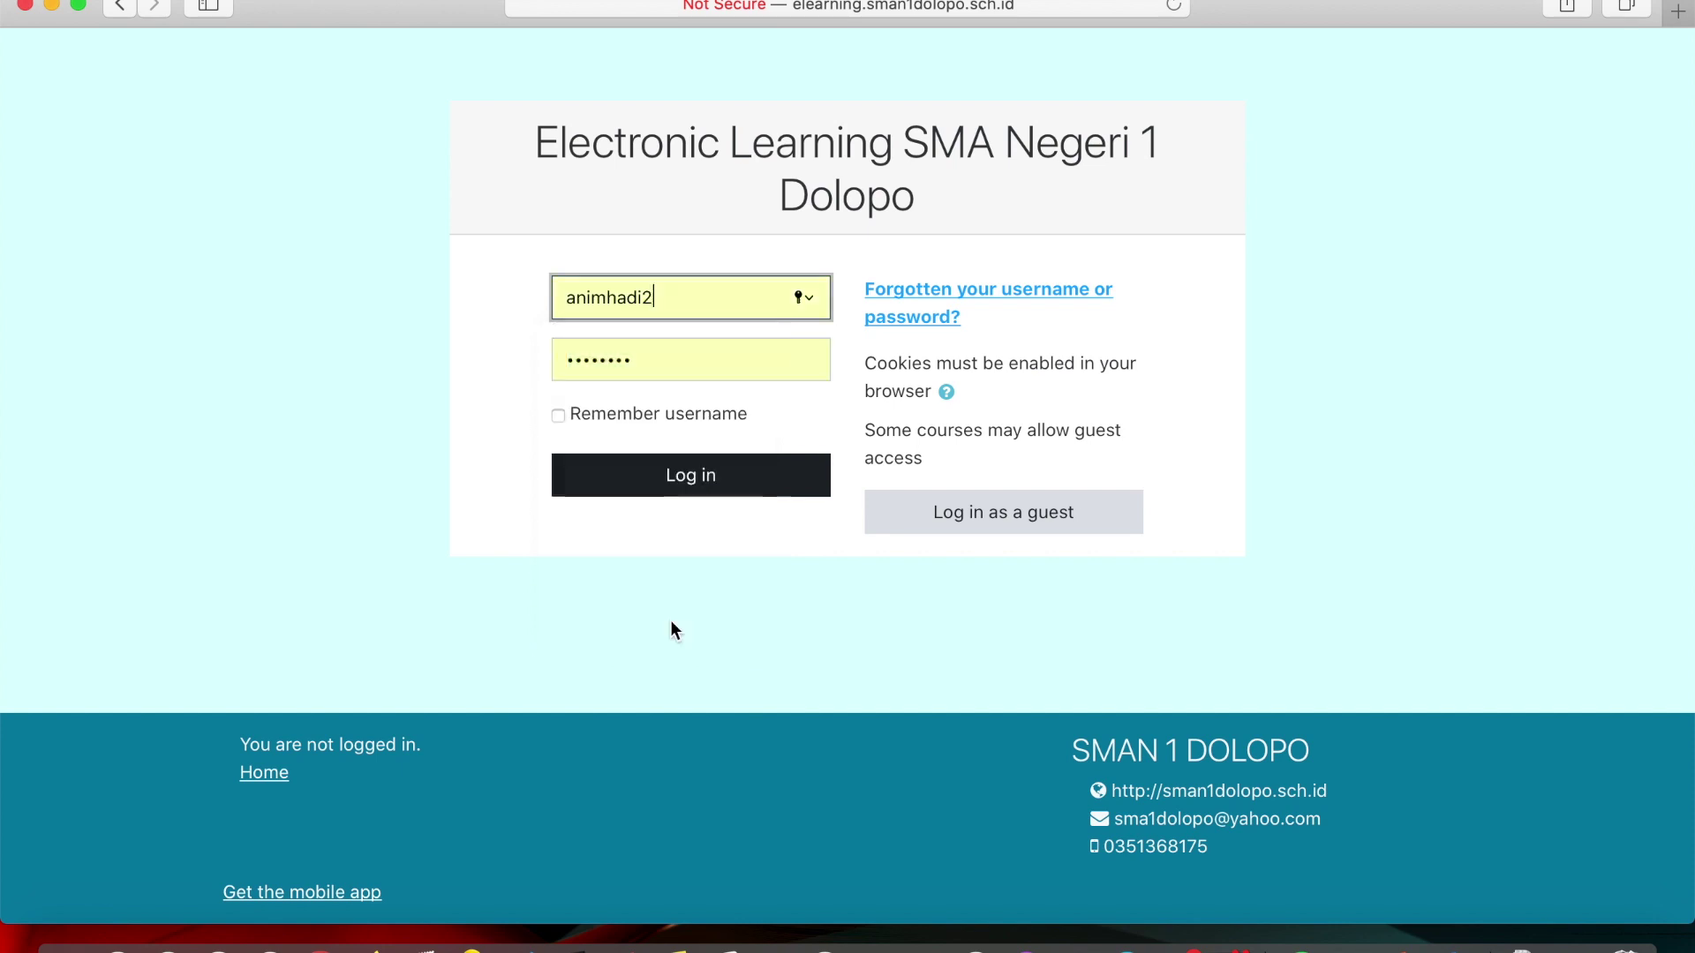
# Step: Log in with the prefilled teacher account and open the PENILAIAN HARIAN course category
pyautogui.click(680, 483)
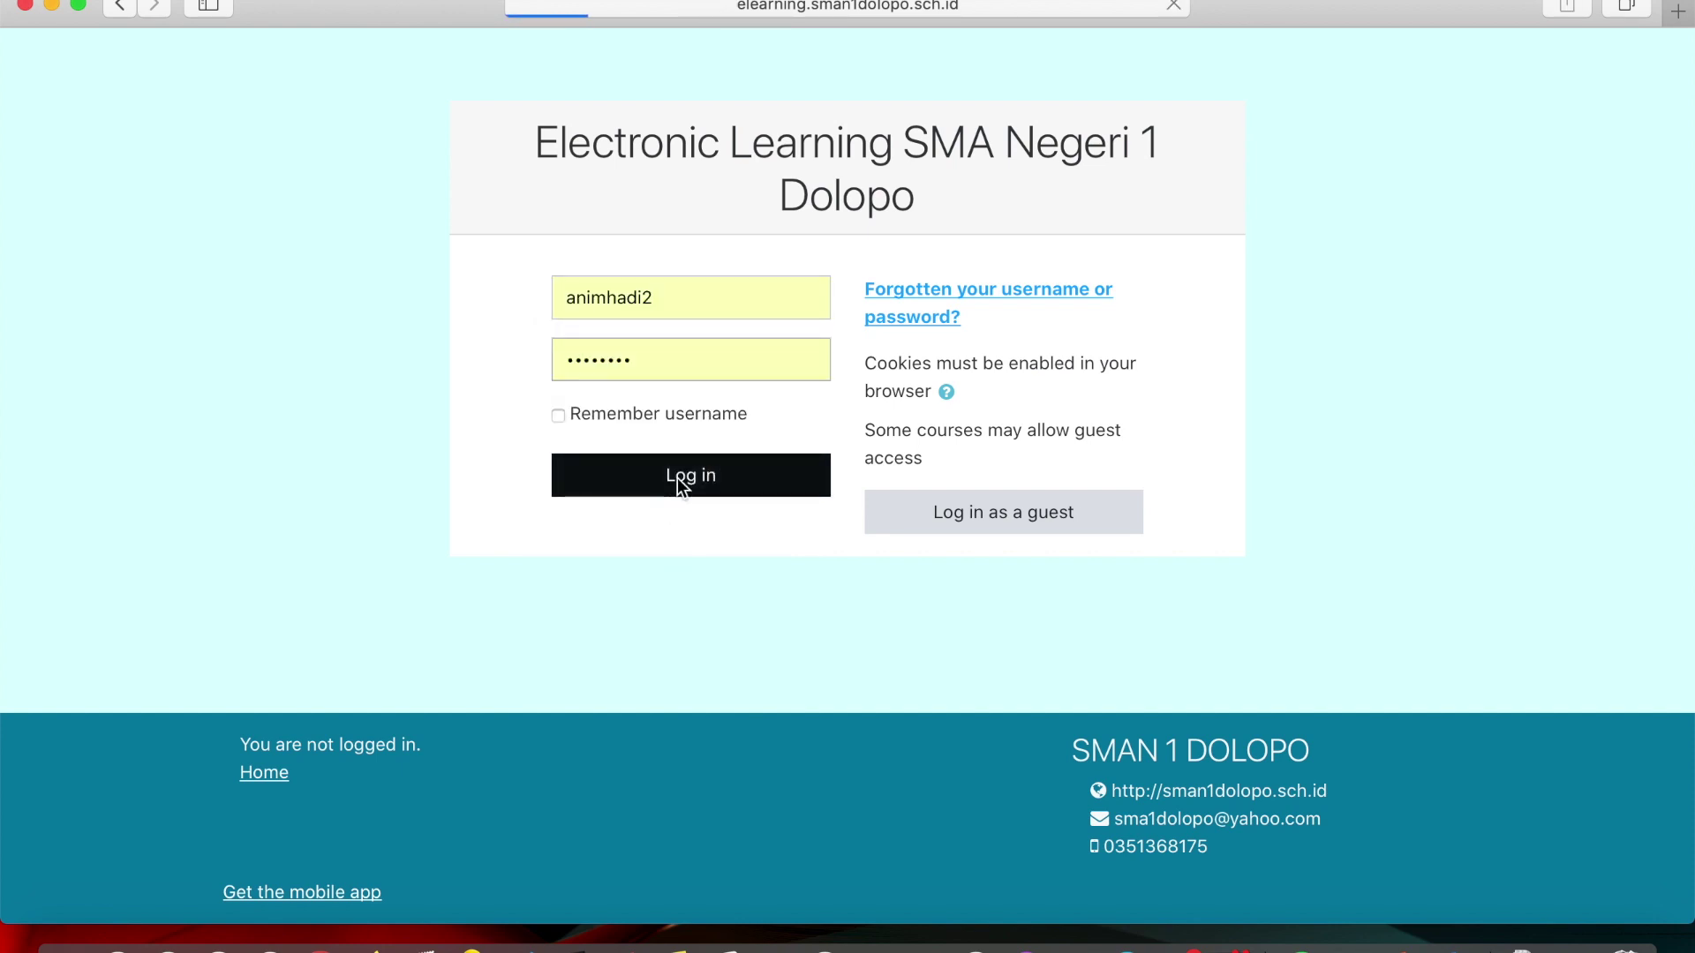
pyautogui.scroll(-6, 775, 376)
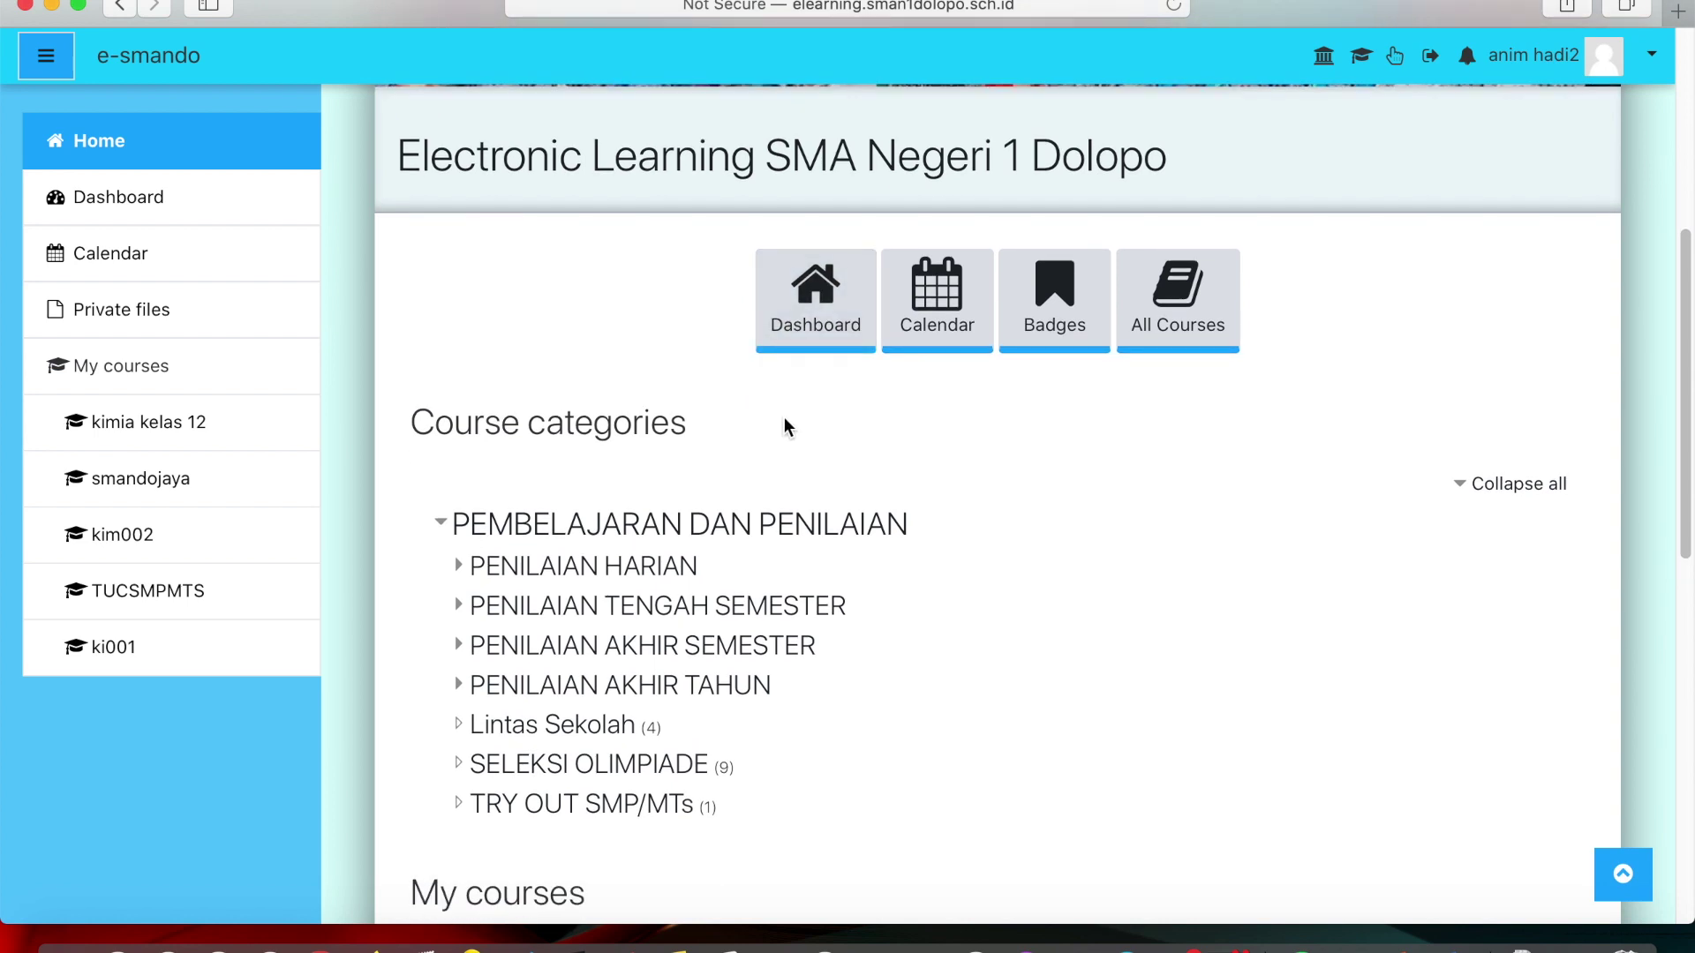
pyautogui.scroll(-1, 788, 427)
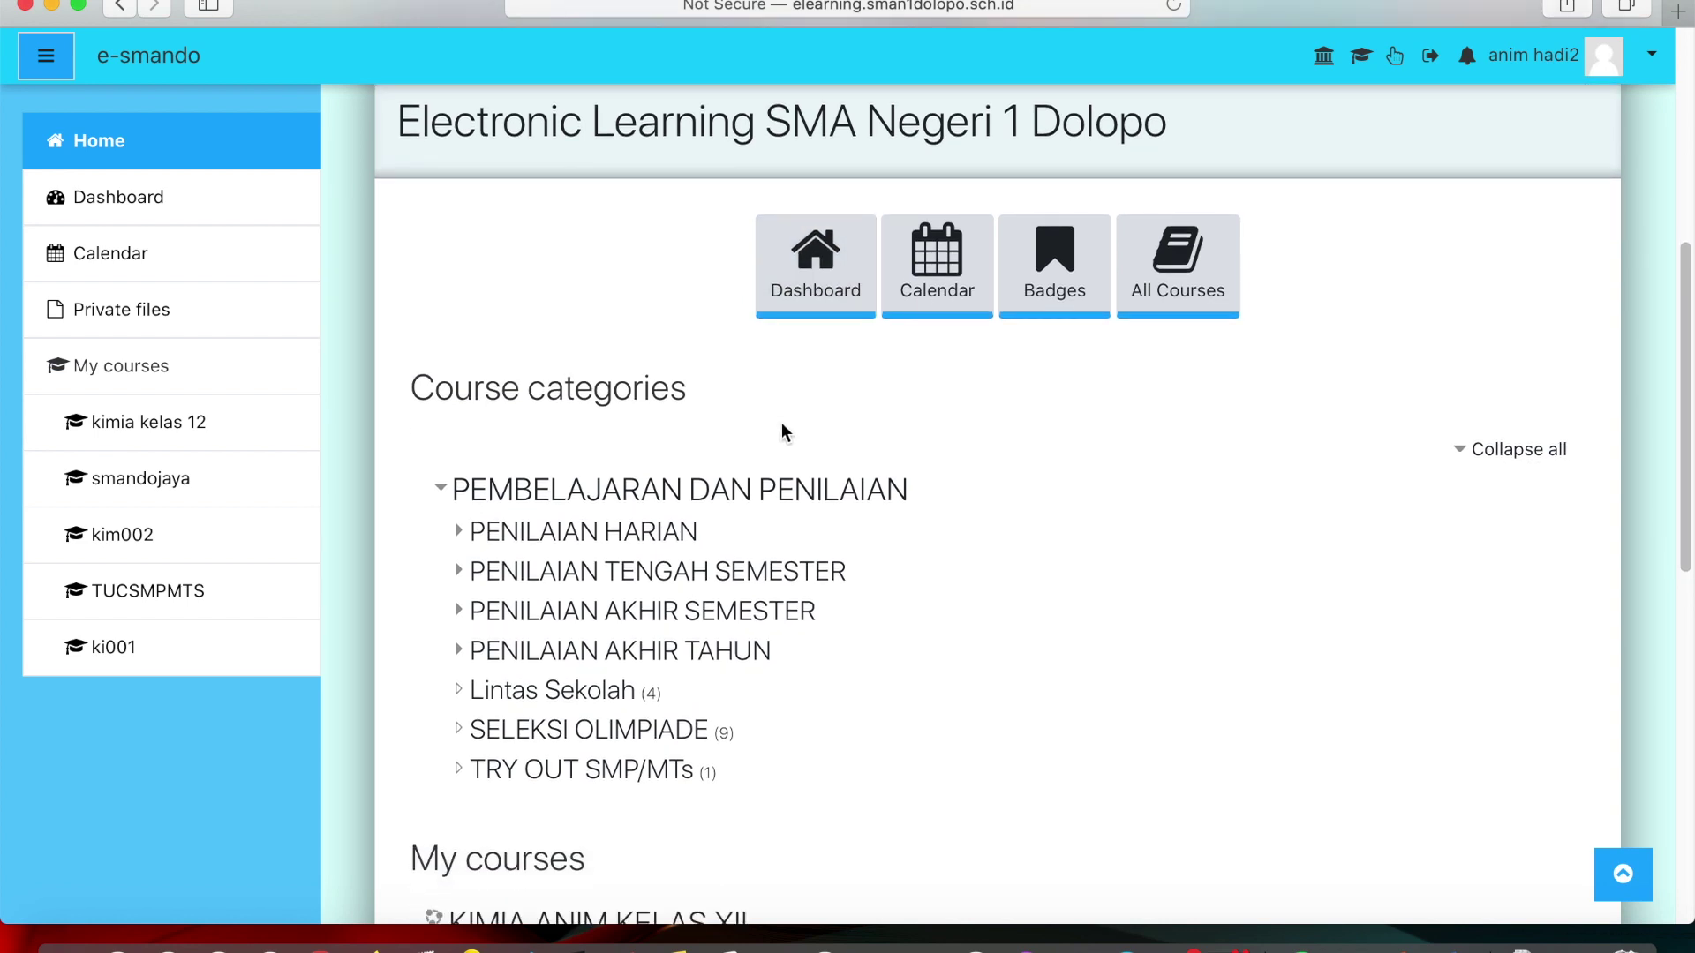
pyautogui.click(626, 531)
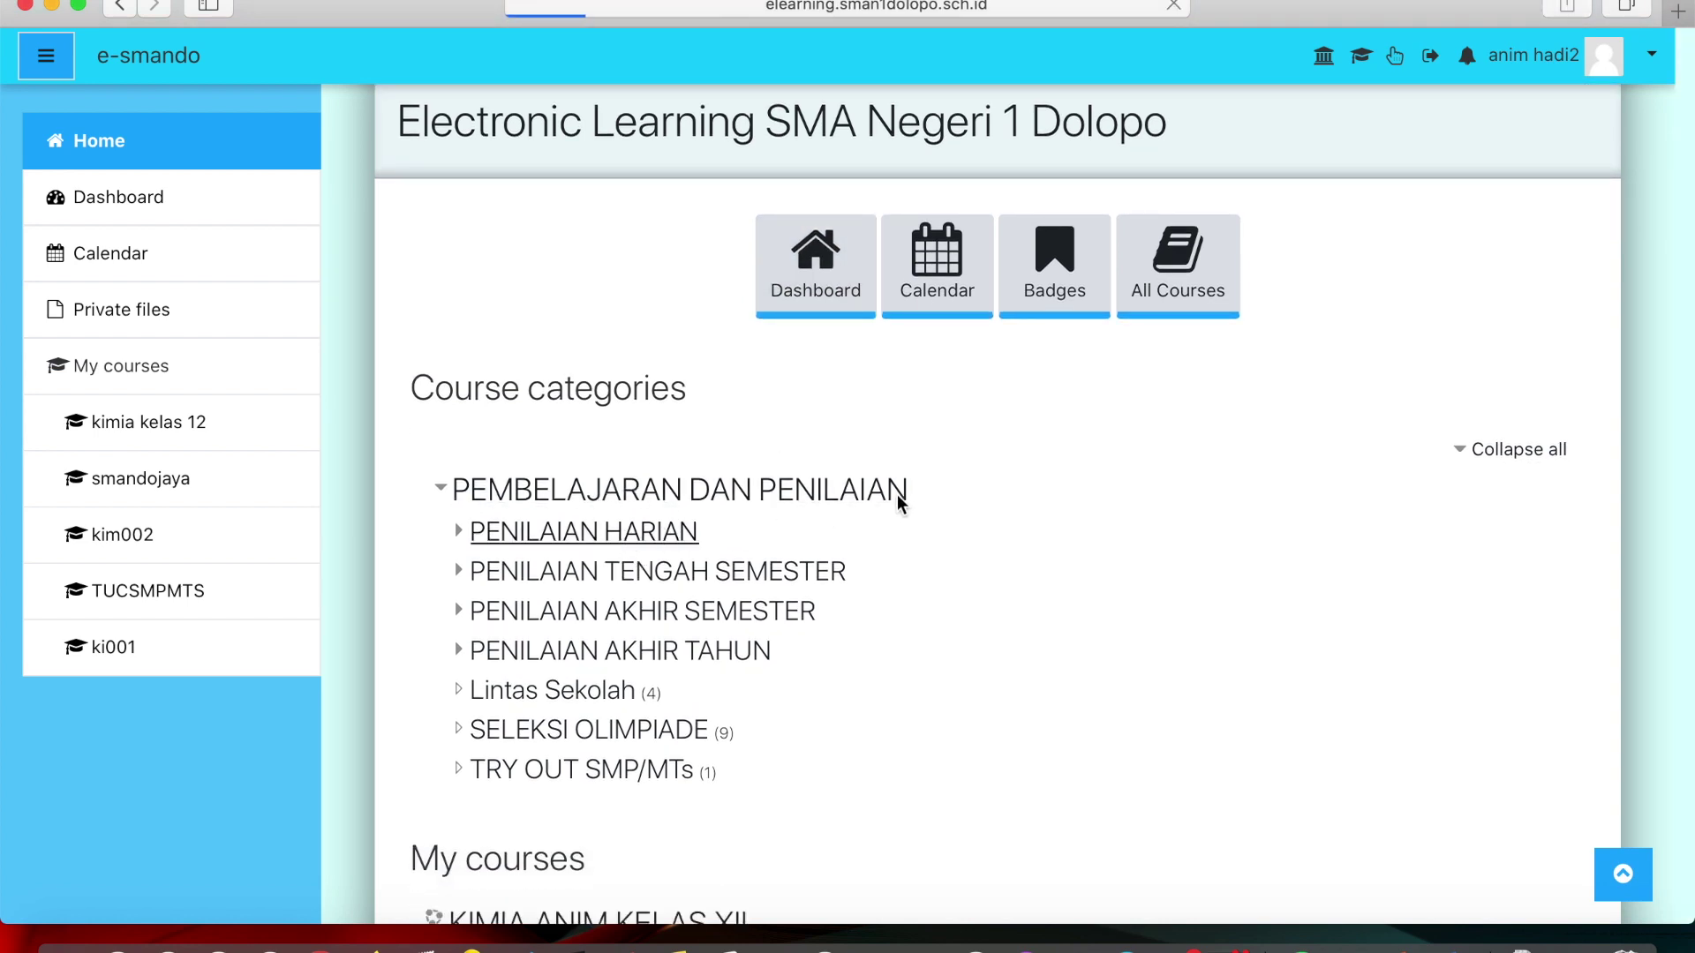
# Step: Open the teacher's own chemistry (KIM) category from page 3 of the subcategories and enter the class XII chemistry course
pyautogui.scroll(-3, 900, 492)
pyautogui.click(1016, 340)
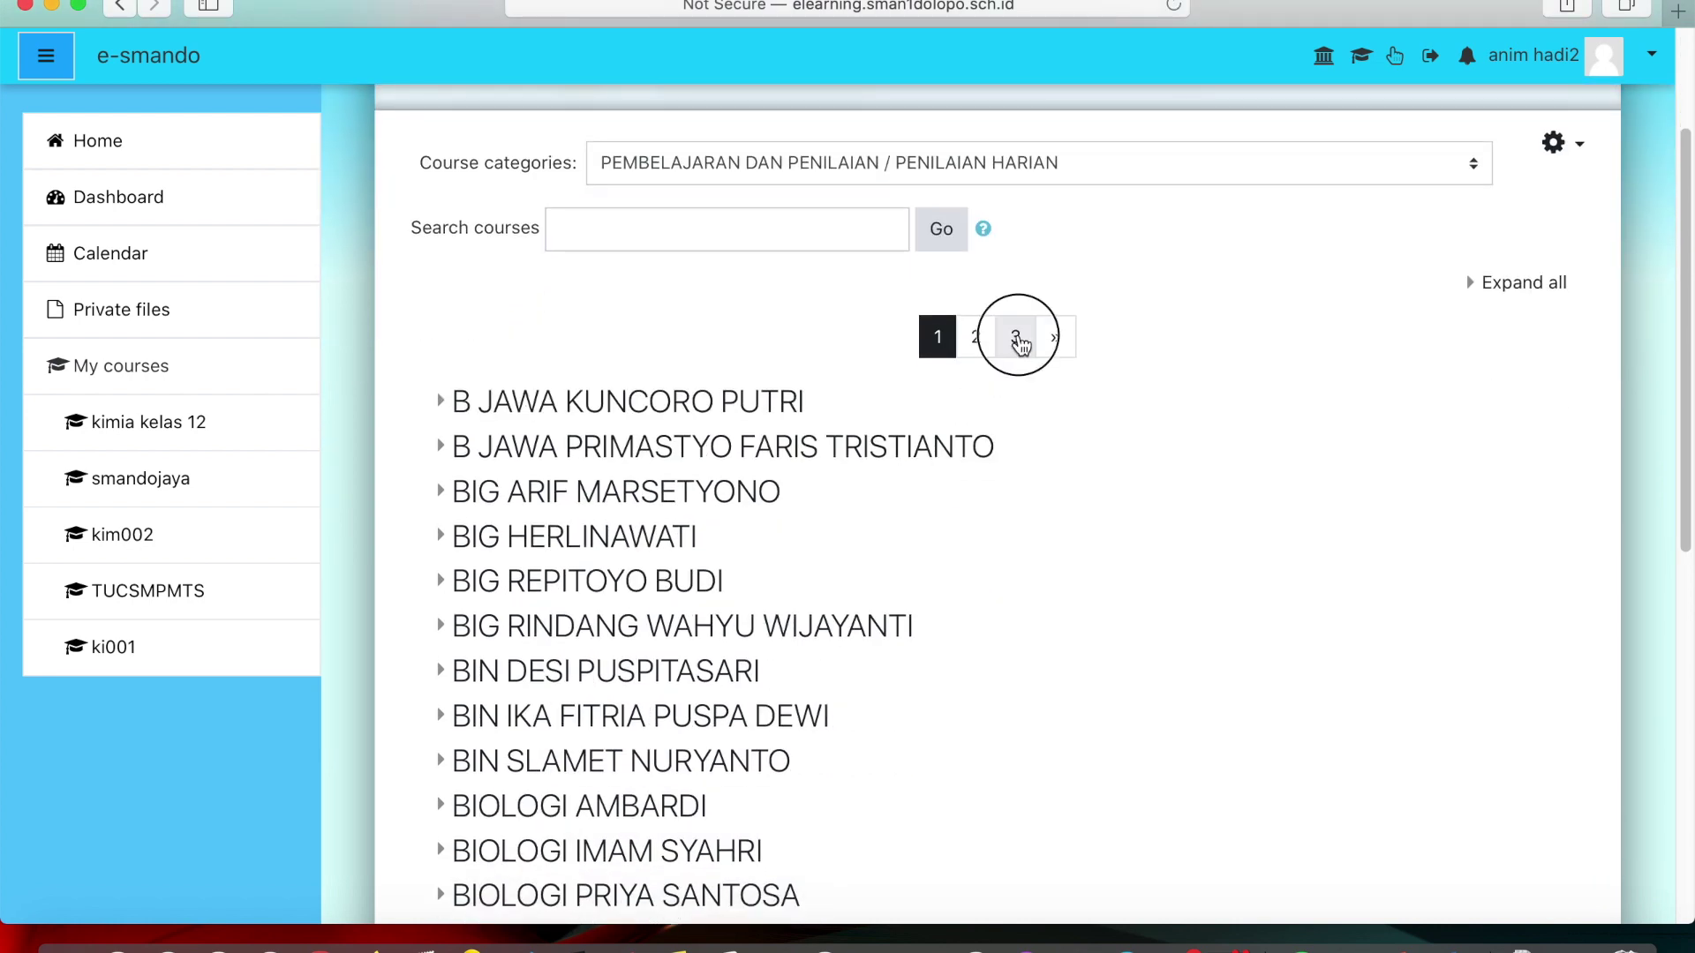
pyautogui.scroll(-8, 774, 430)
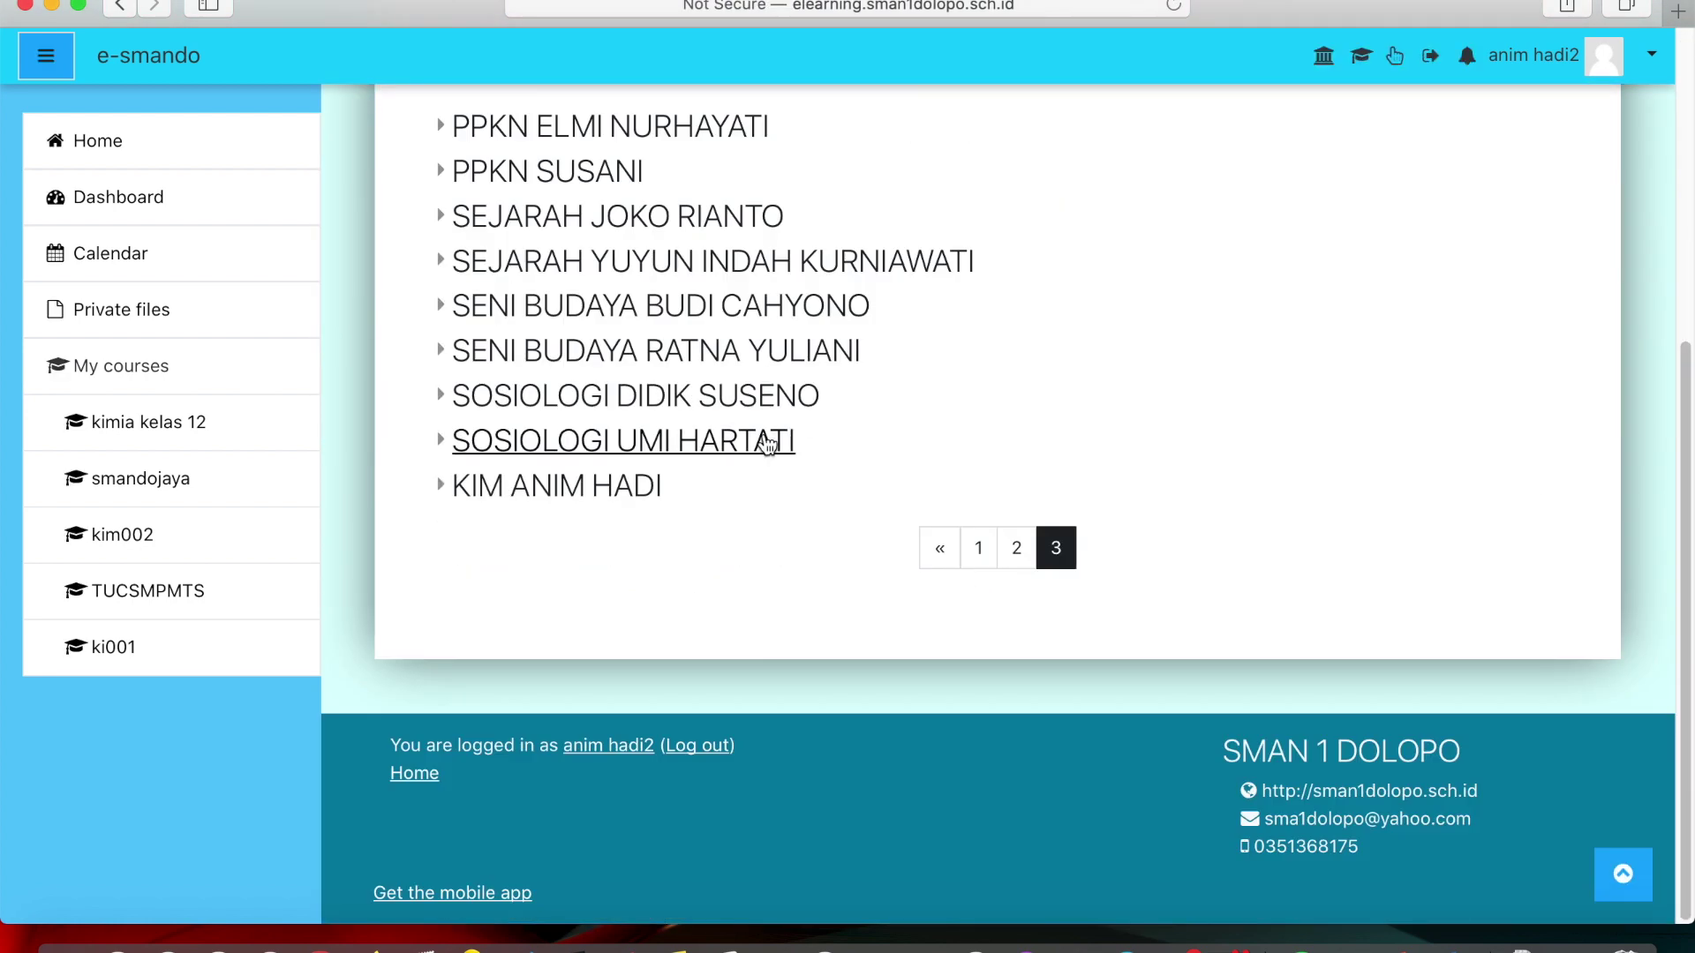
pyautogui.click(603, 488)
pyautogui.scroll(-3, 918, 459)
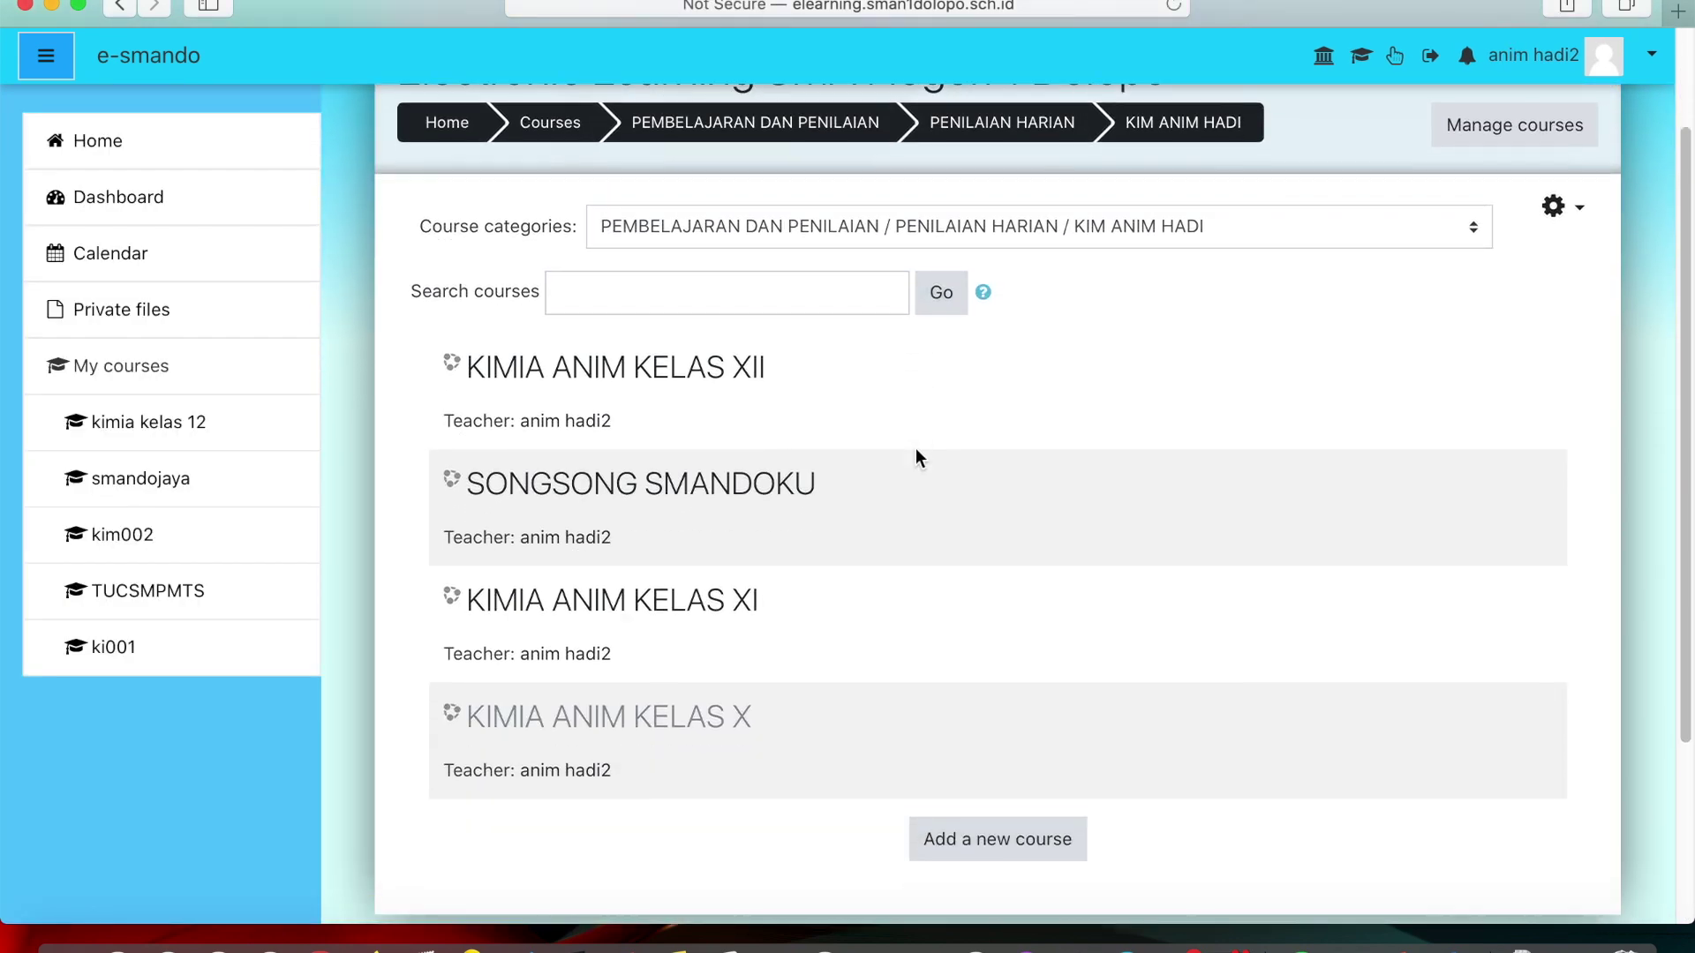
pyautogui.click(666, 377)
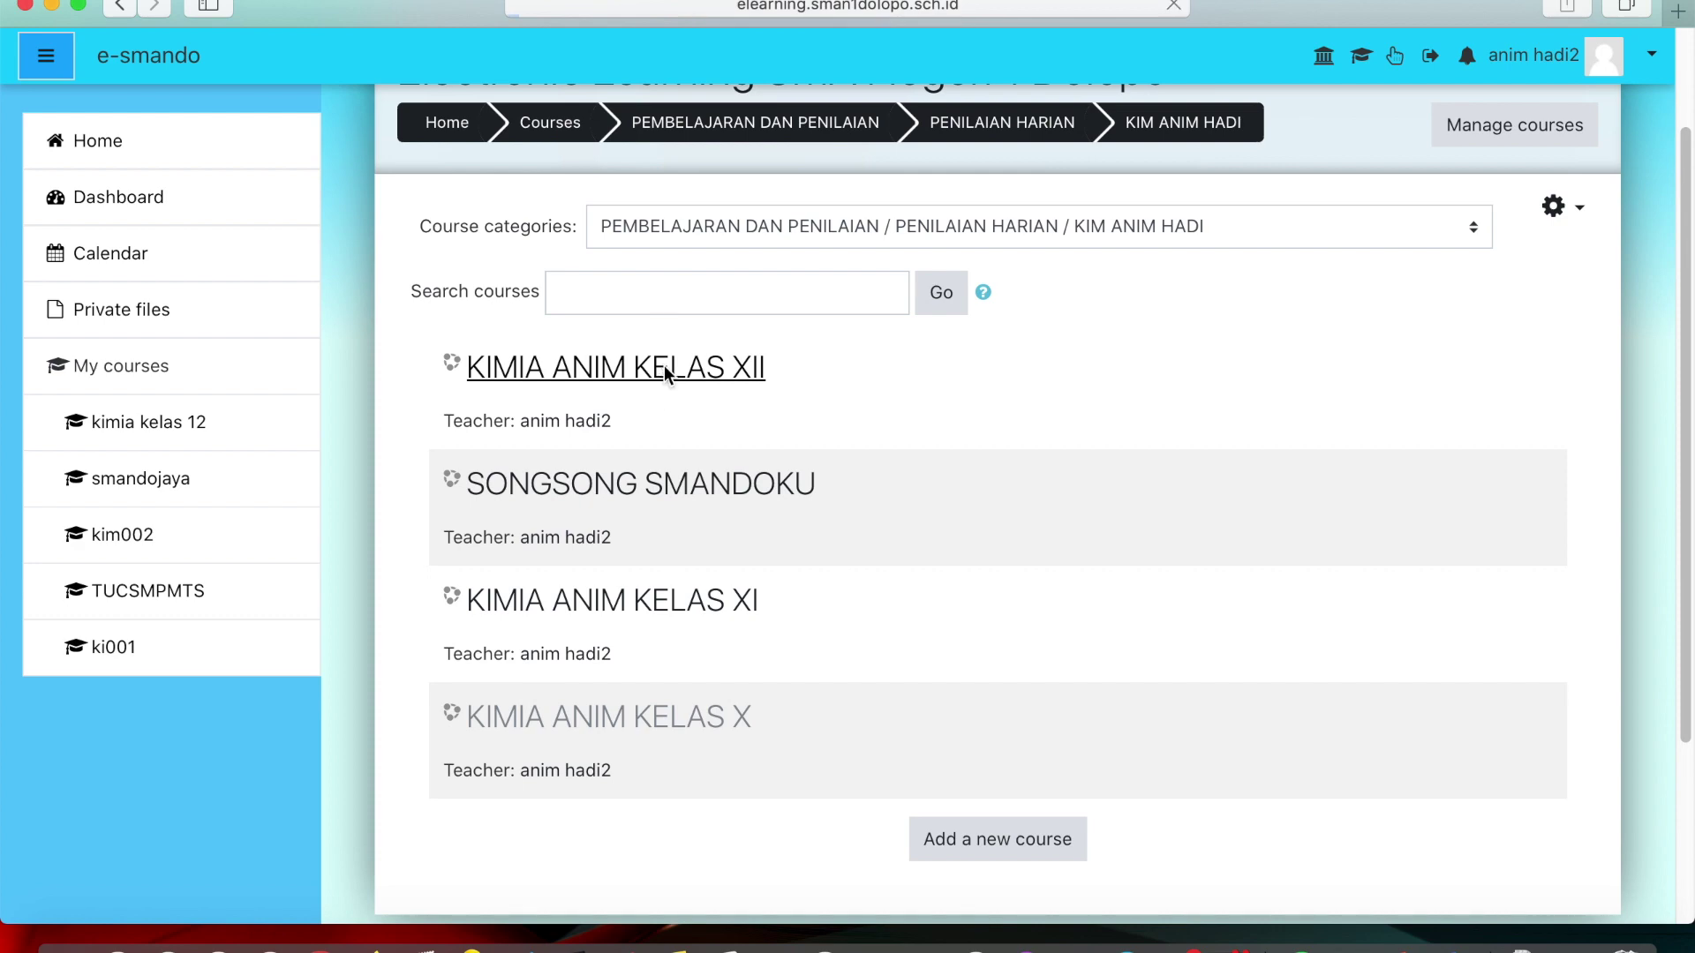
# Step: Look through the course's topics down to Topic 4 and turn on editing for the course
pyautogui.scroll(-20, 1011, 433)
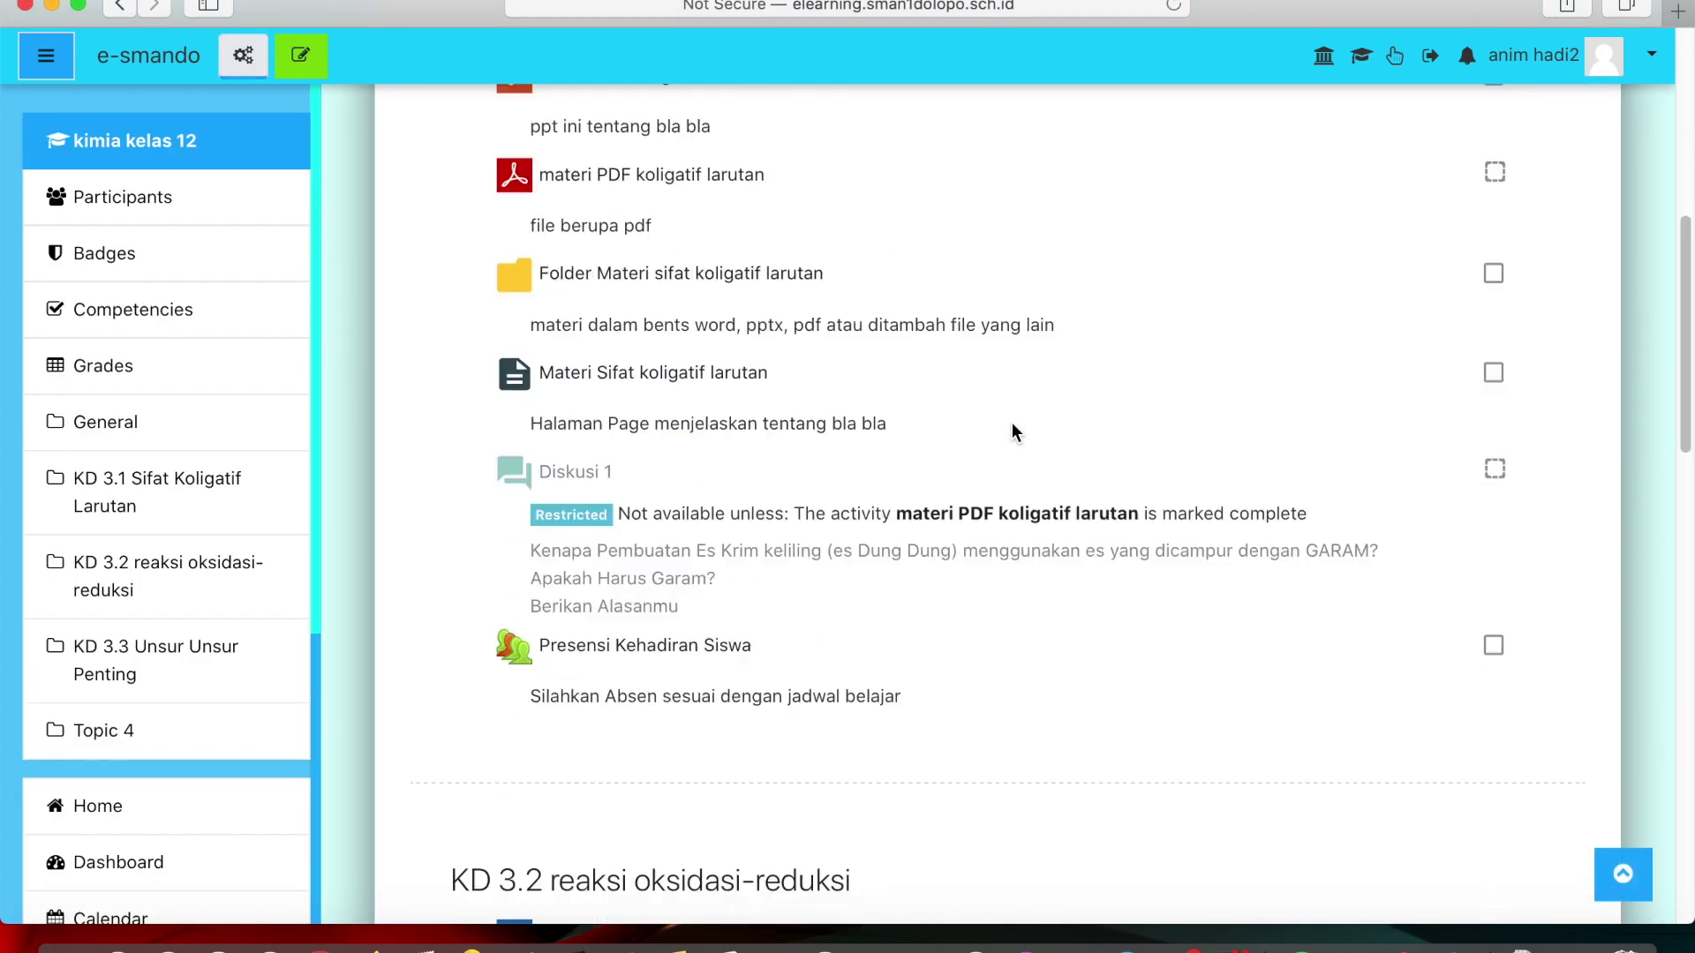
pyautogui.scroll(-5, 1012, 426)
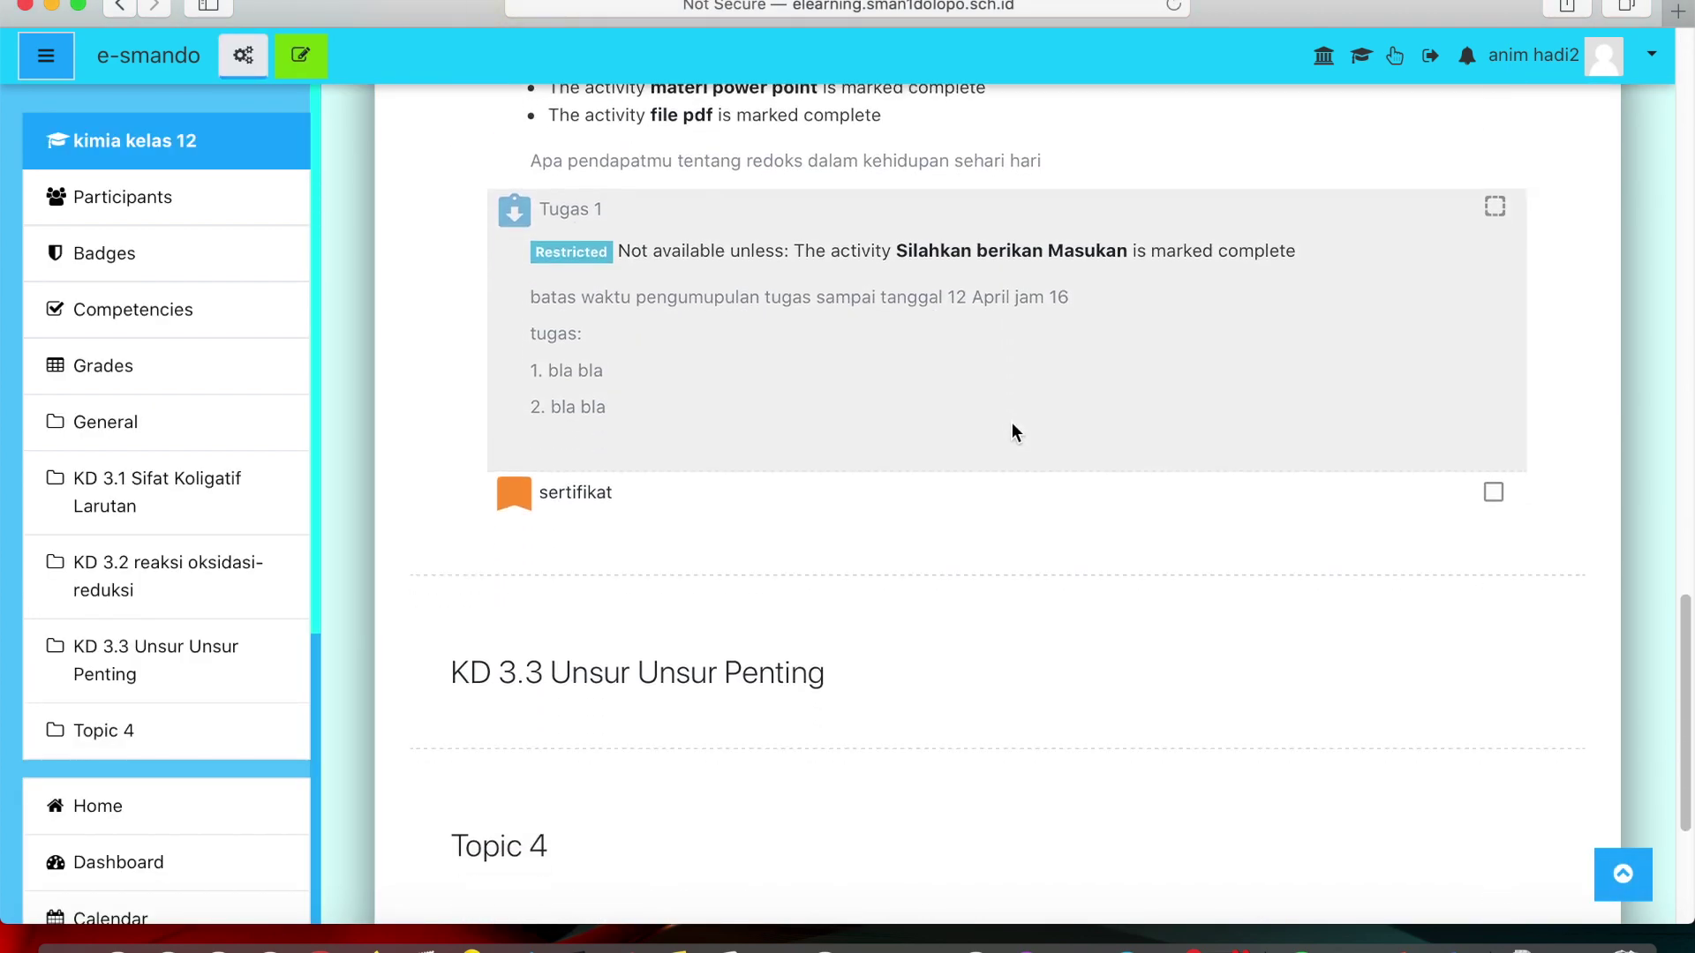
pyautogui.scroll(10, 1013, 433)
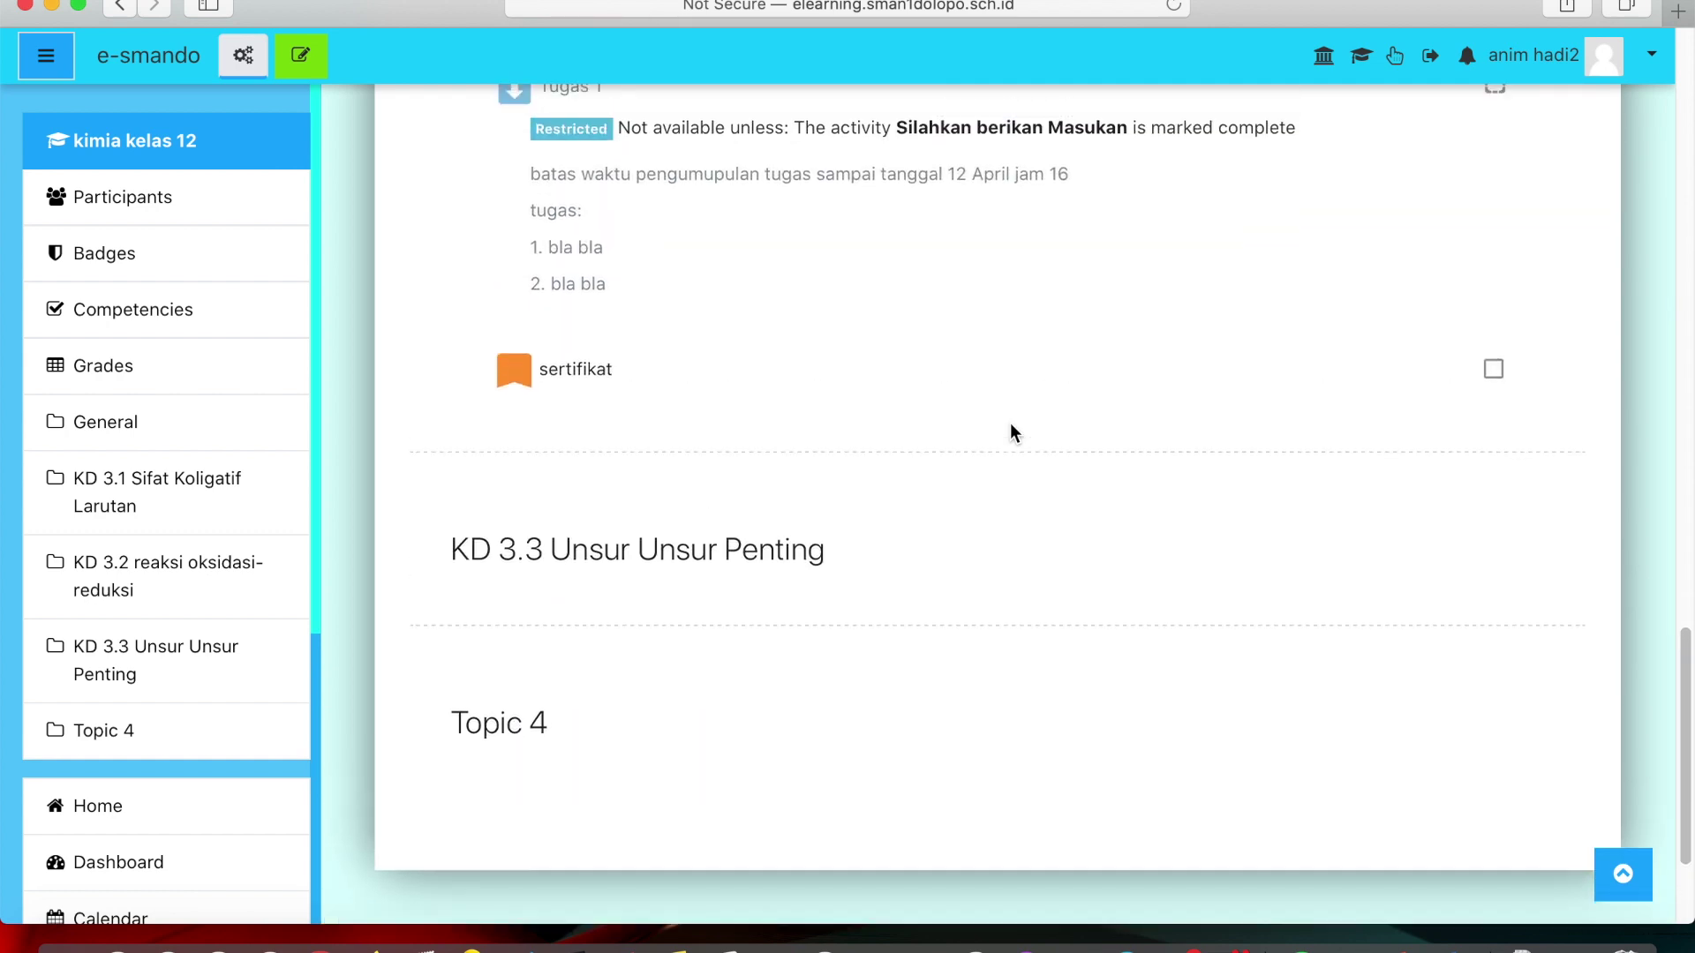
pyautogui.scroll(-12, 1013, 432)
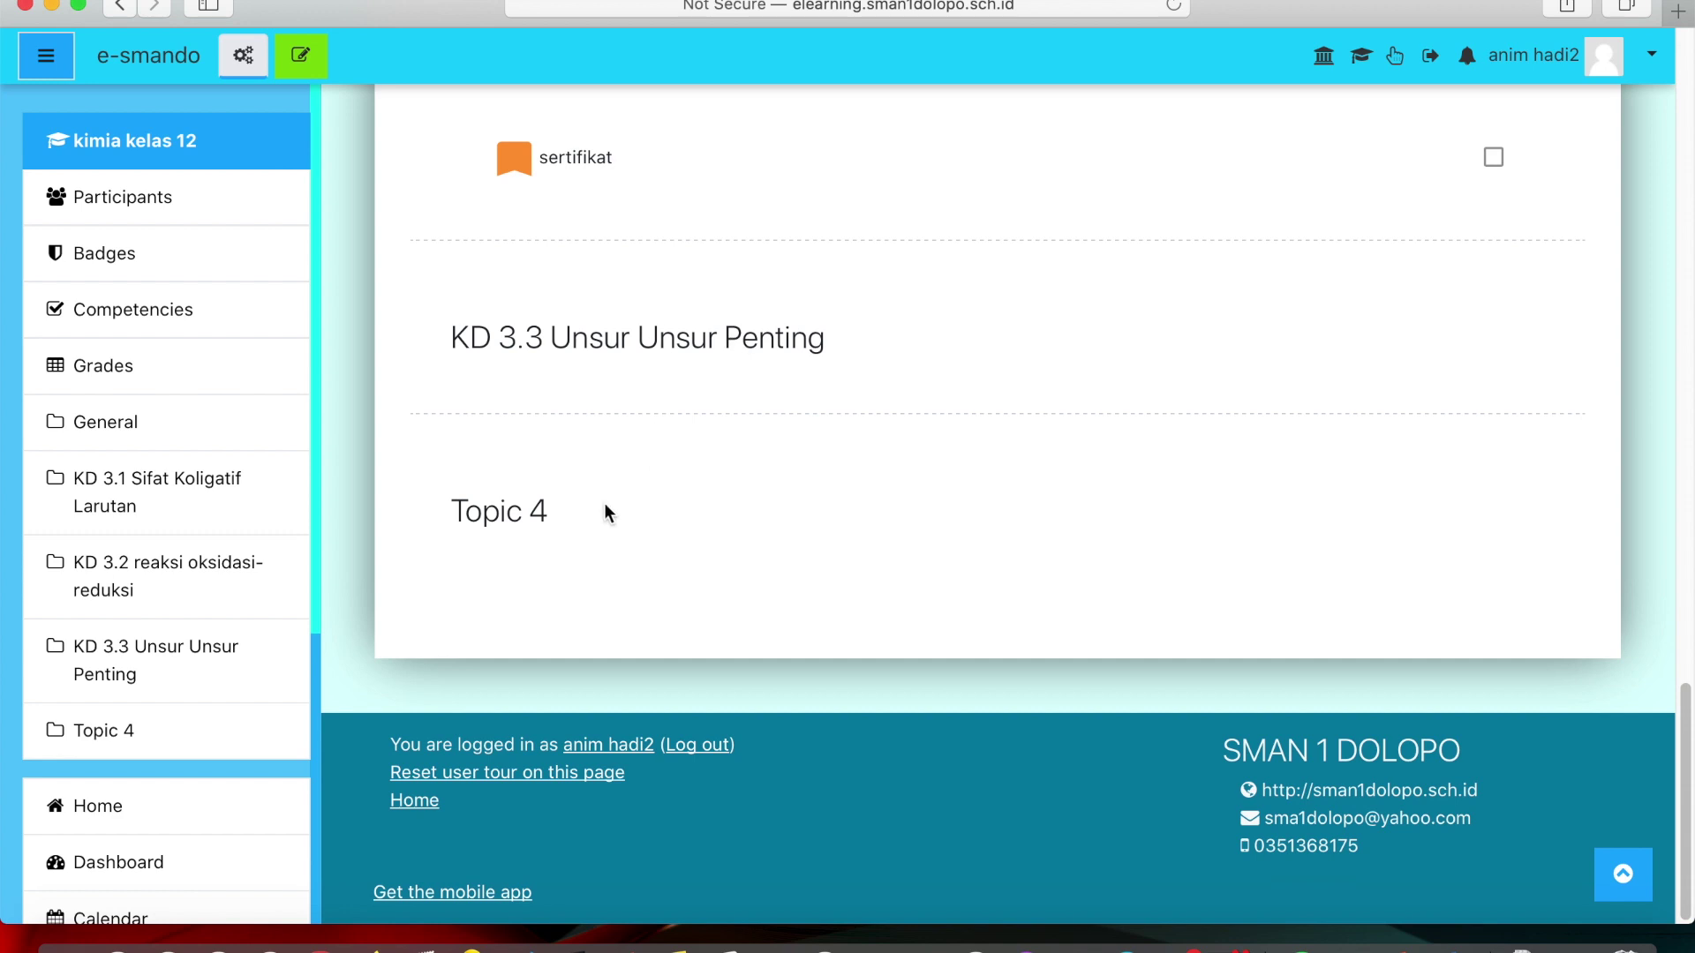
pyautogui.scroll(13, 546, 366)
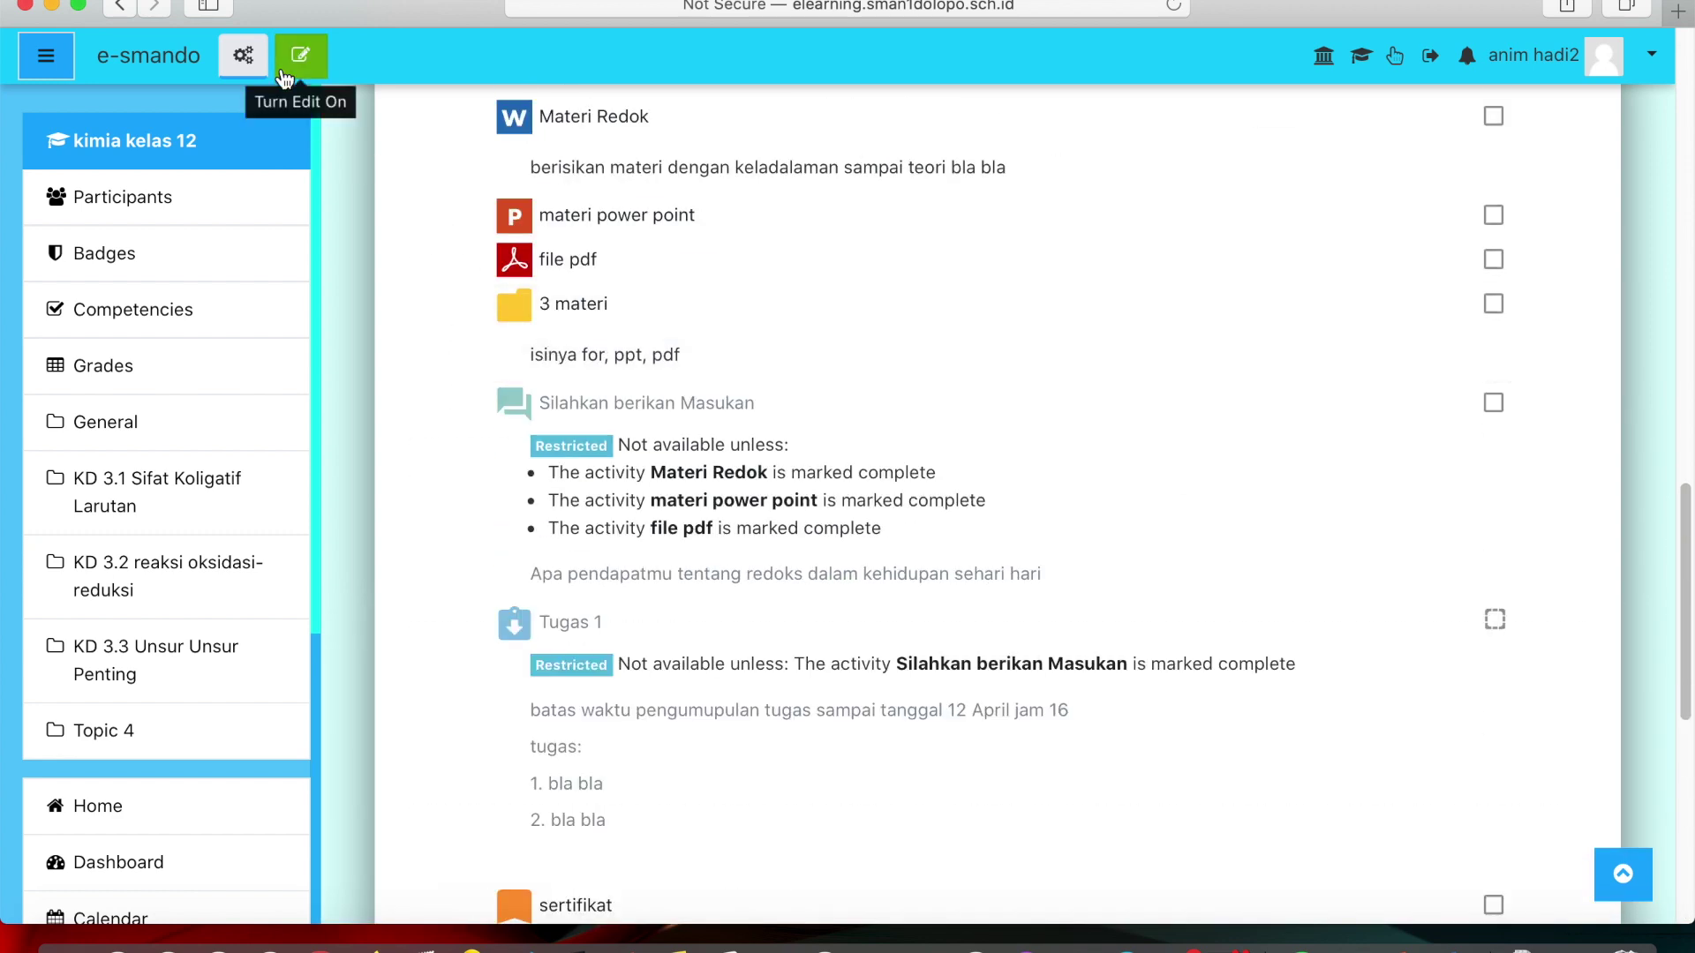
pyautogui.click(289, 76)
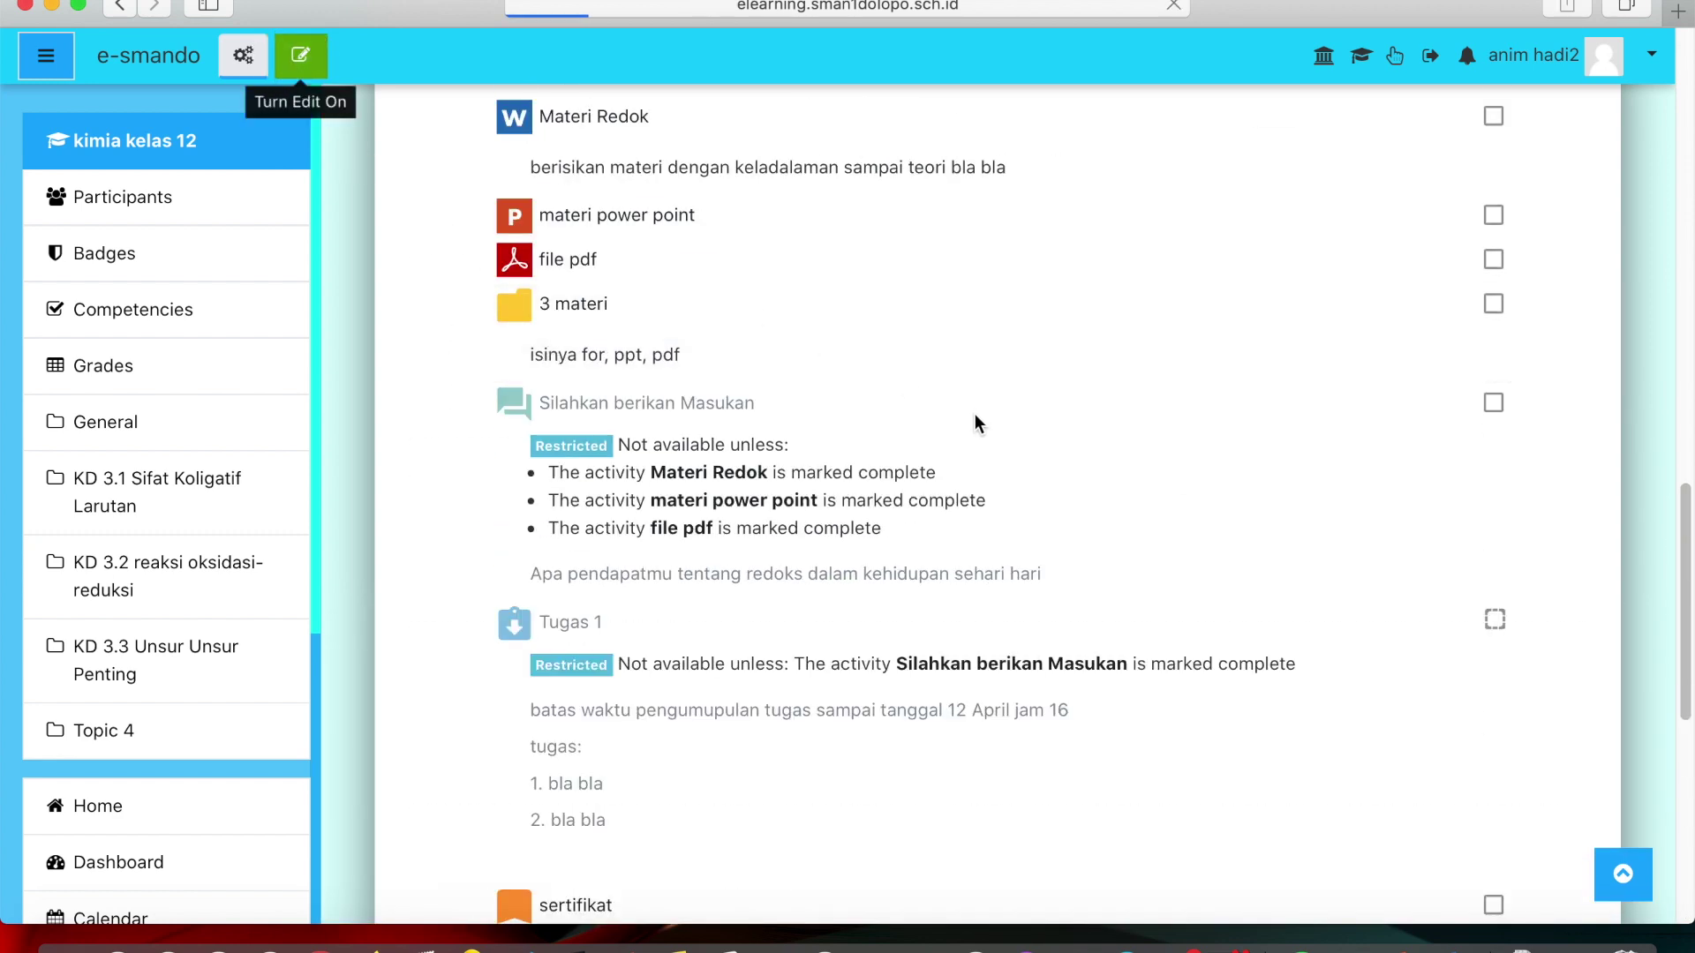
# Step: Rename the last course section, Topic 4, as IKATAN KIMIA
pyautogui.scroll(-15, 969, 415)
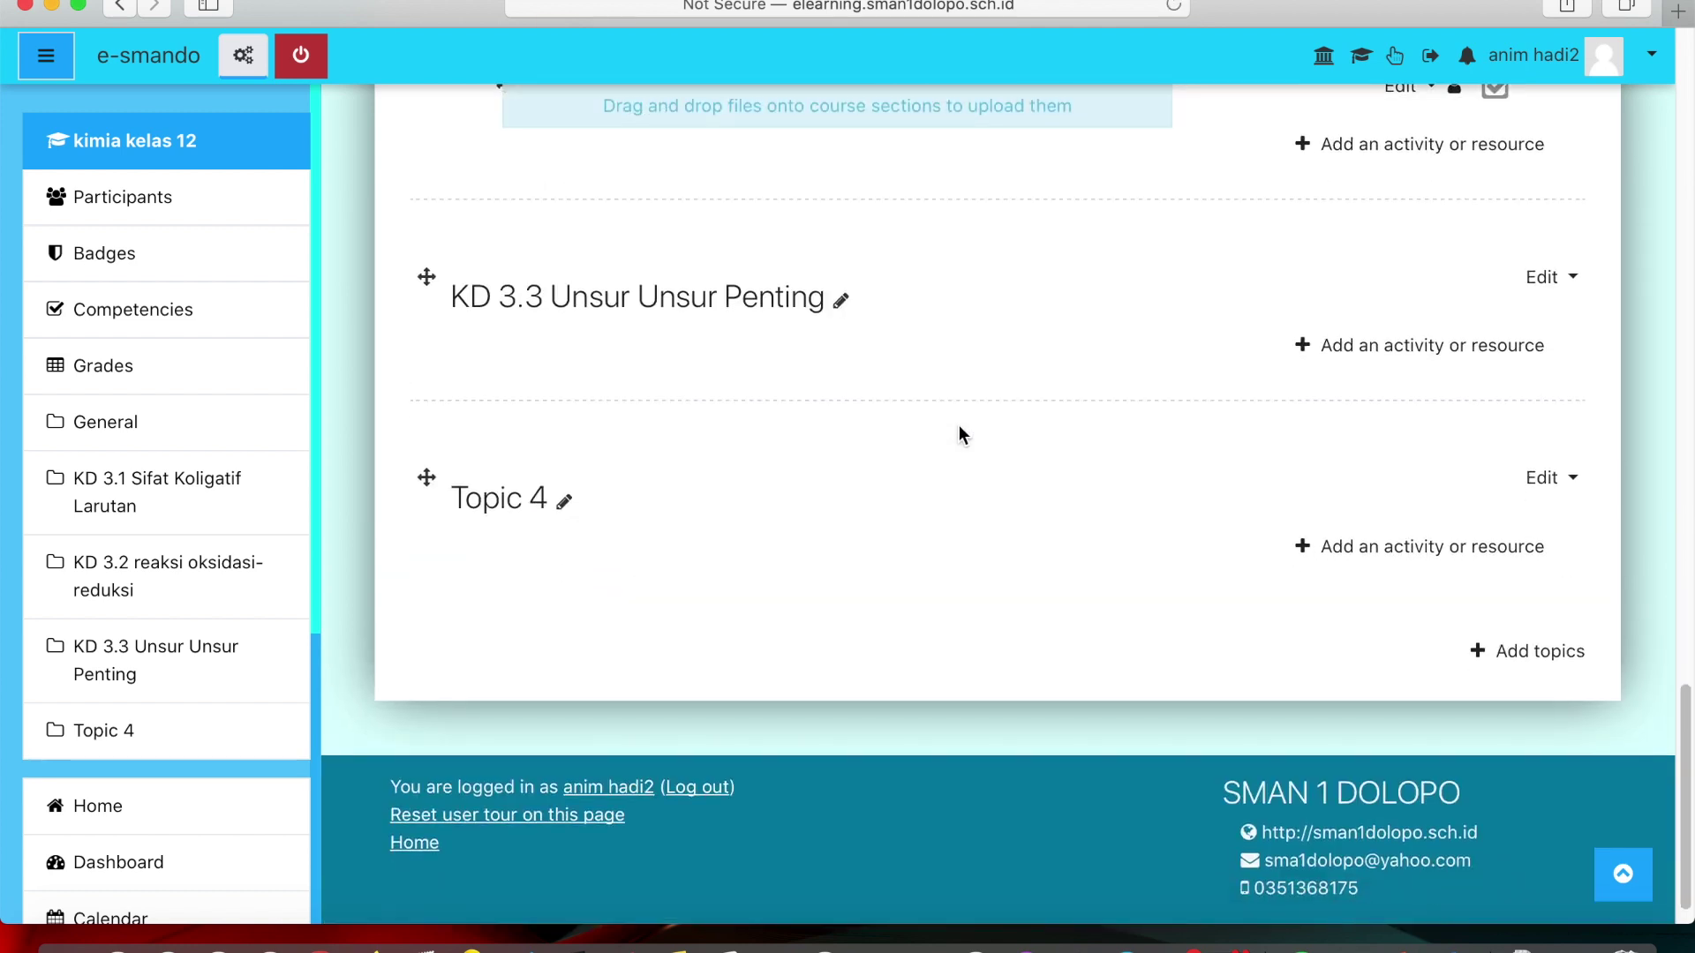
pyautogui.click(565, 501)
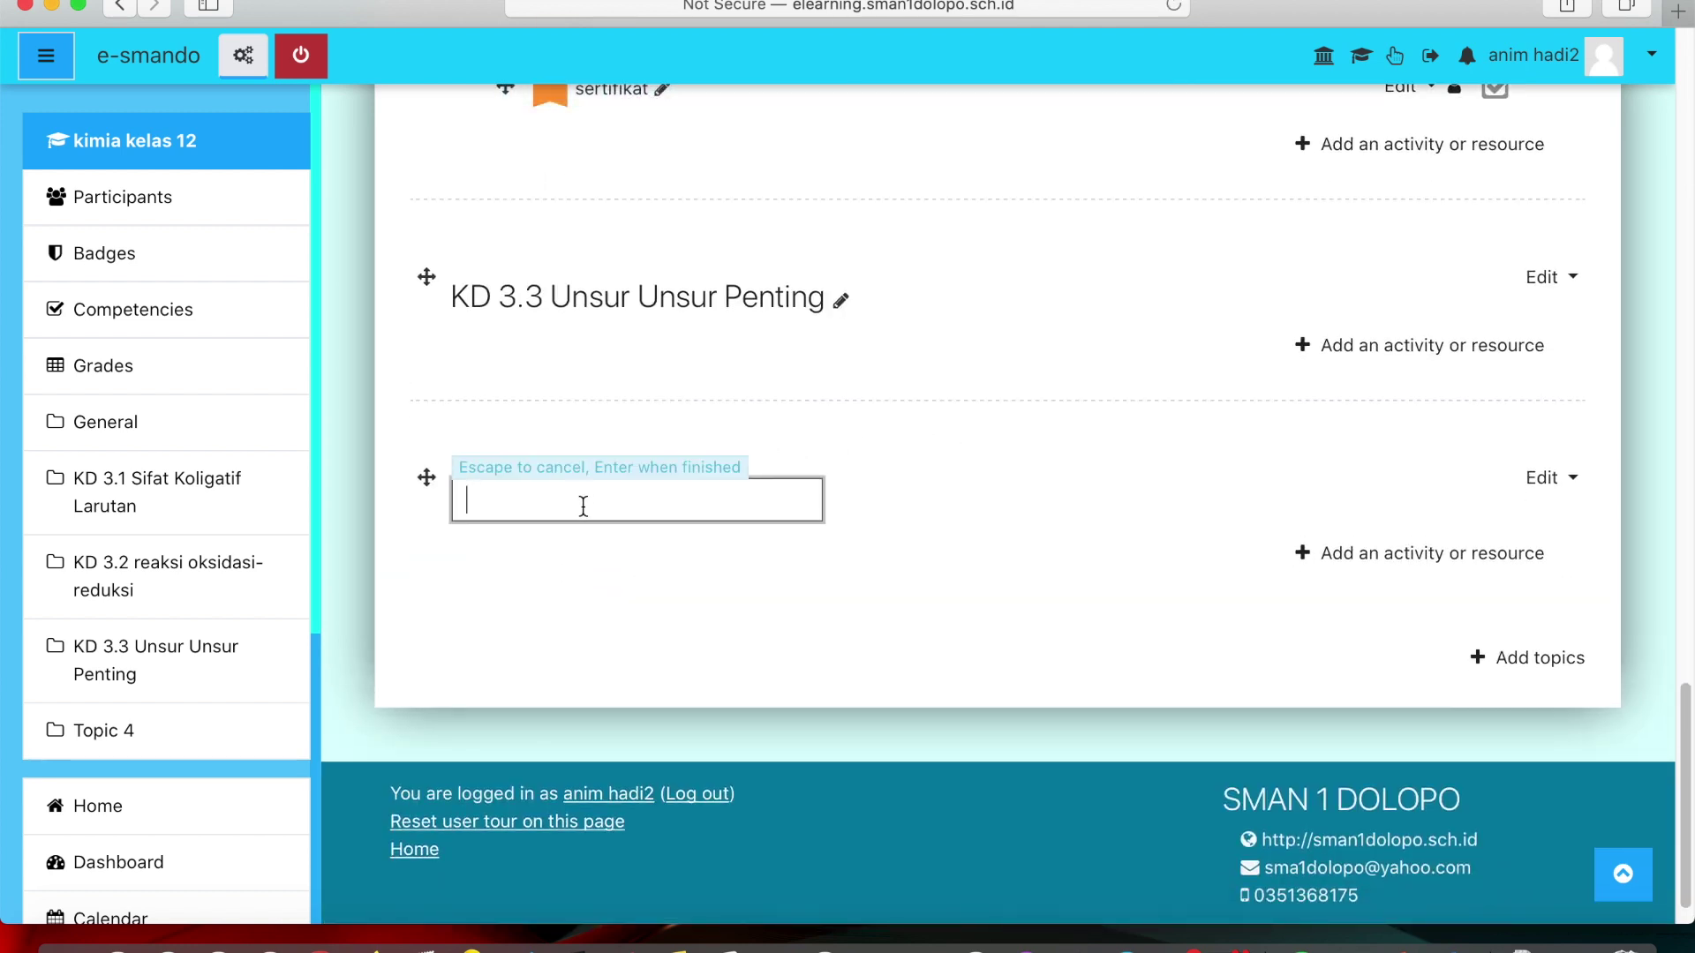
pyautogui.write('IKATAN KIMIA')
pyautogui.press('Return')
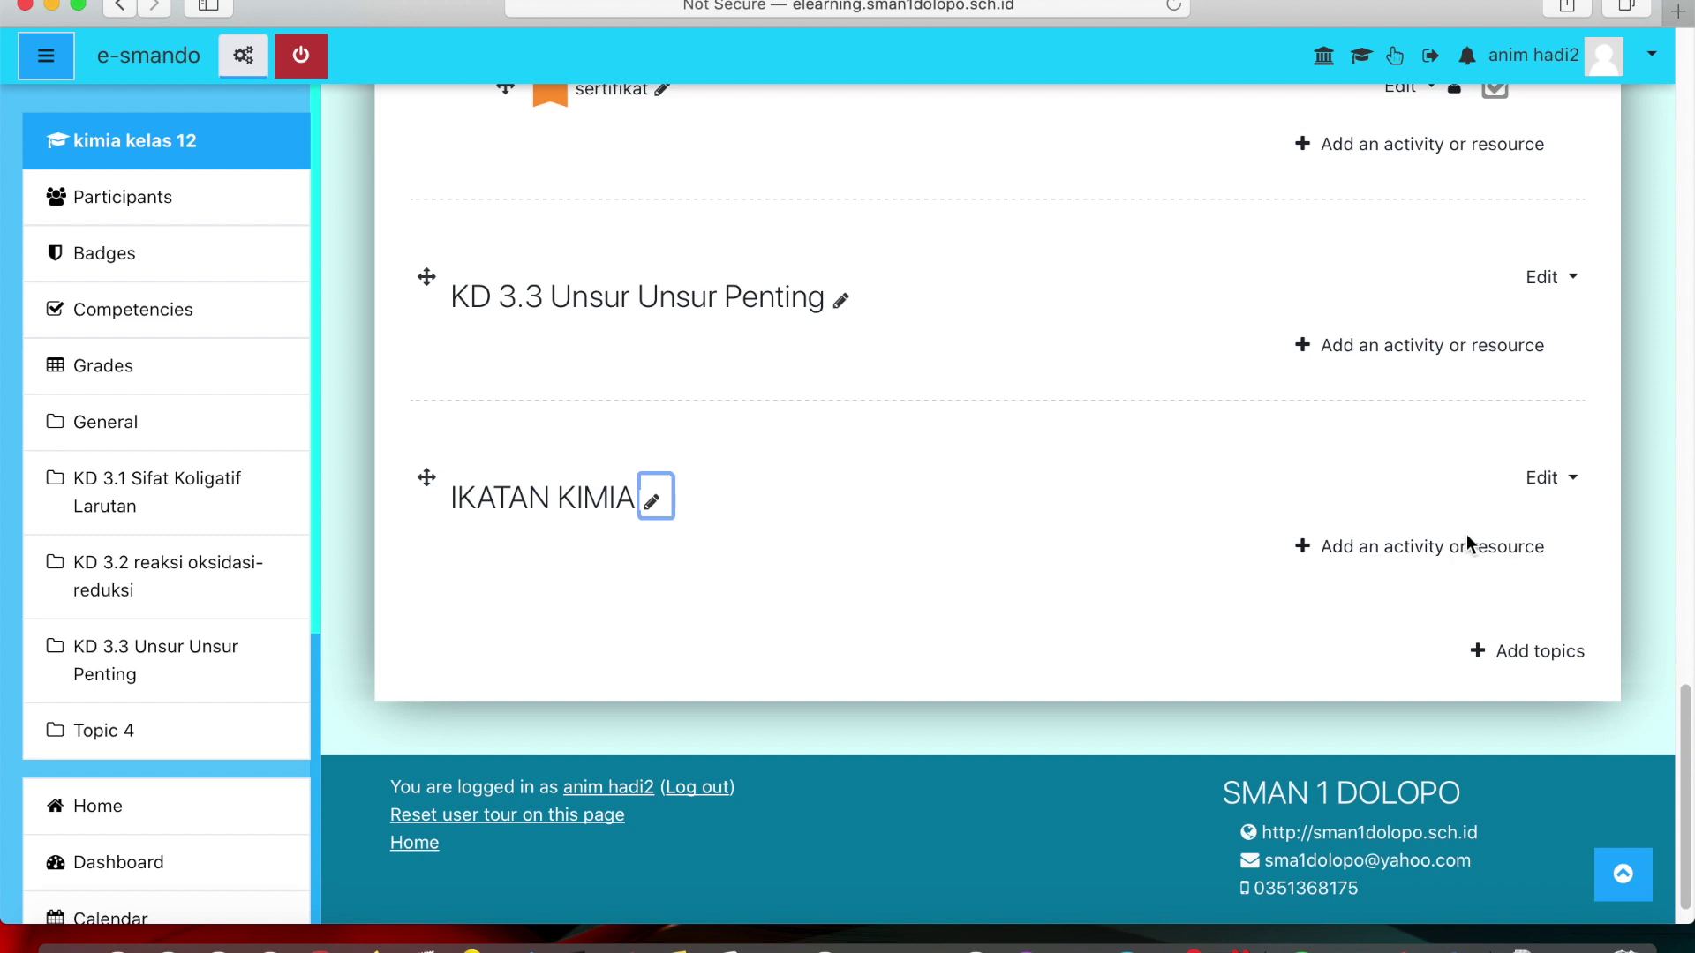
# Step: Add a new Glossary activity to the IKATAN KIMIA section
pyautogui.click(1438, 558)
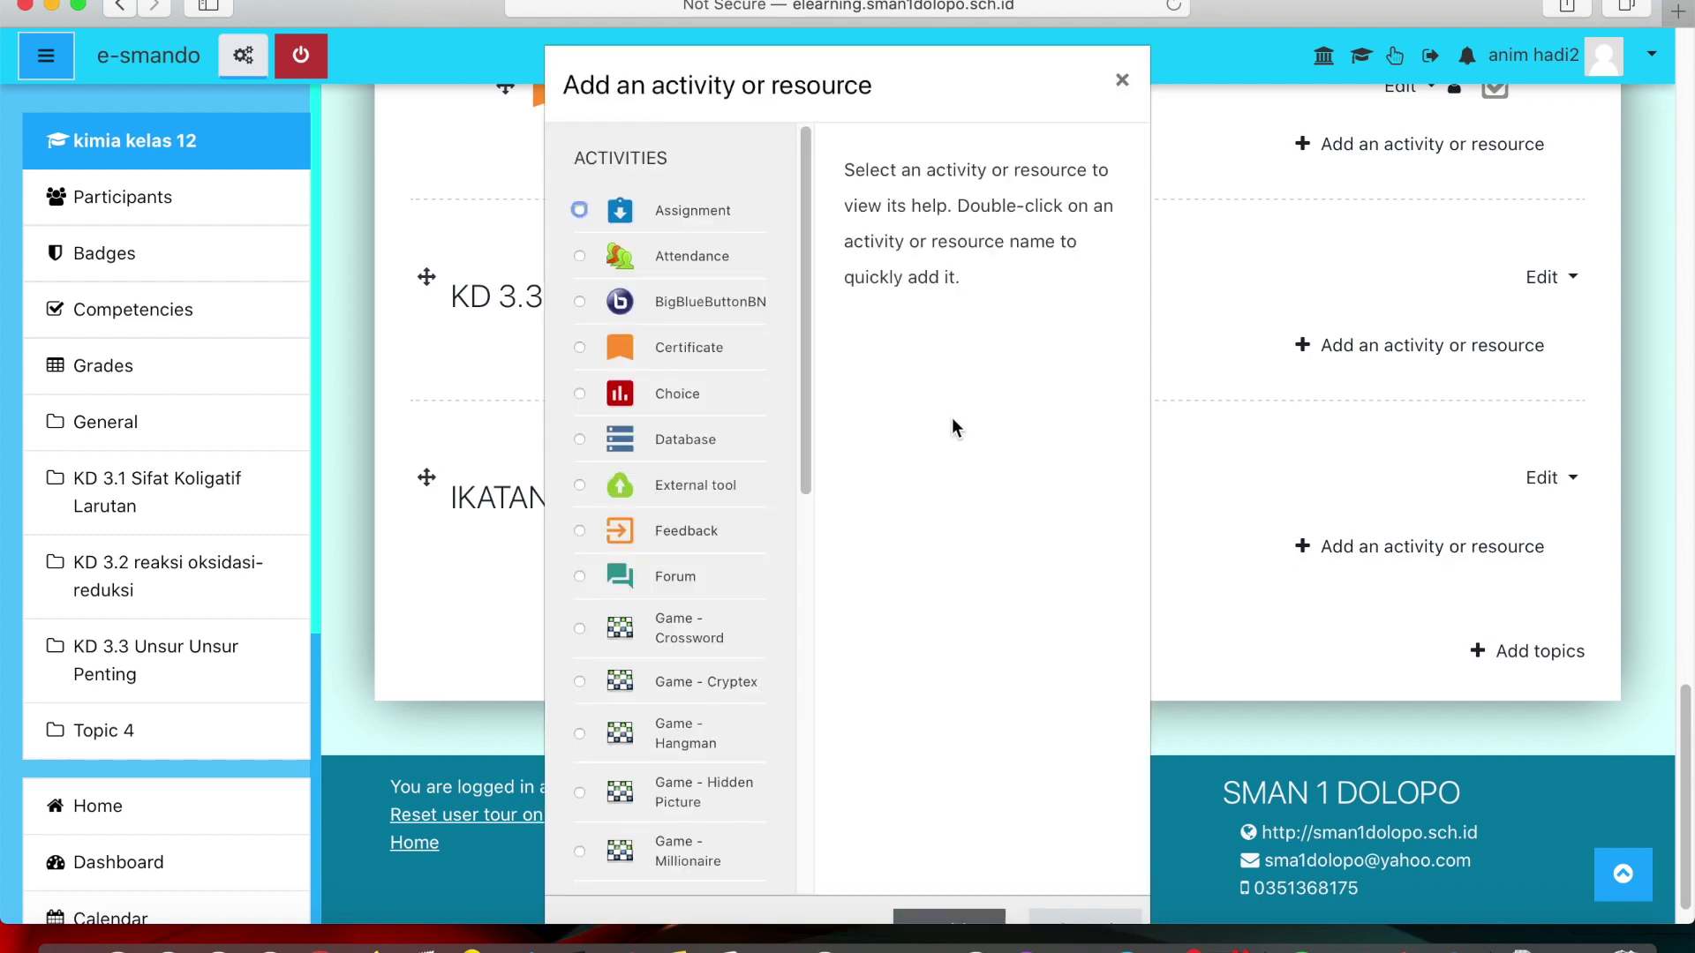
pyautogui.moveTo(807, 335); pyautogui.dragTo(859, 250)
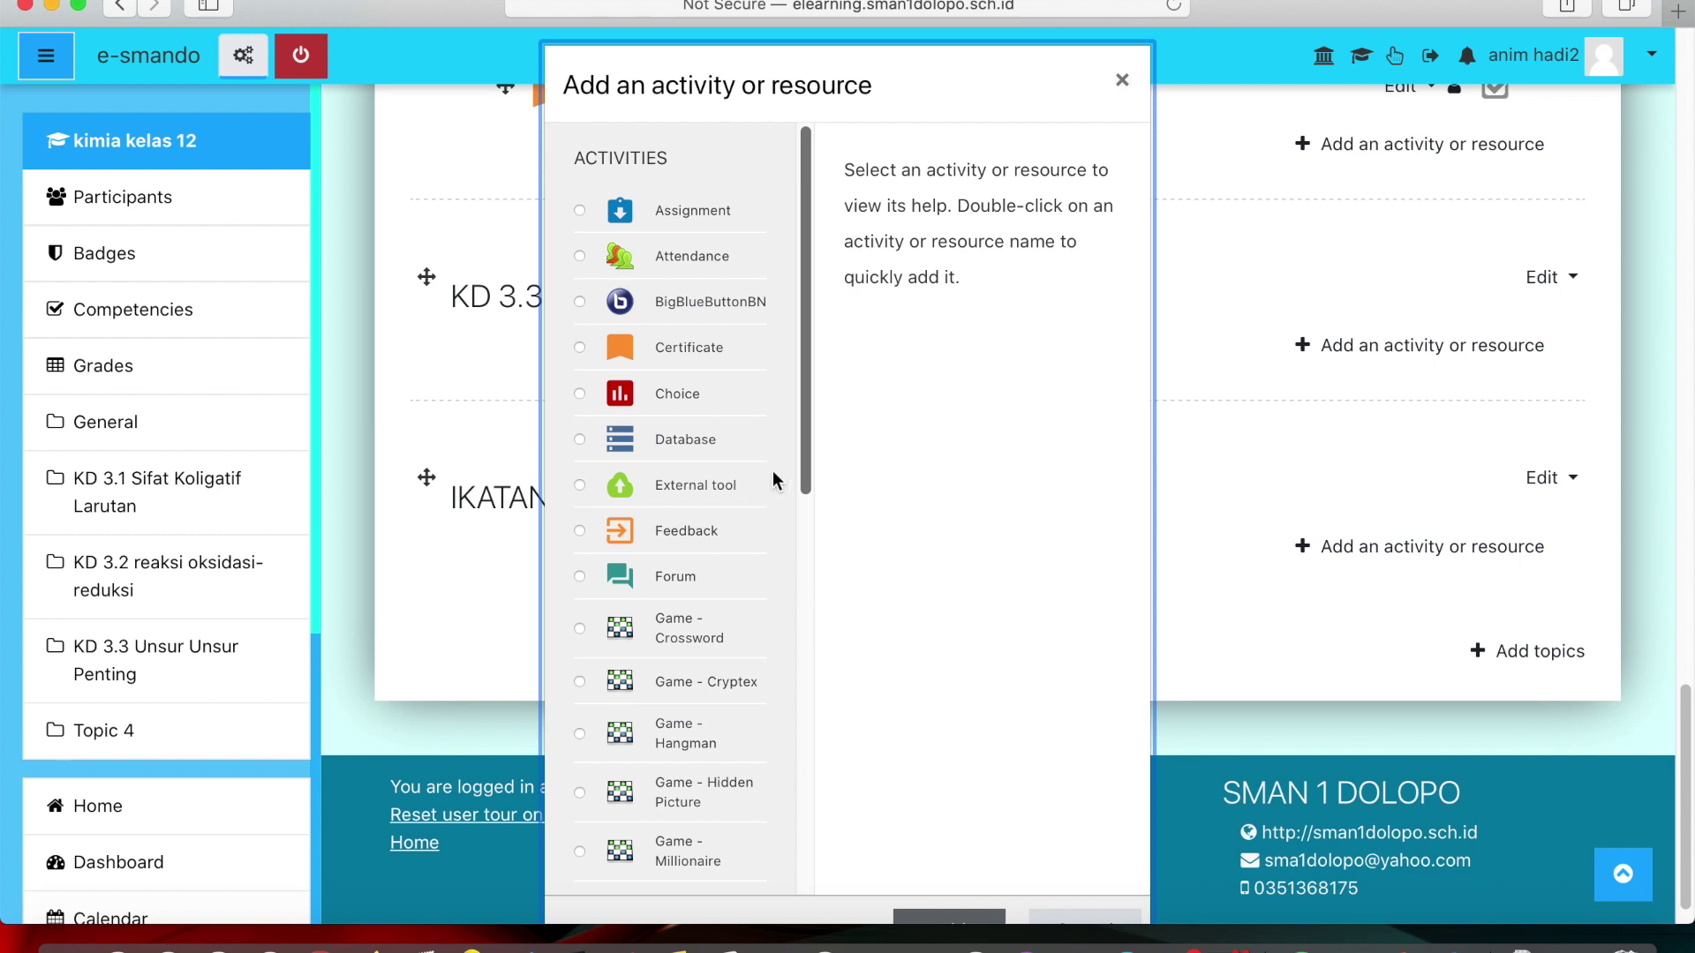
pyautogui.moveTo(806, 394); pyautogui.dragTo(790, 587)
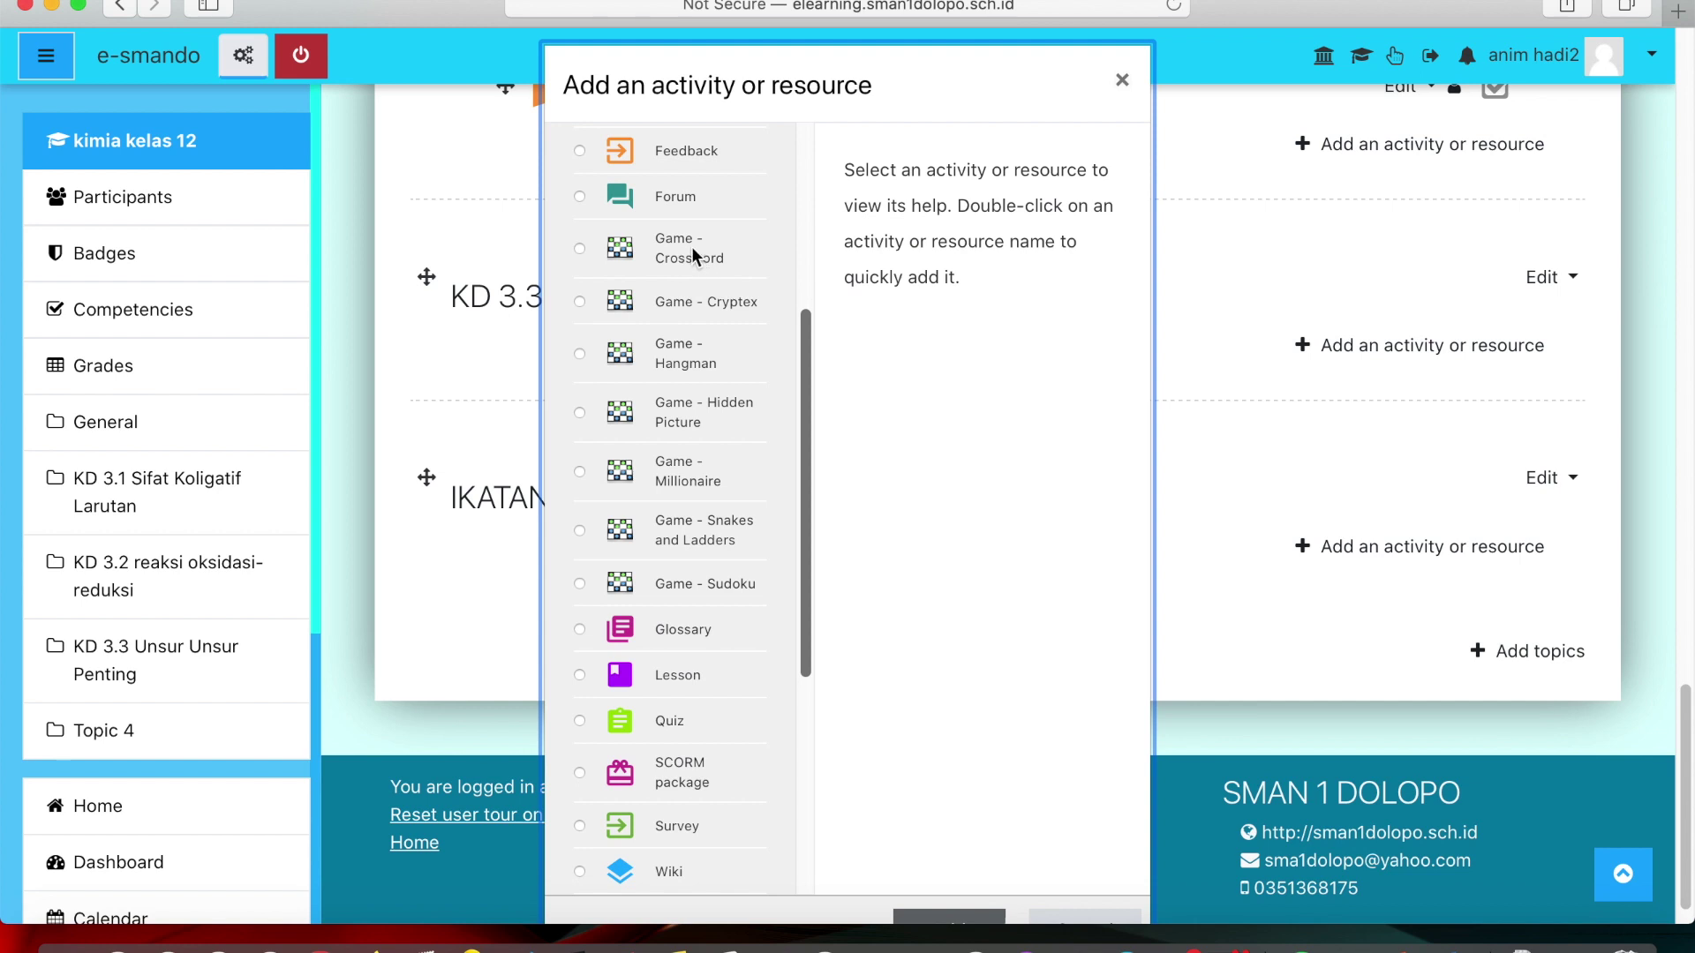
pyautogui.click(580, 629)
pyautogui.click(962, 925)
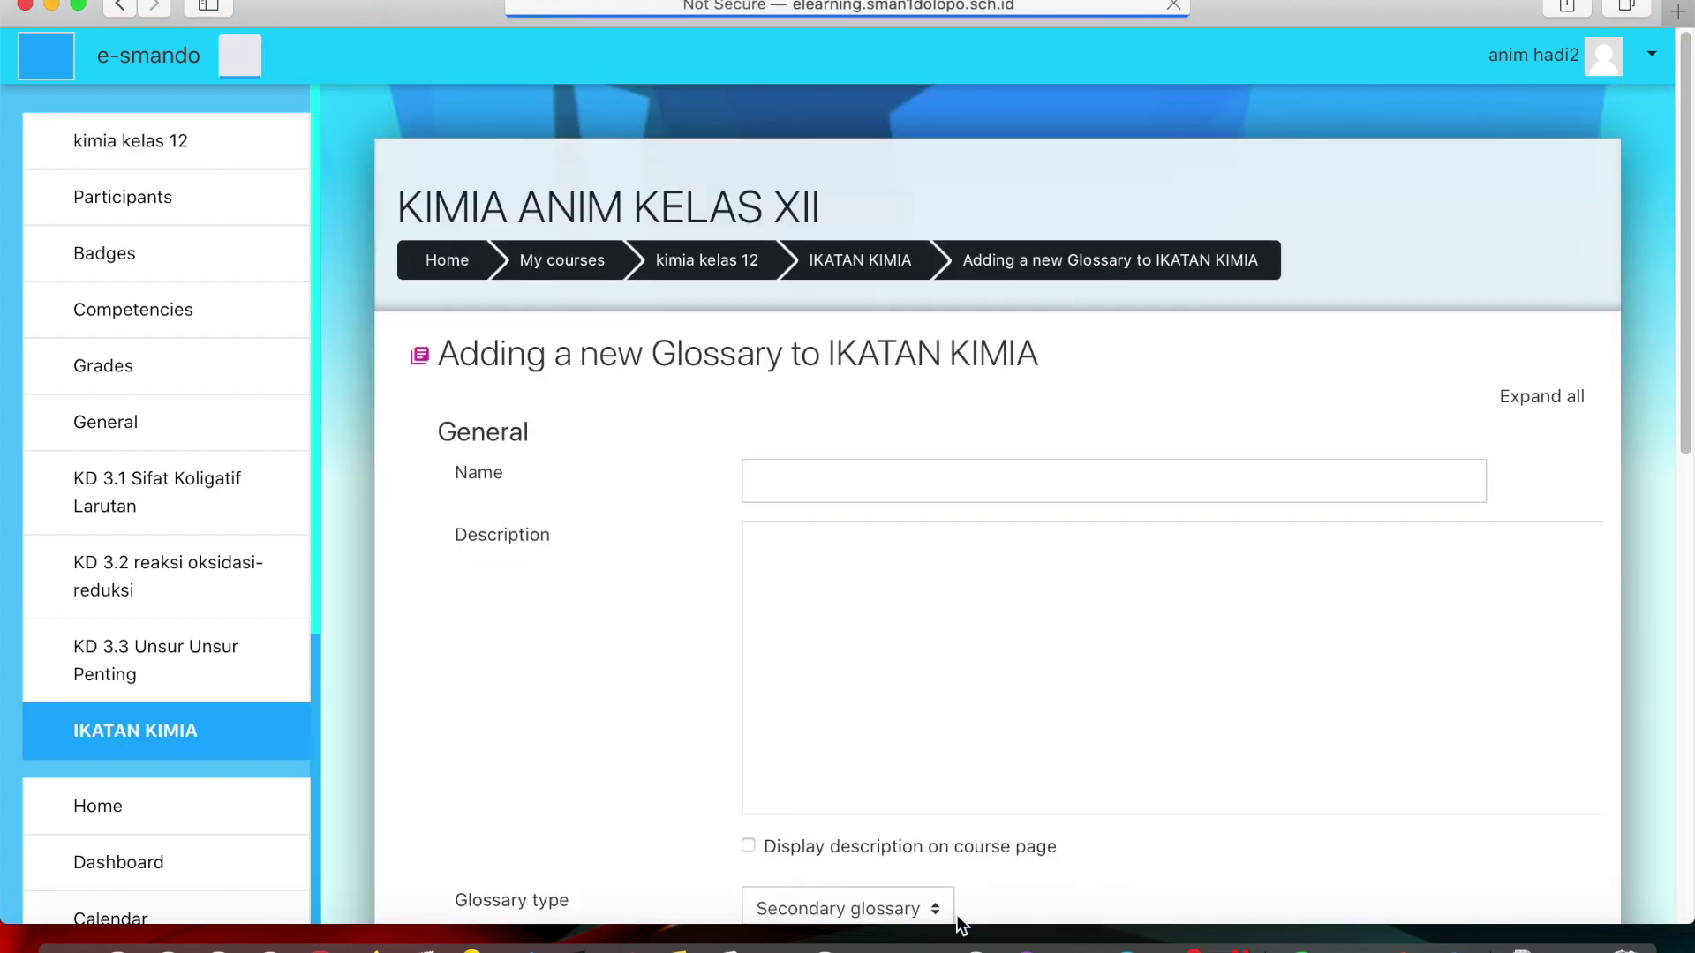
# Step: Name the new glossary KUNCI TTS 1
pyautogui.click(846, 476)
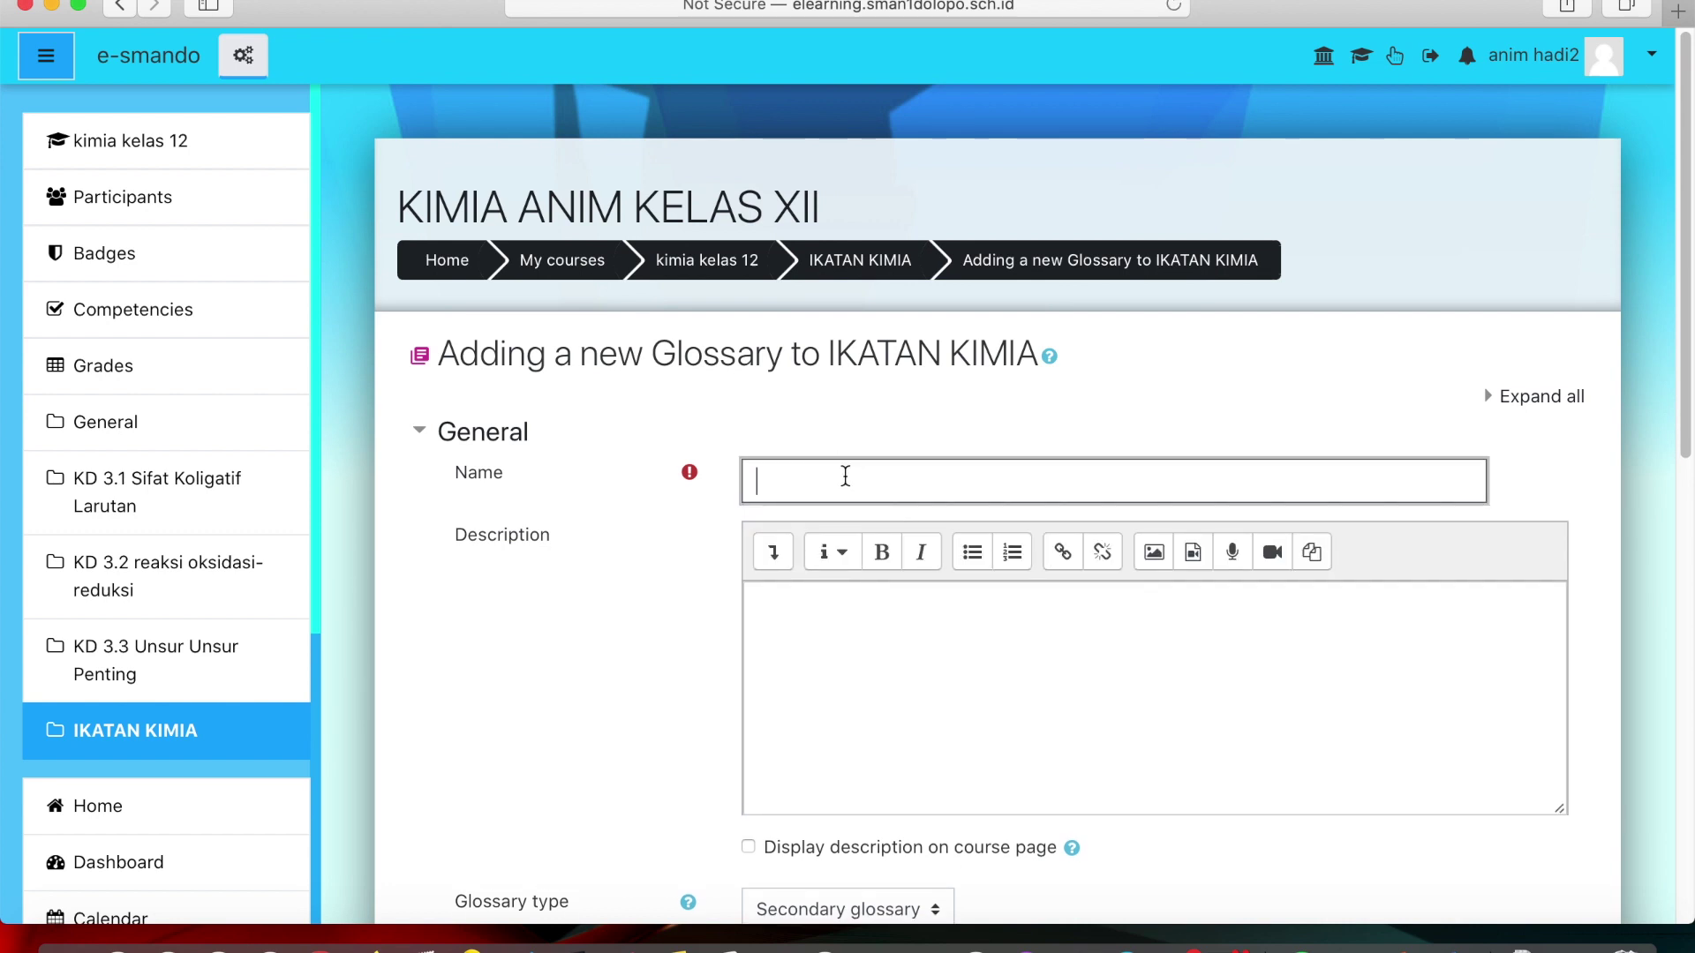
pyautogui.scroll(-2, 897, 442)
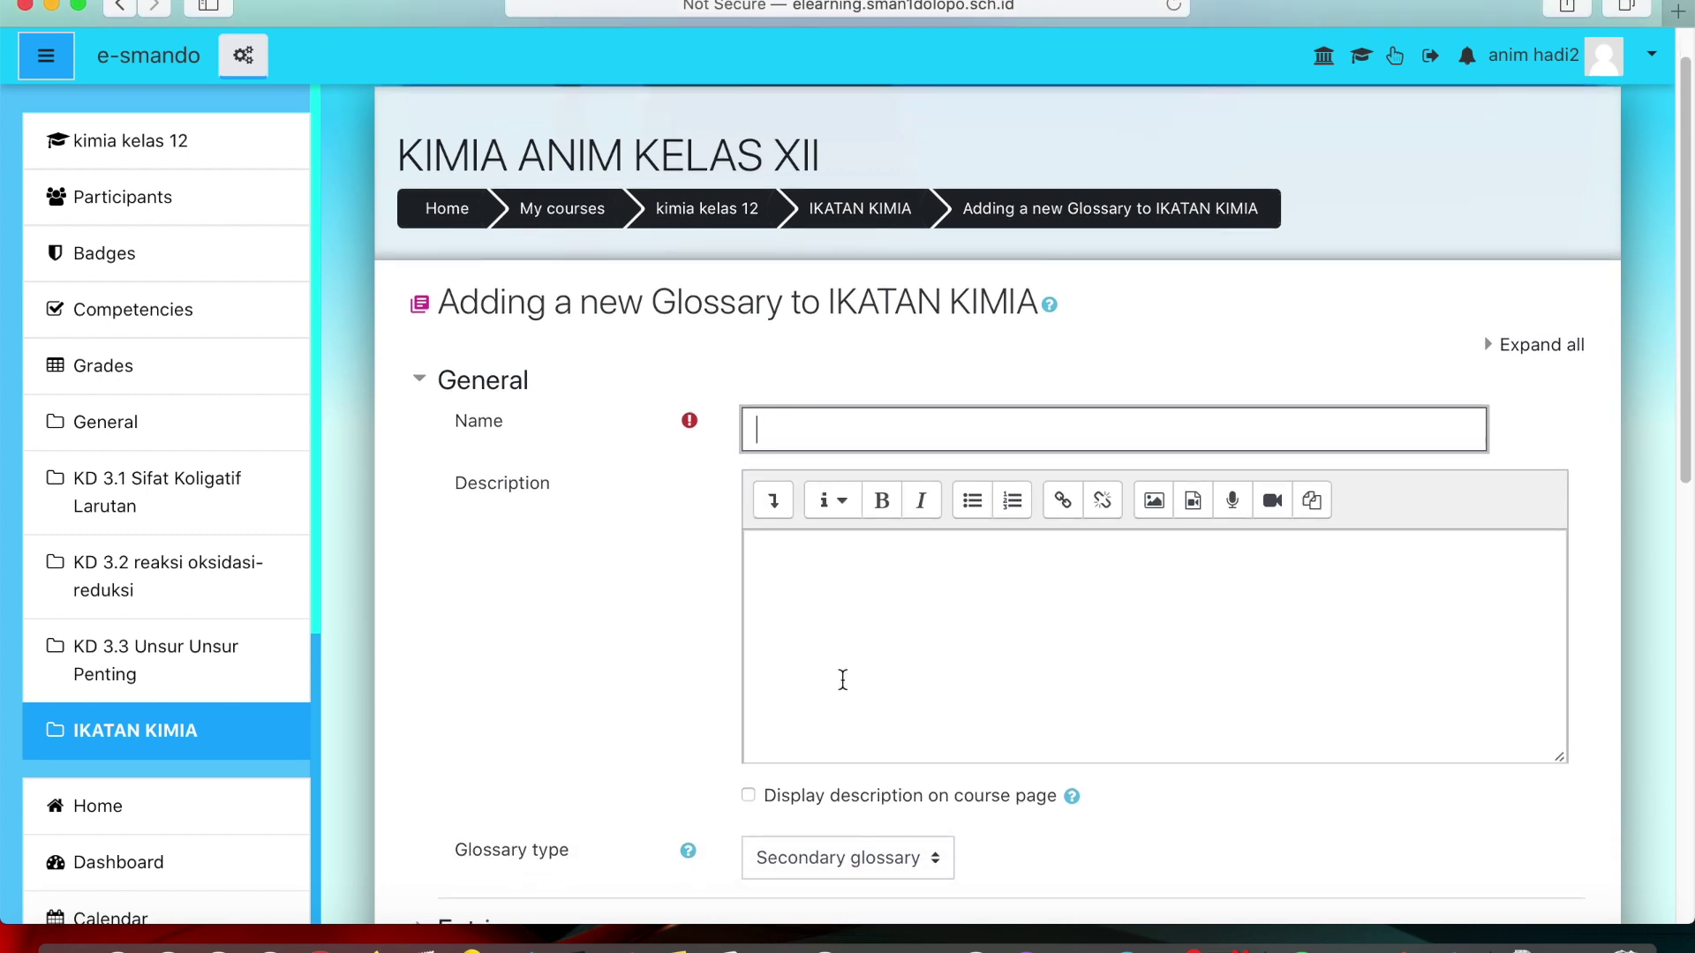
pyautogui.write('KUNCI TTS 1')
# Step: Look over the glossary form's description, glossary type and collapsed setting groups down to the save options
pyautogui.scroll(-2, 927, 628)
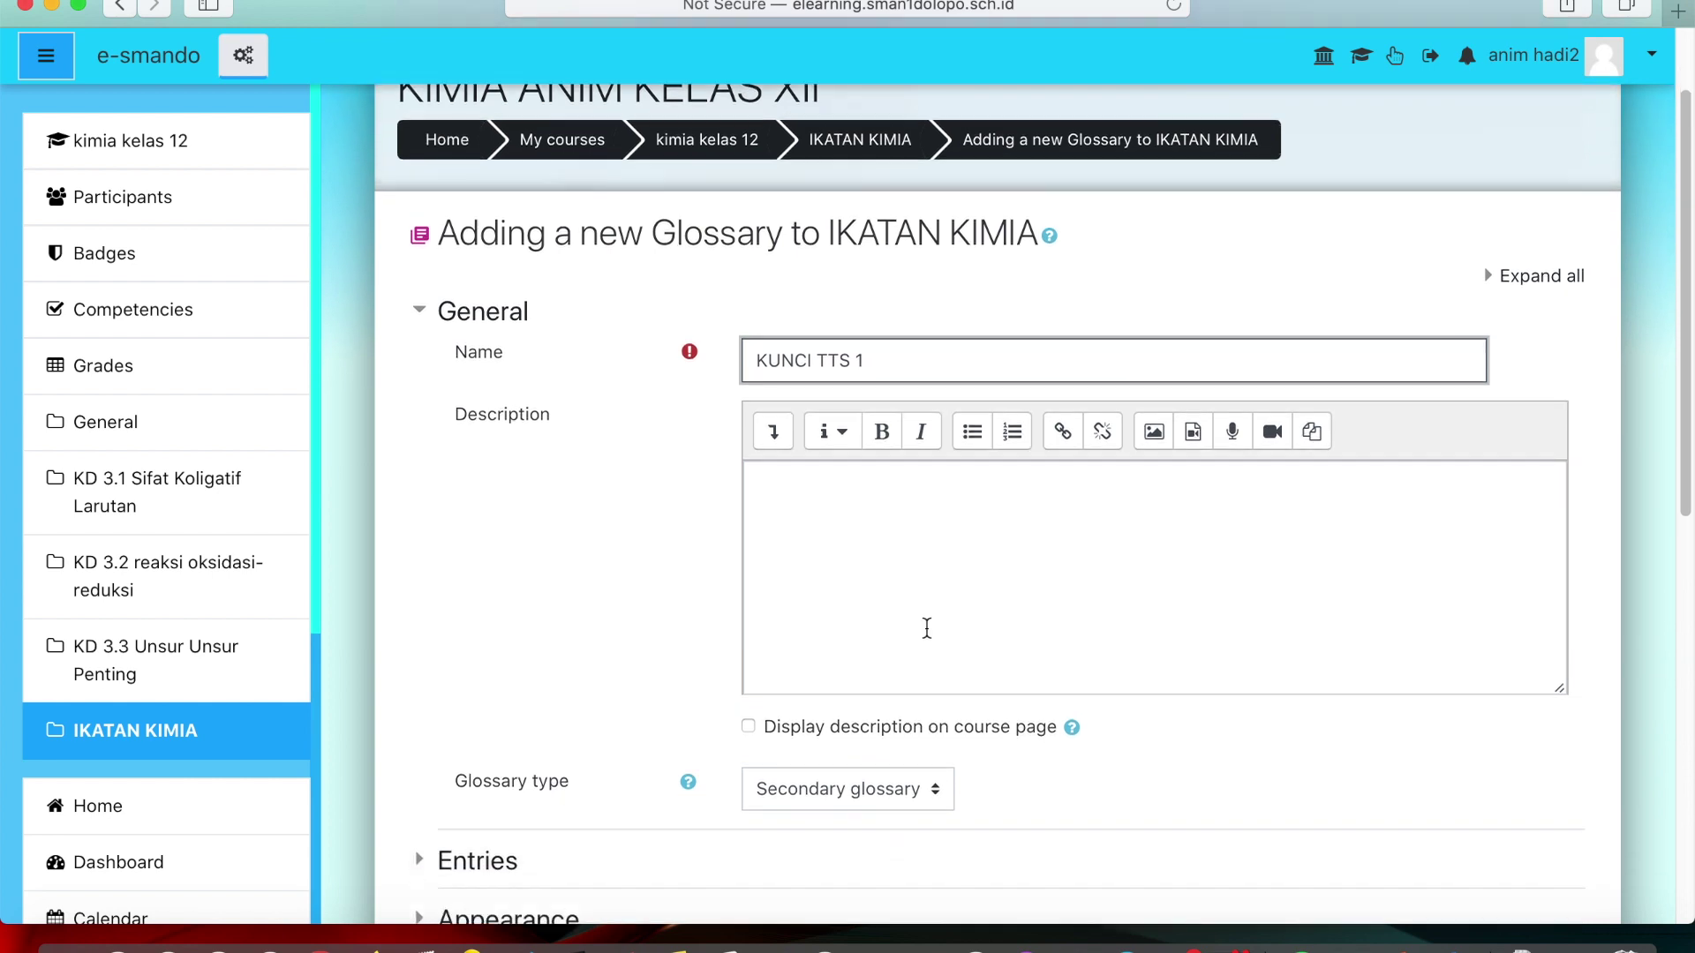
pyautogui.scroll(-4, 927, 629)
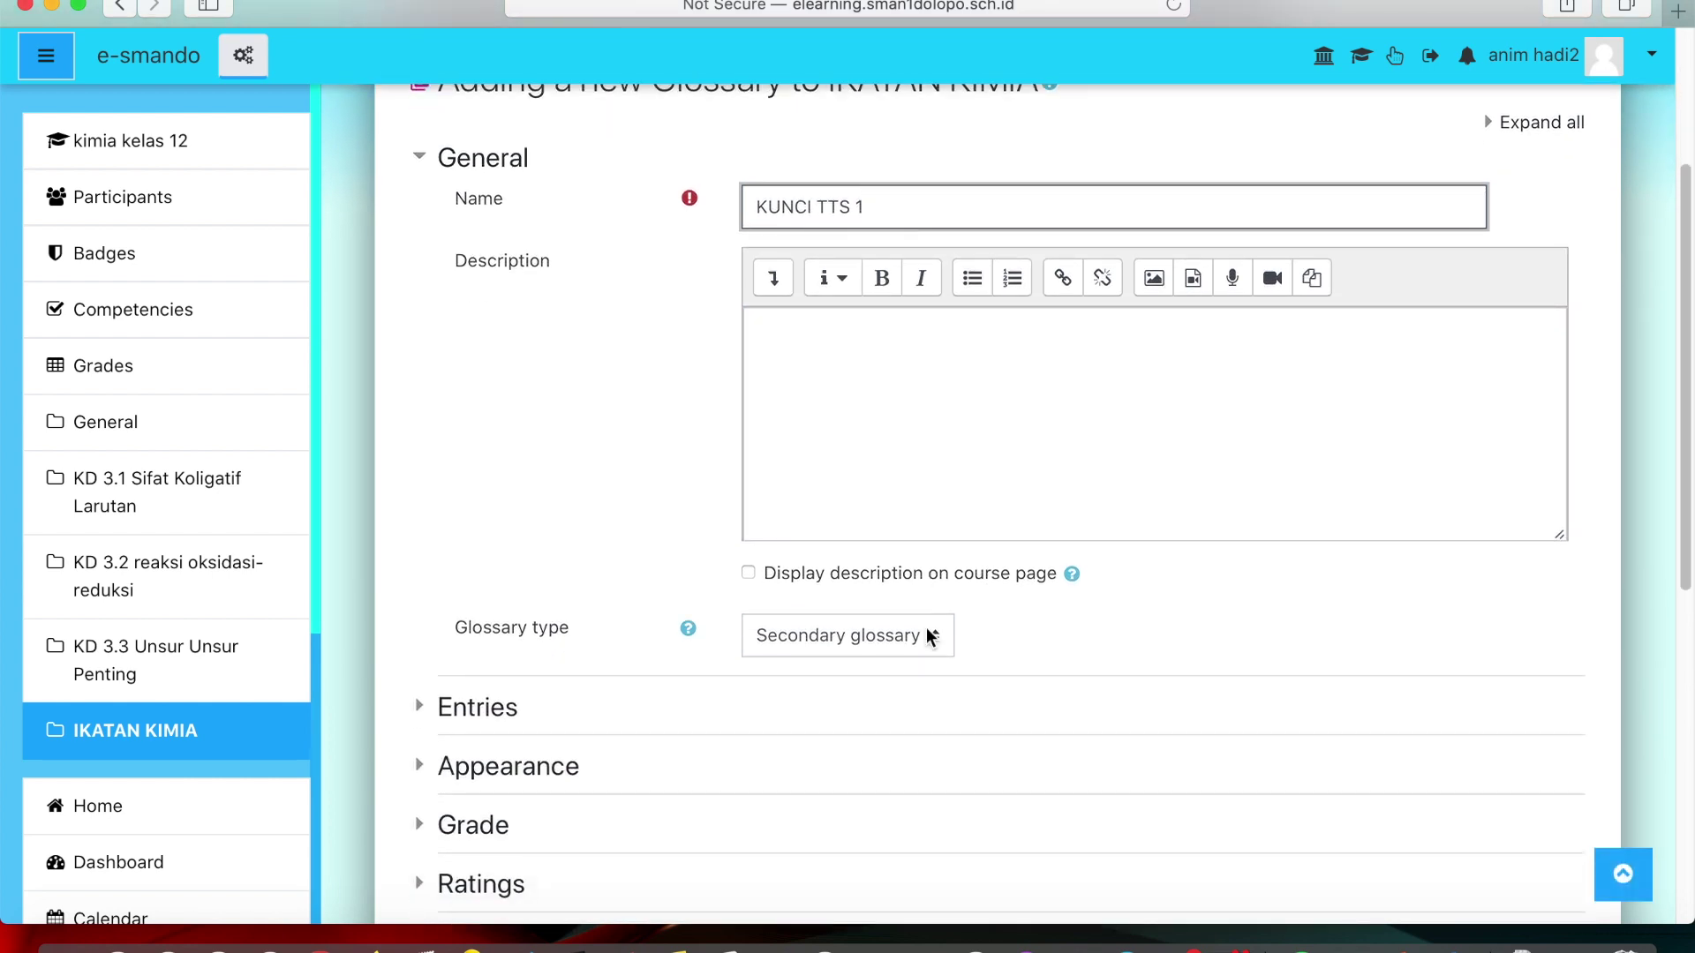
pyautogui.scroll(2, 925, 627)
pyautogui.scroll(2, 925, 627)
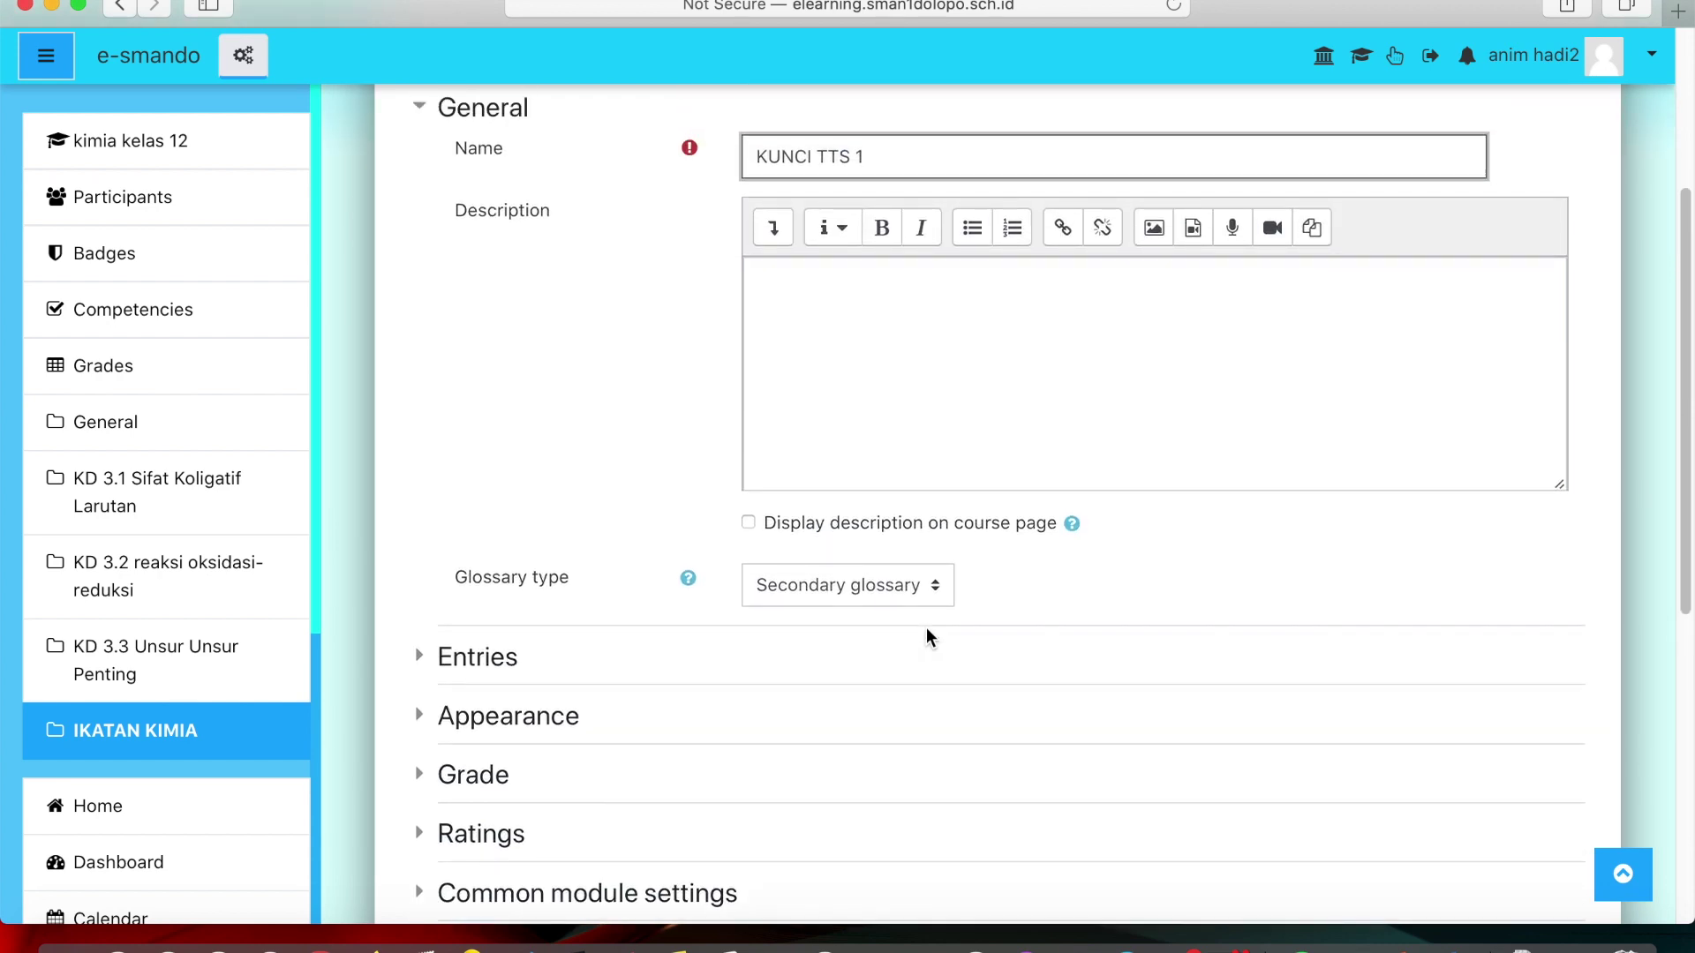
pyautogui.scroll(-1, 925, 627)
pyautogui.scroll(-1, 925, 628)
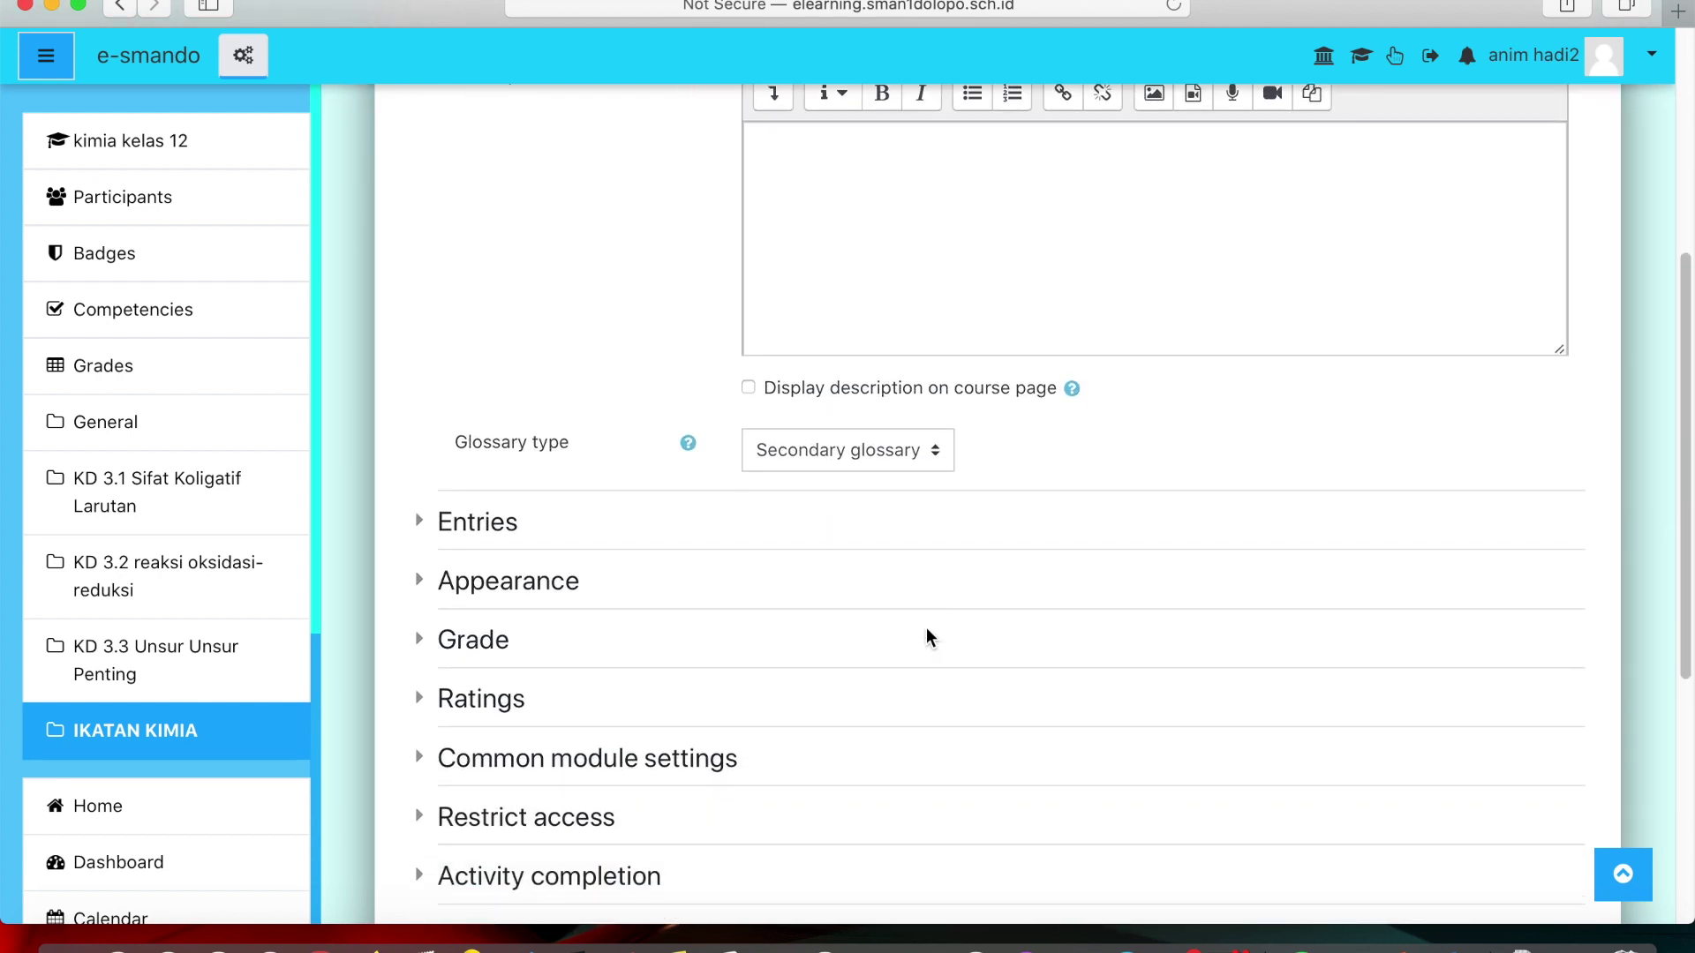
pyautogui.scroll(-2, 925, 627)
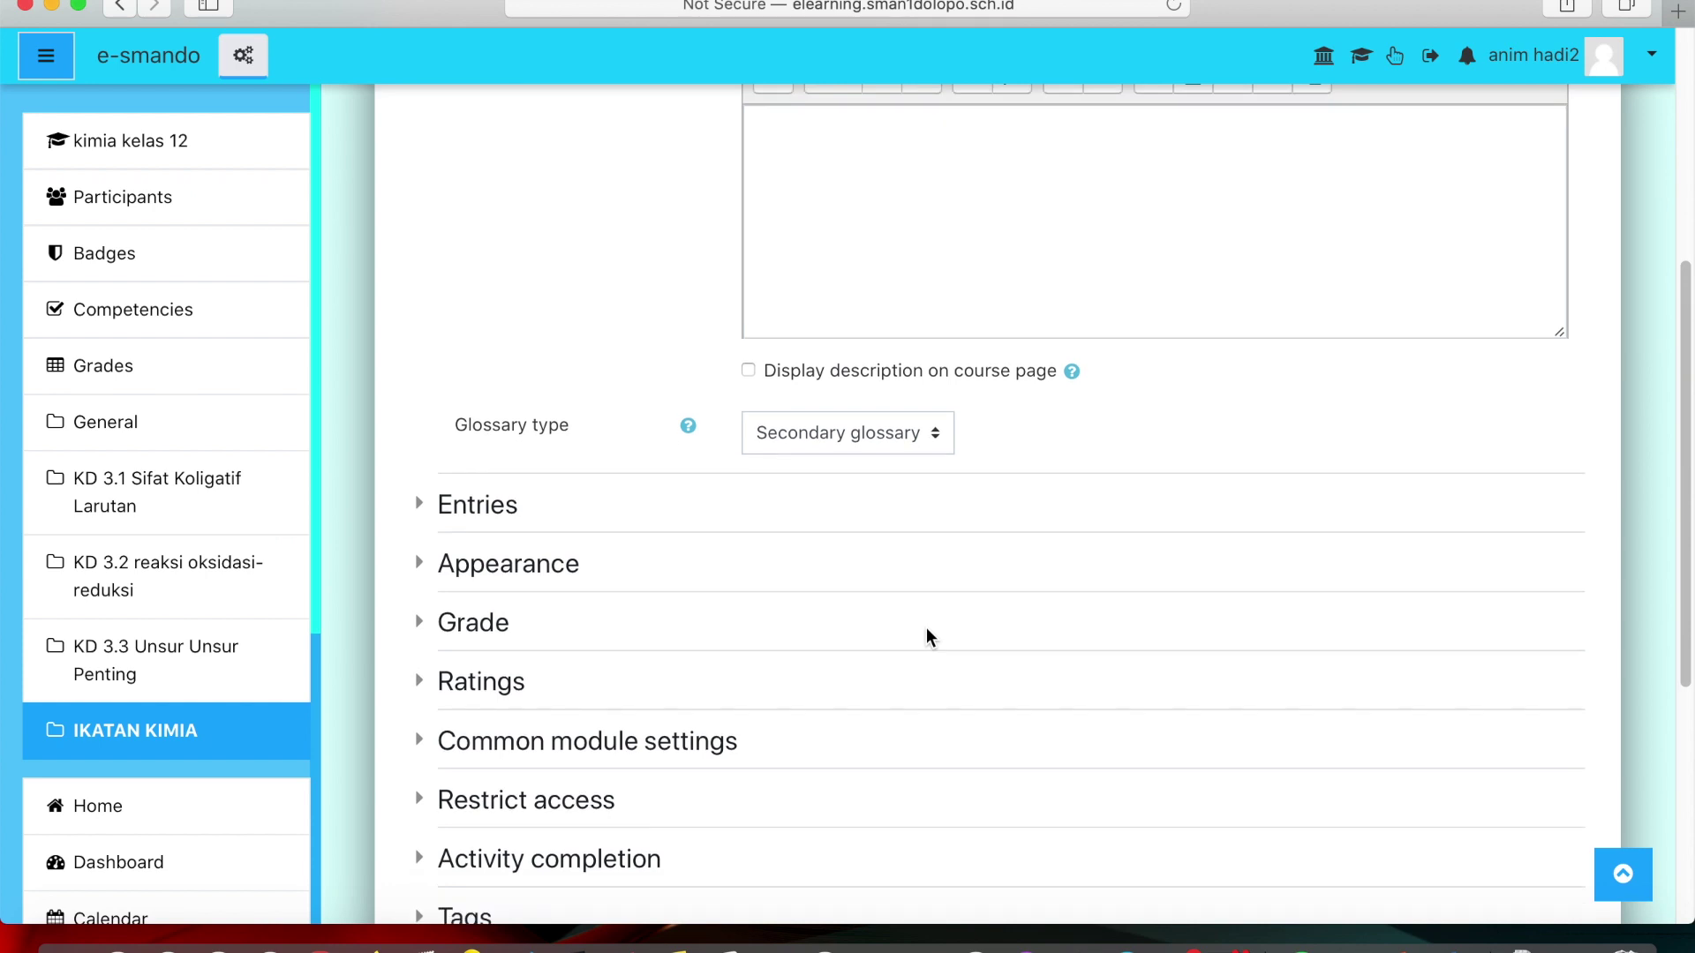
pyautogui.scroll(-1, 925, 627)
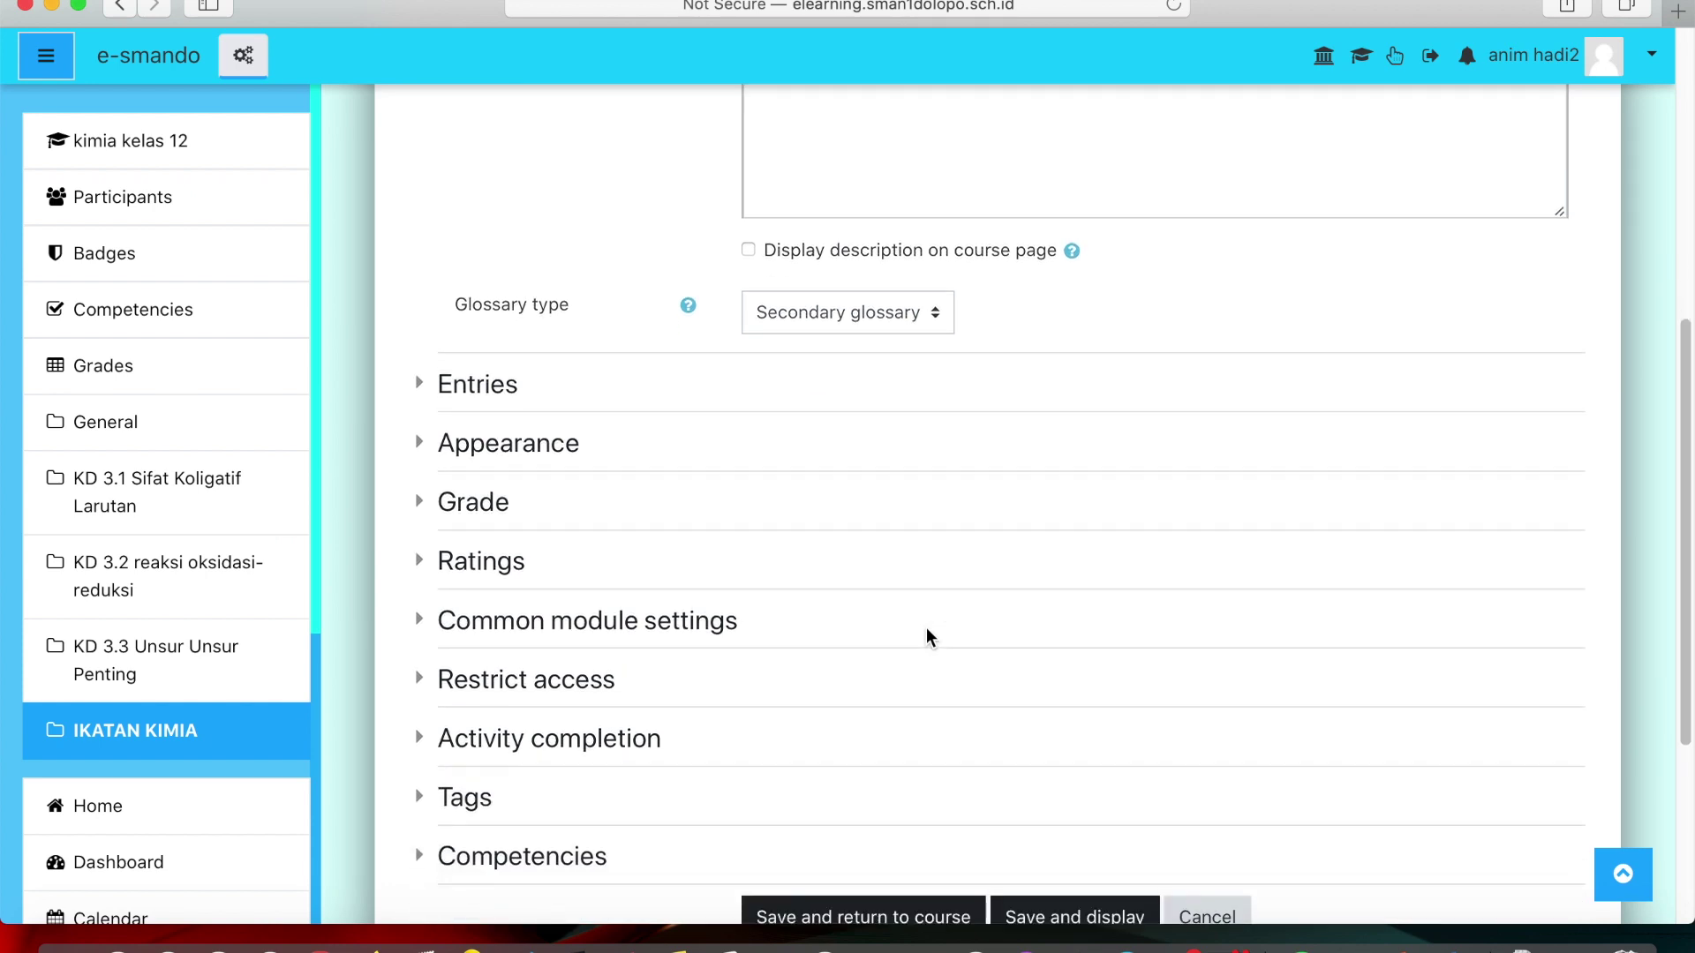
pyautogui.scroll(-1, 925, 628)
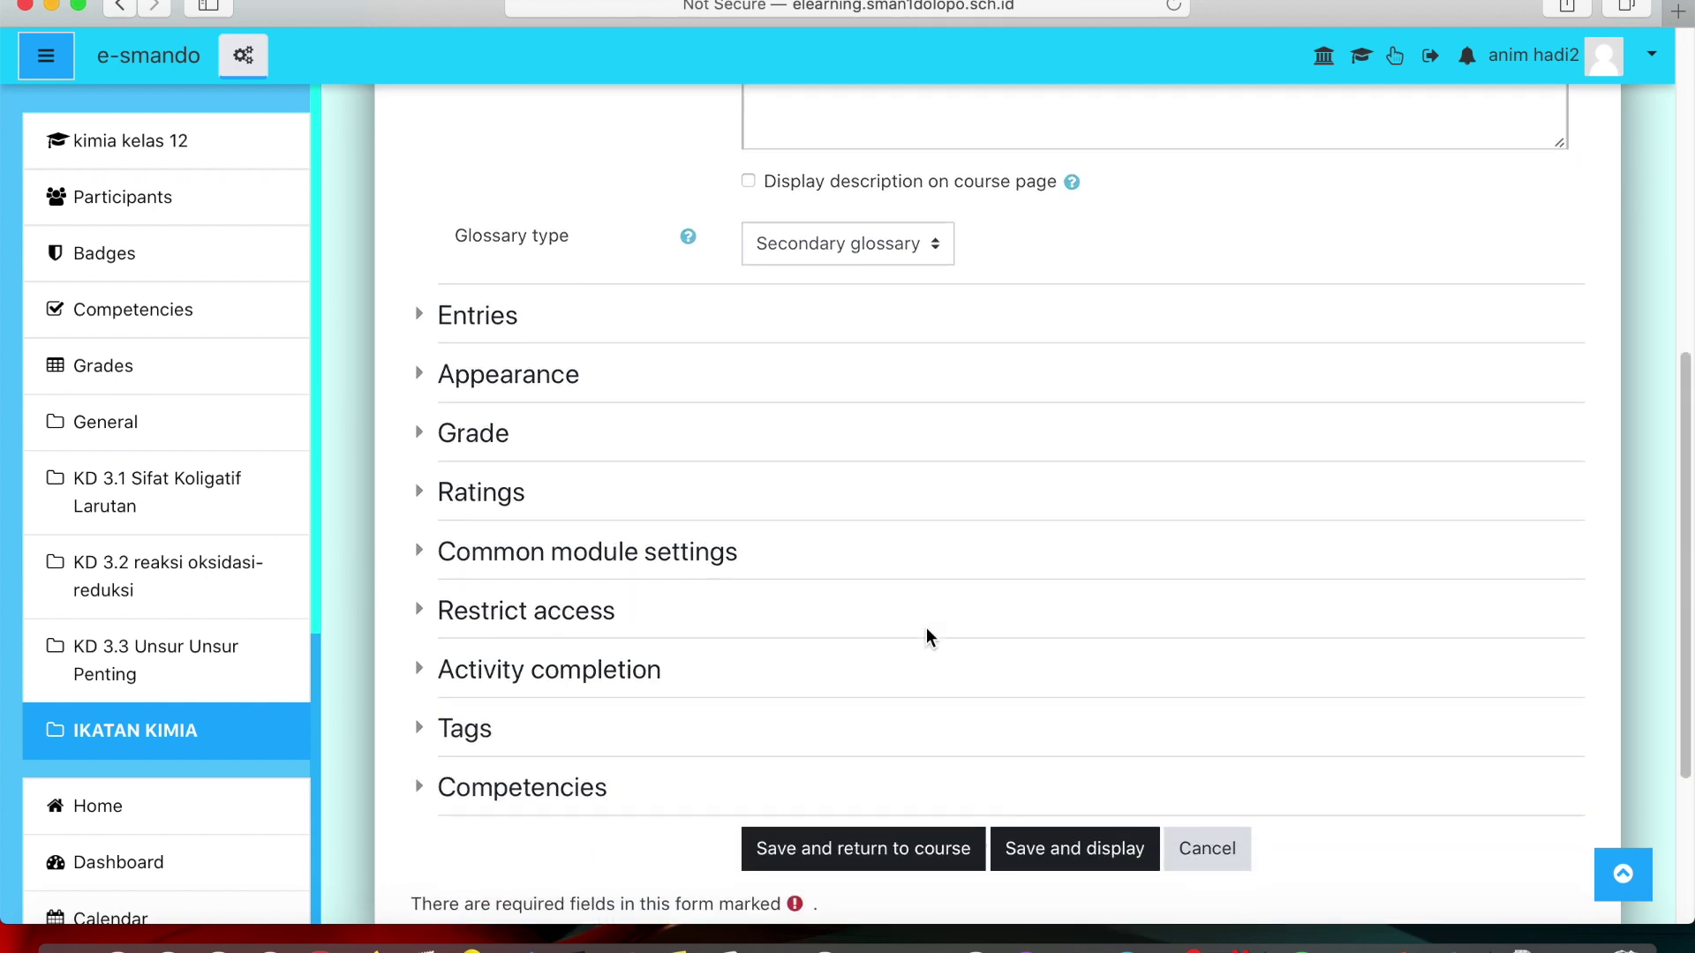
# Step: Examine the glossary's Entries, Appearance, Grade and Ratings settings
pyautogui.scroll(2, 925, 628)
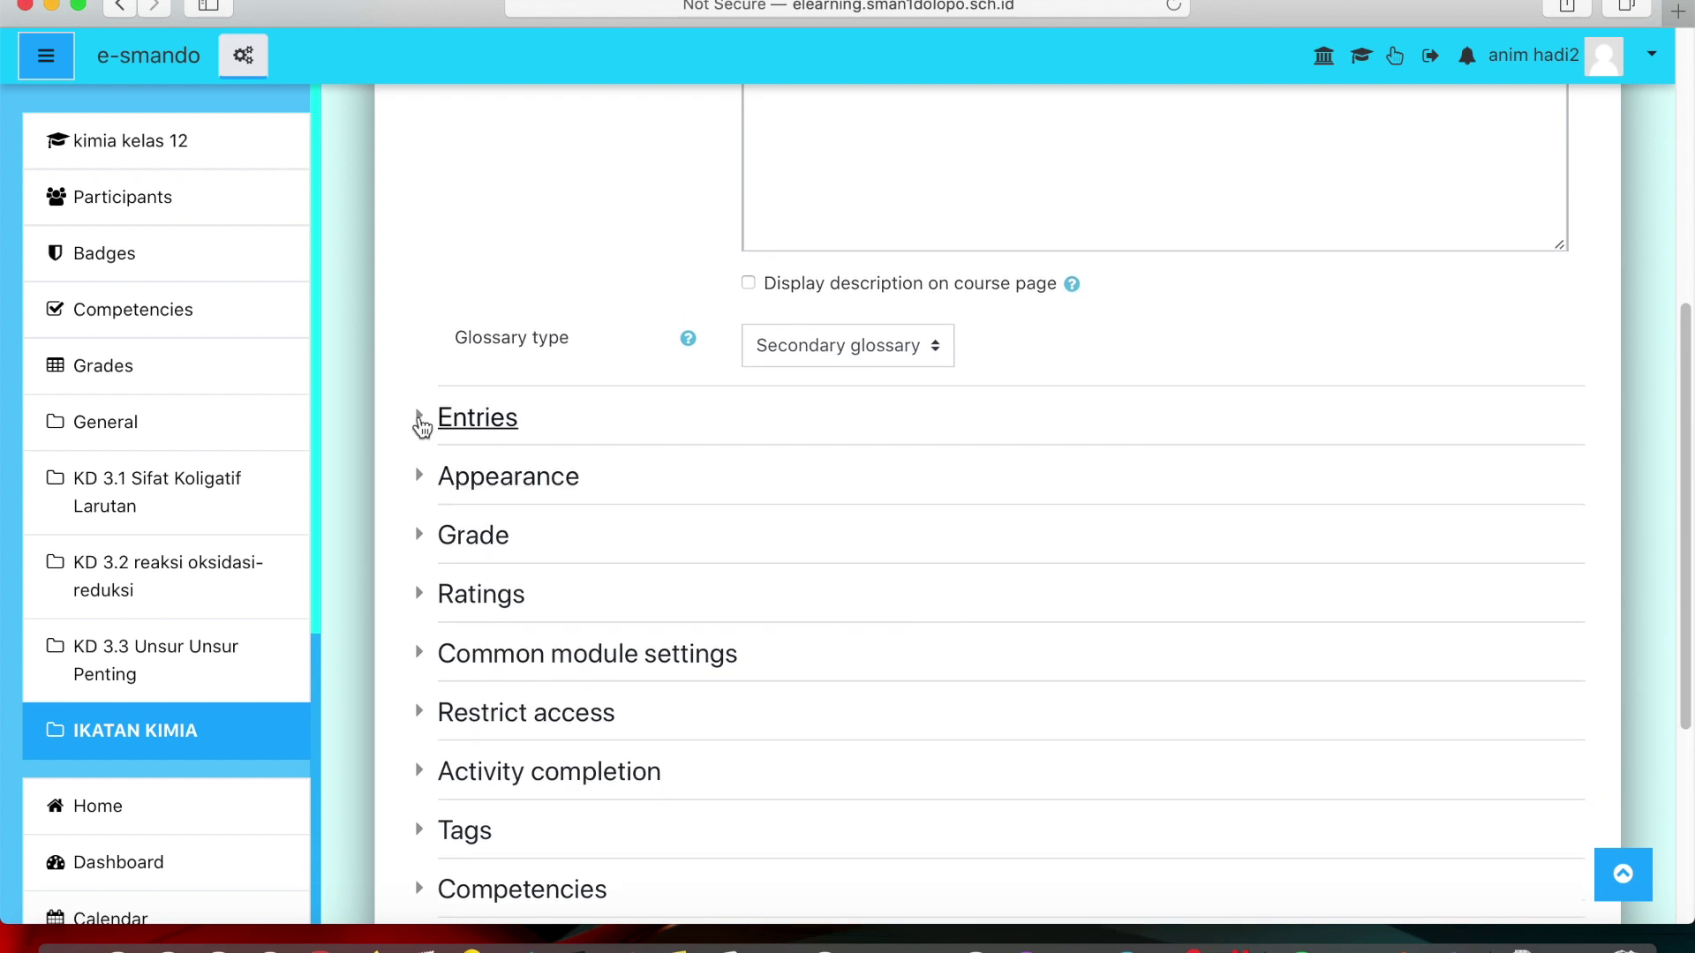
pyautogui.click(422, 424)
pyautogui.click(423, 420)
pyautogui.click(426, 485)
pyautogui.scroll(-10, 585, 530)
pyautogui.scroll(1, 587, 535)
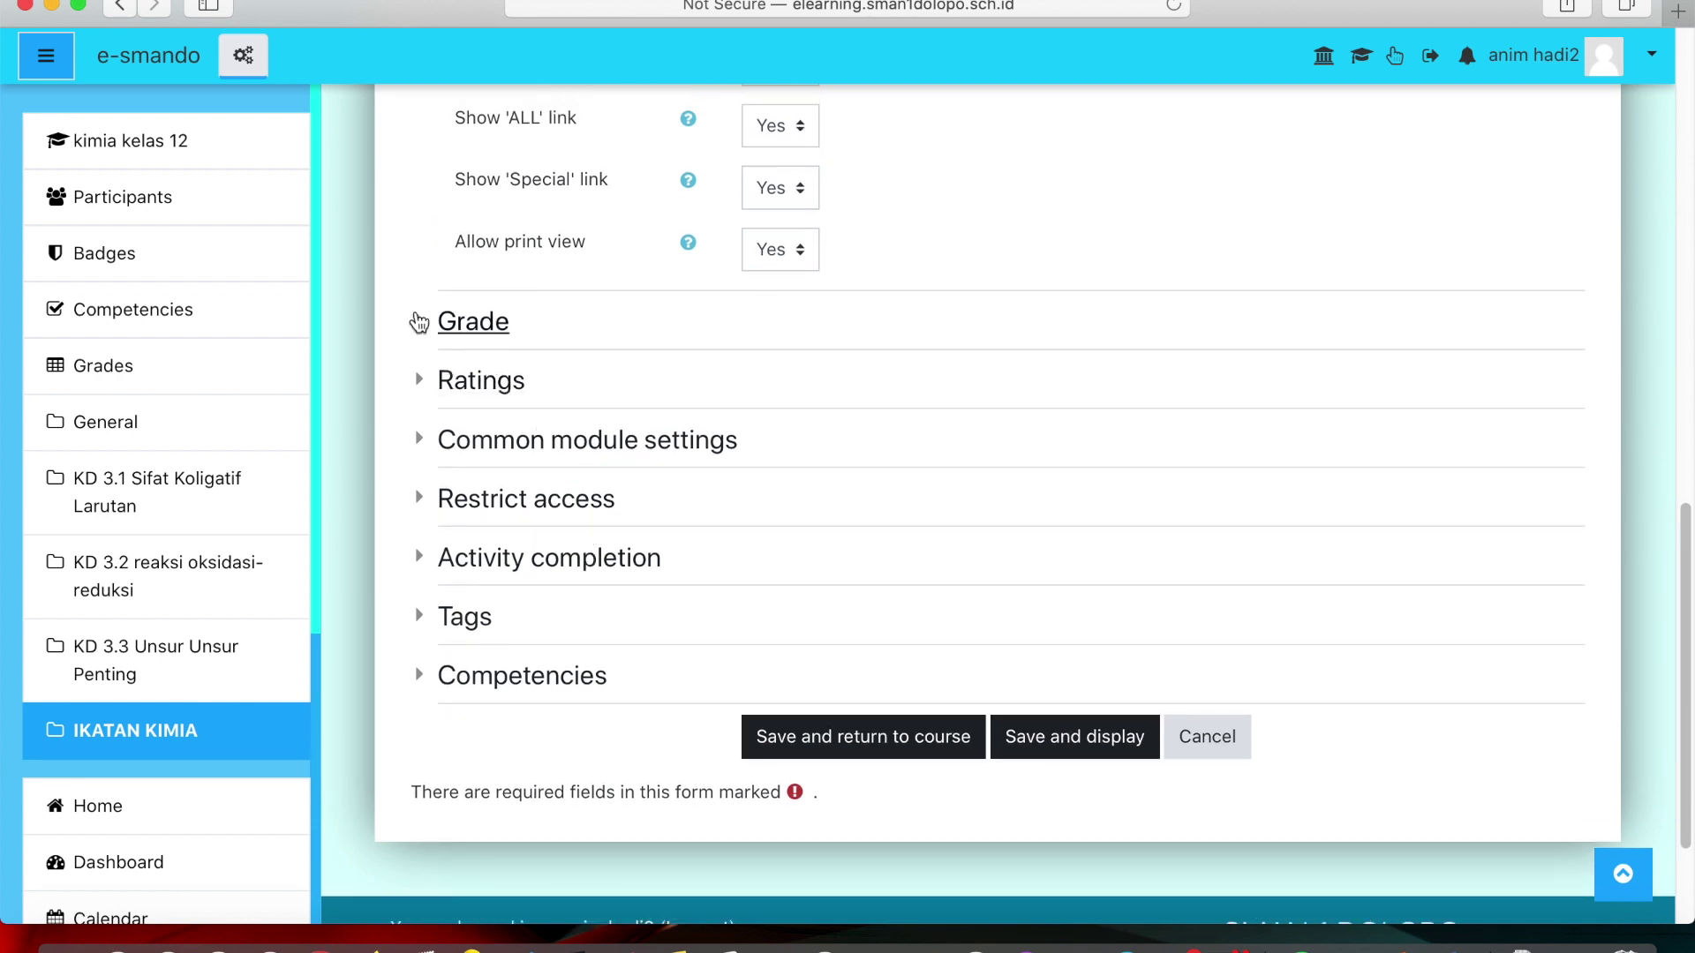
pyautogui.click(423, 323)
pyautogui.scroll(-2, 516, 386)
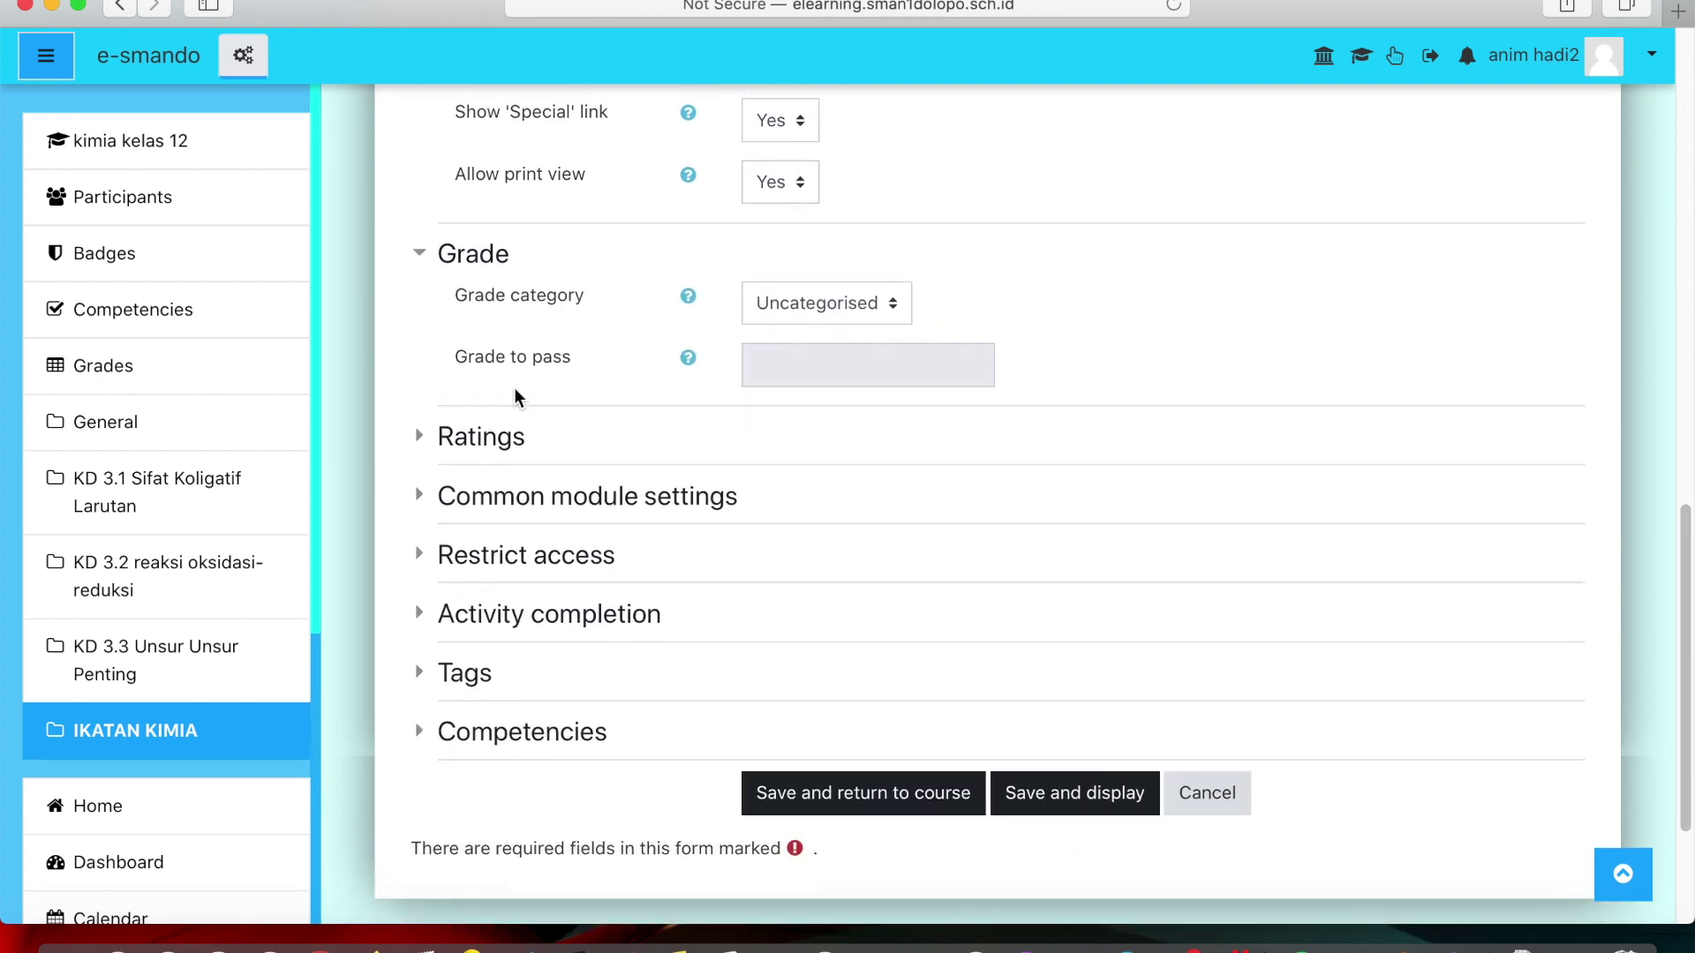
pyautogui.click(423, 442)
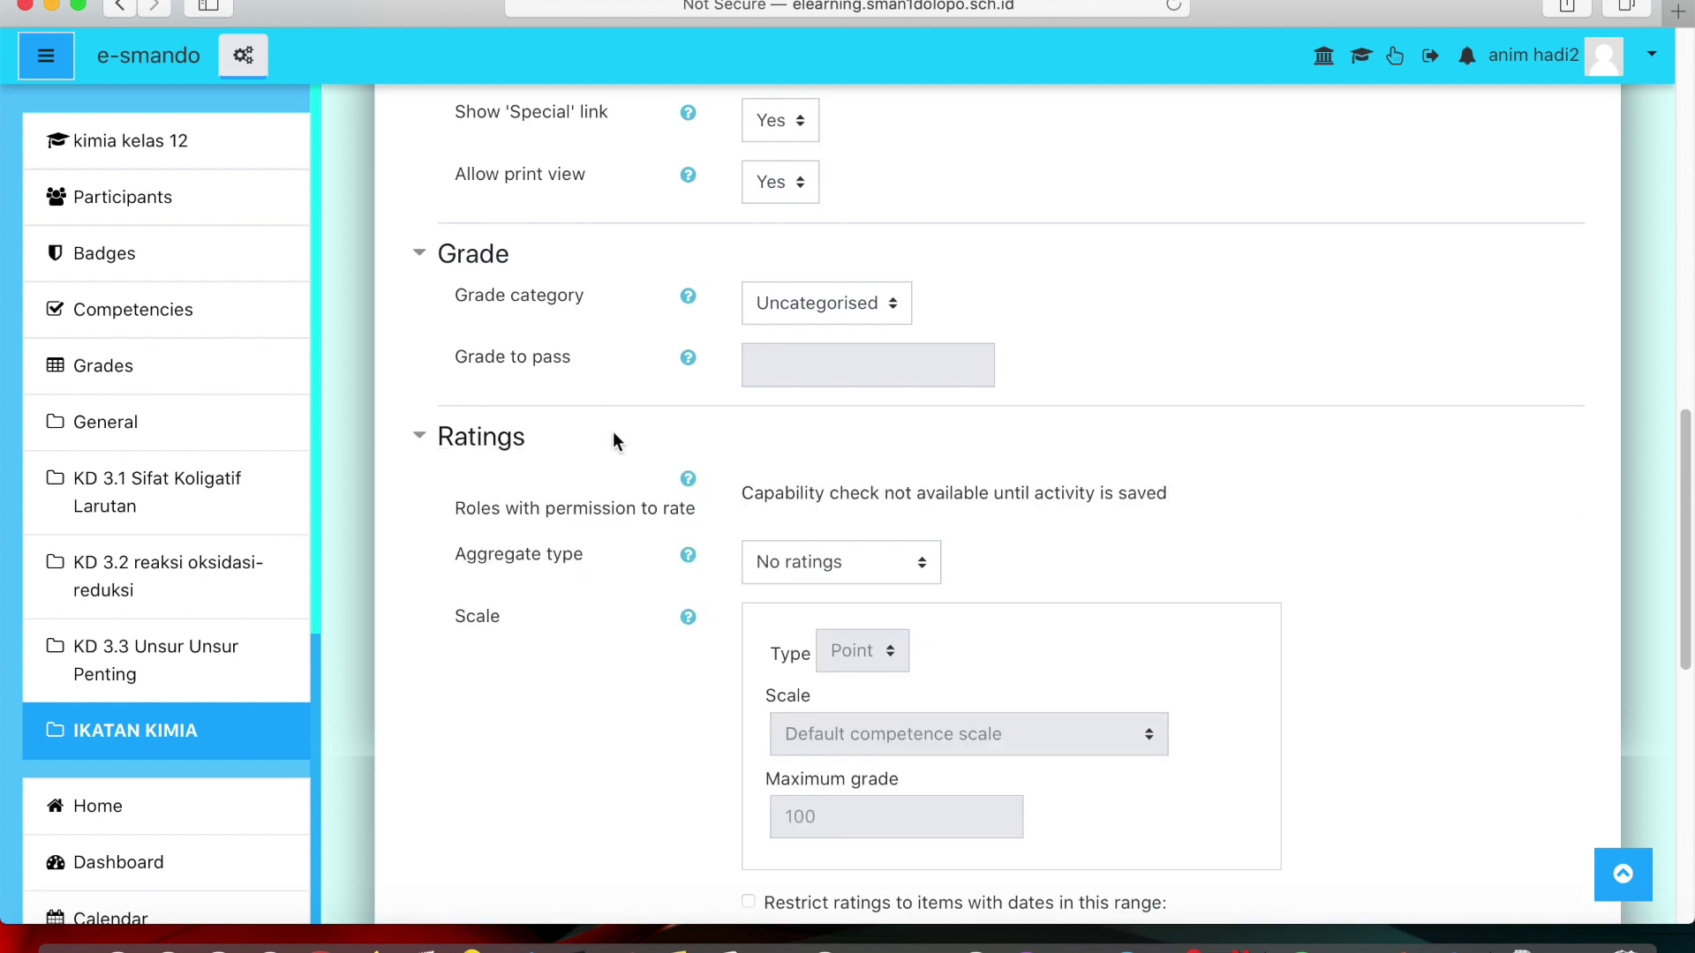
pyautogui.scroll(-5, 613, 432)
pyautogui.scroll(7, 613, 433)
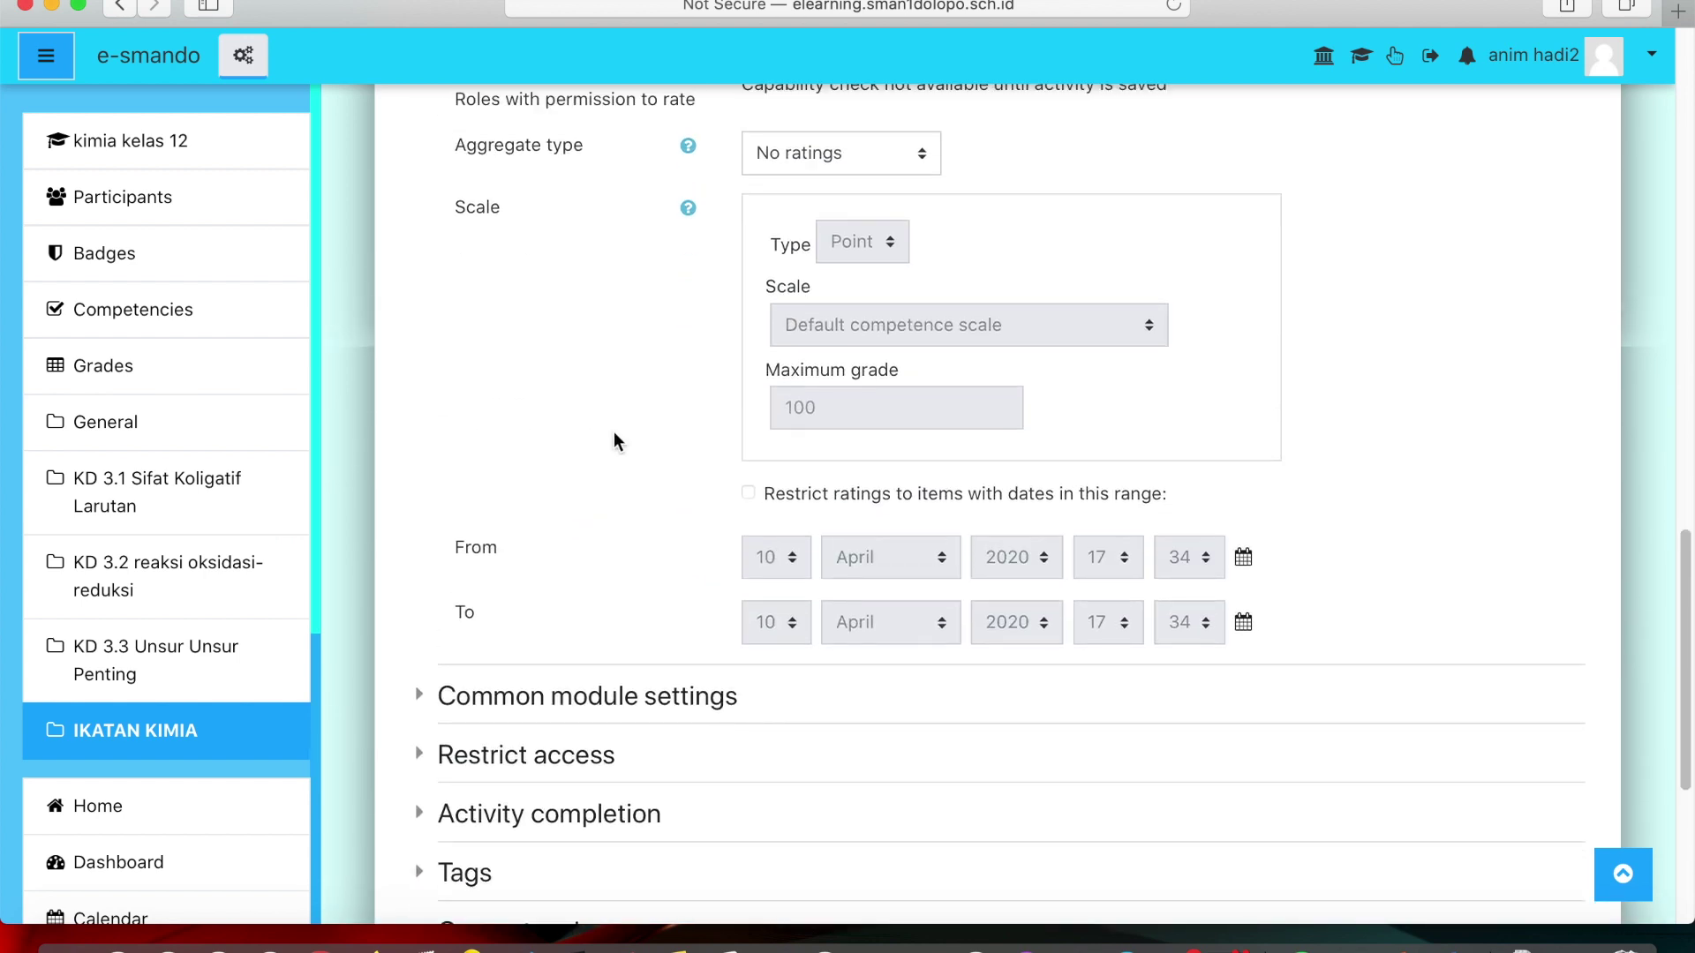
# Step: Add a date restriction to the glossary so students can access it only from 10 April 2022
pyautogui.scroll(-2, 614, 434)
pyautogui.scroll(-10, 615, 441)
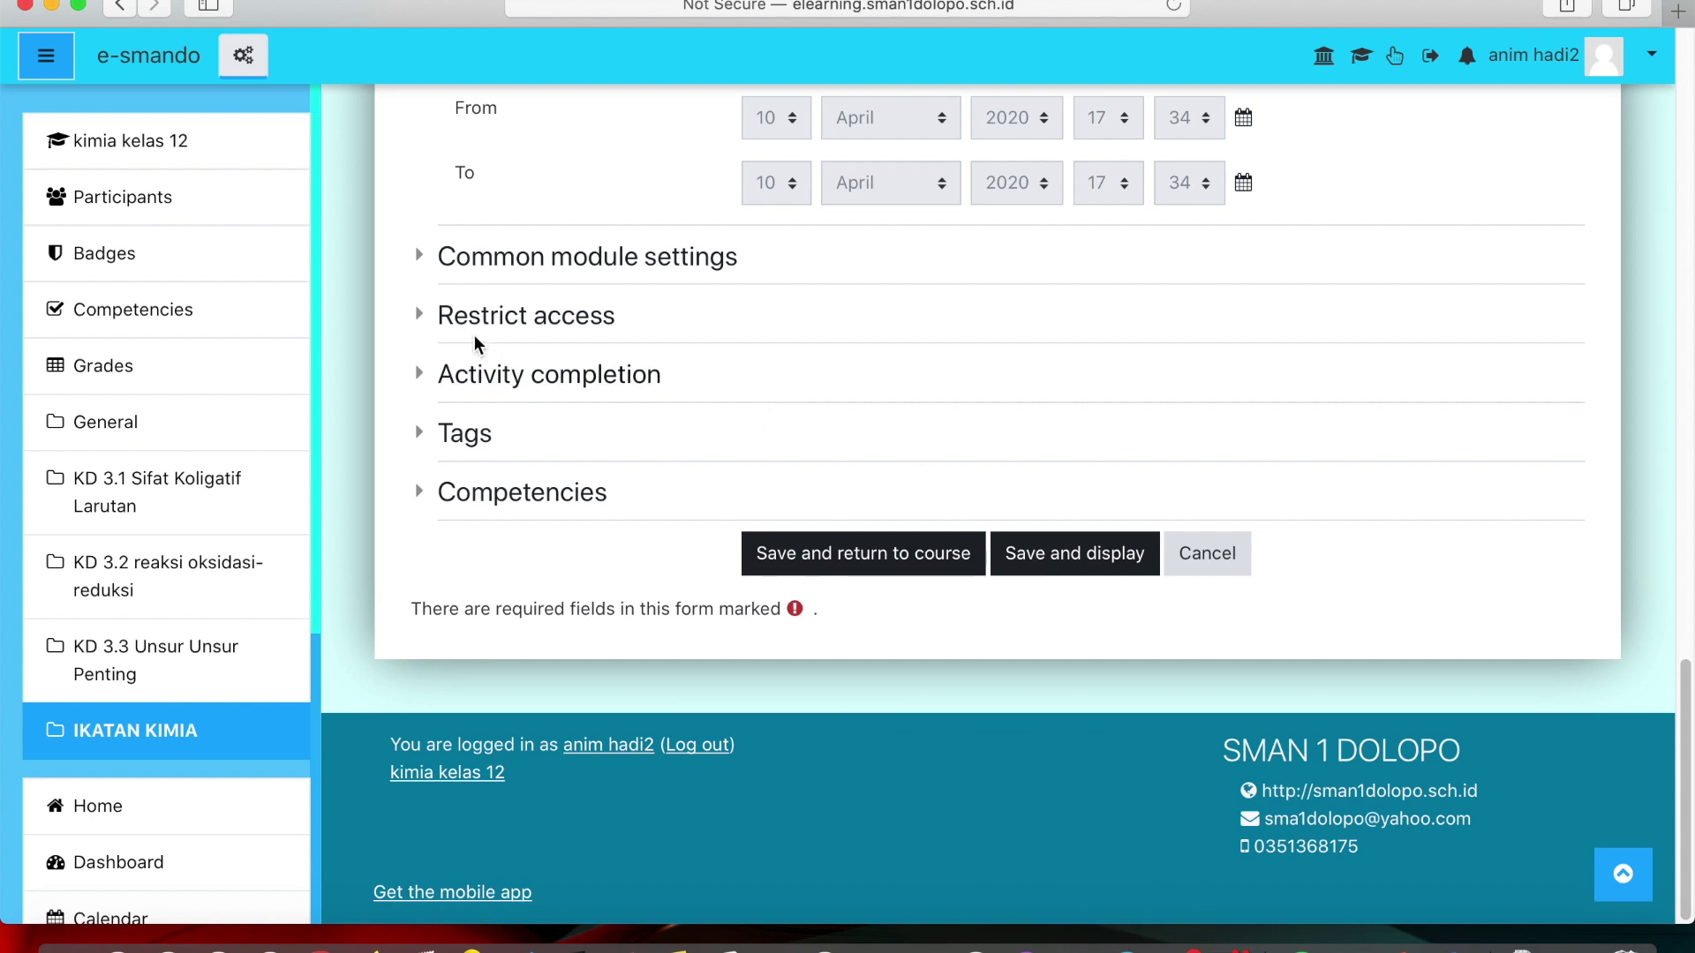
pyautogui.click(424, 328)
pyautogui.click(841, 476)
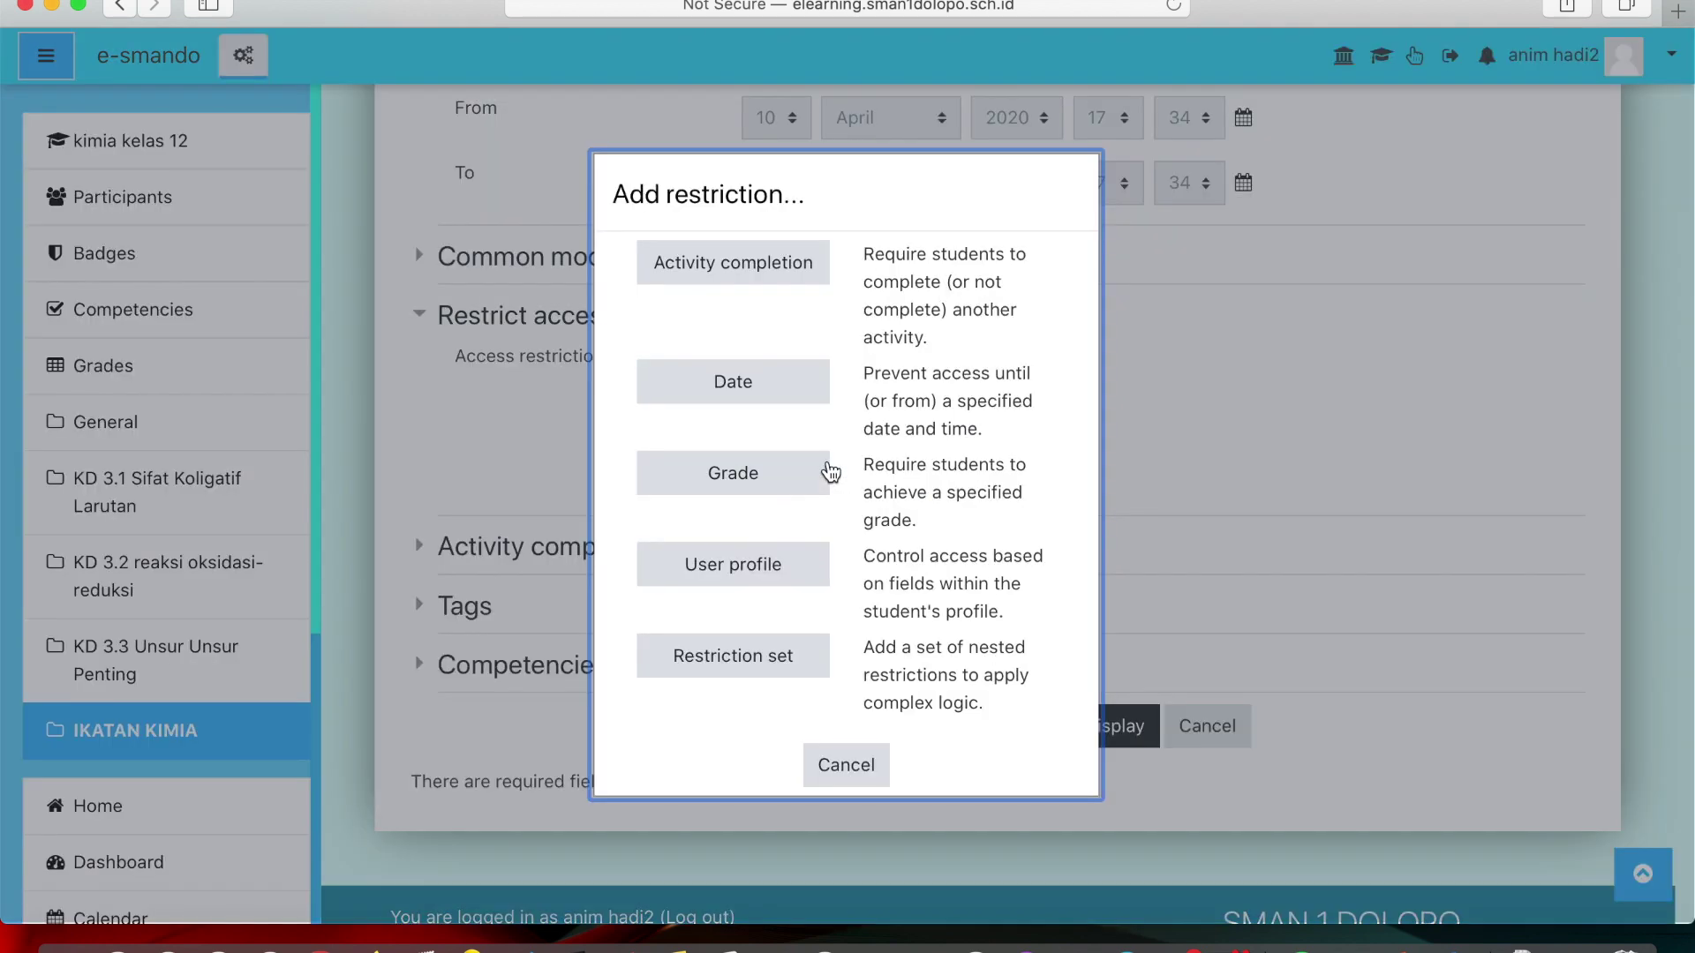
pyautogui.click(738, 382)
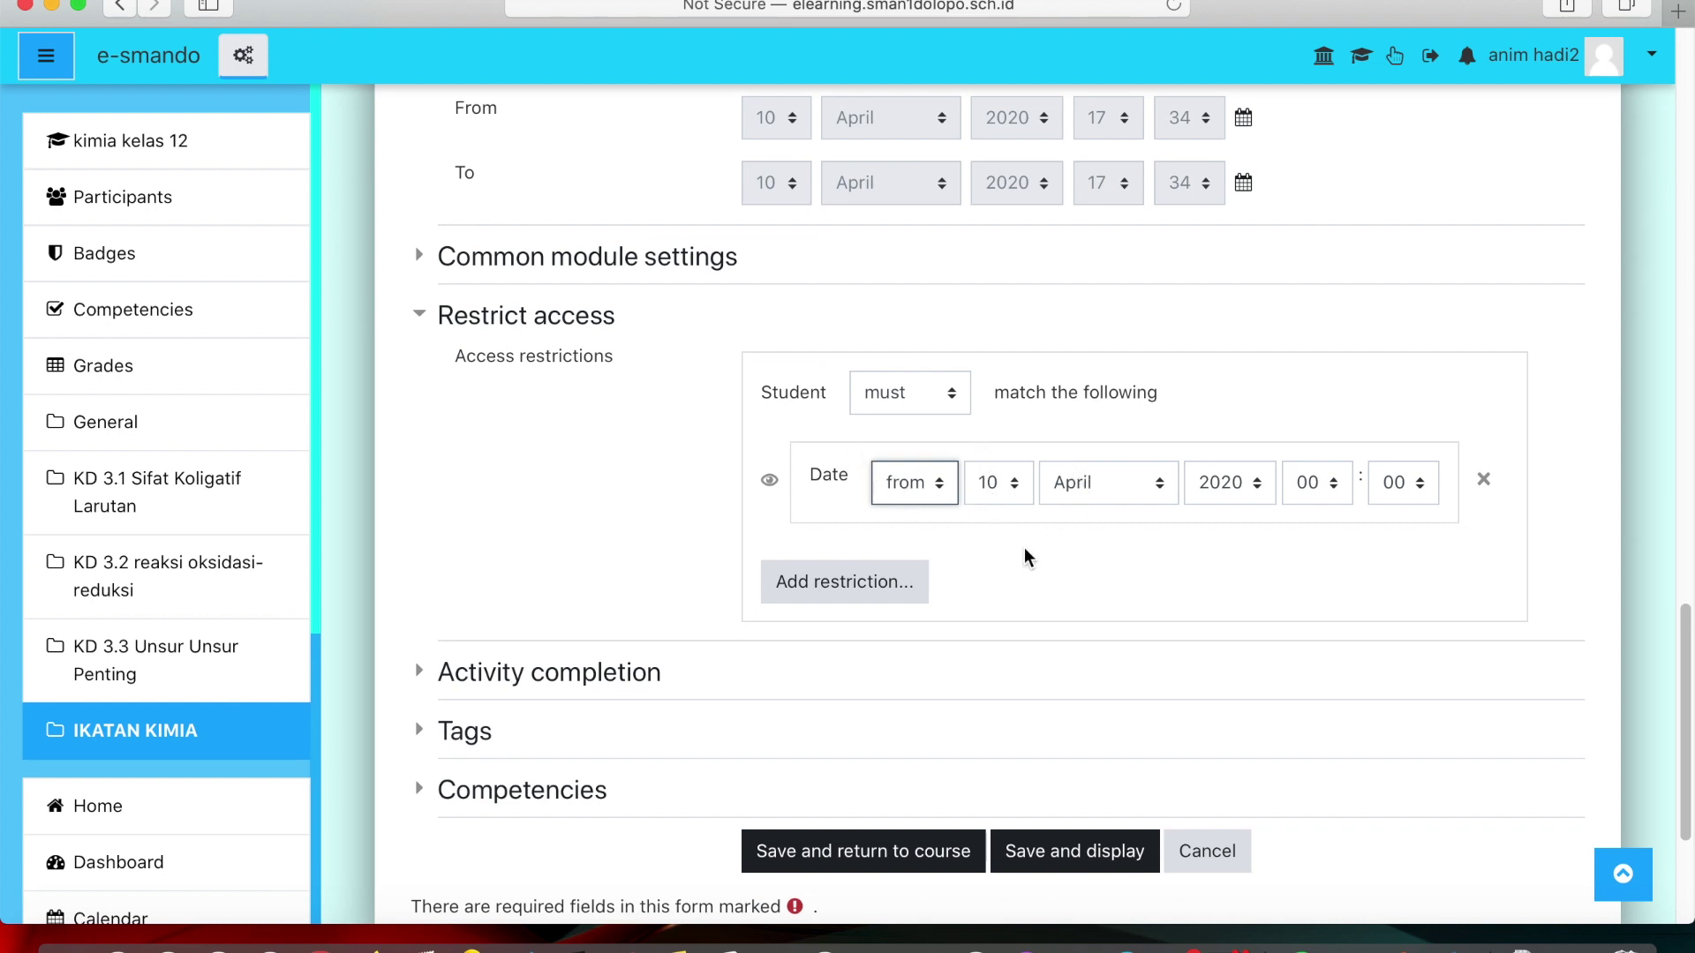
pyautogui.click(1256, 493)
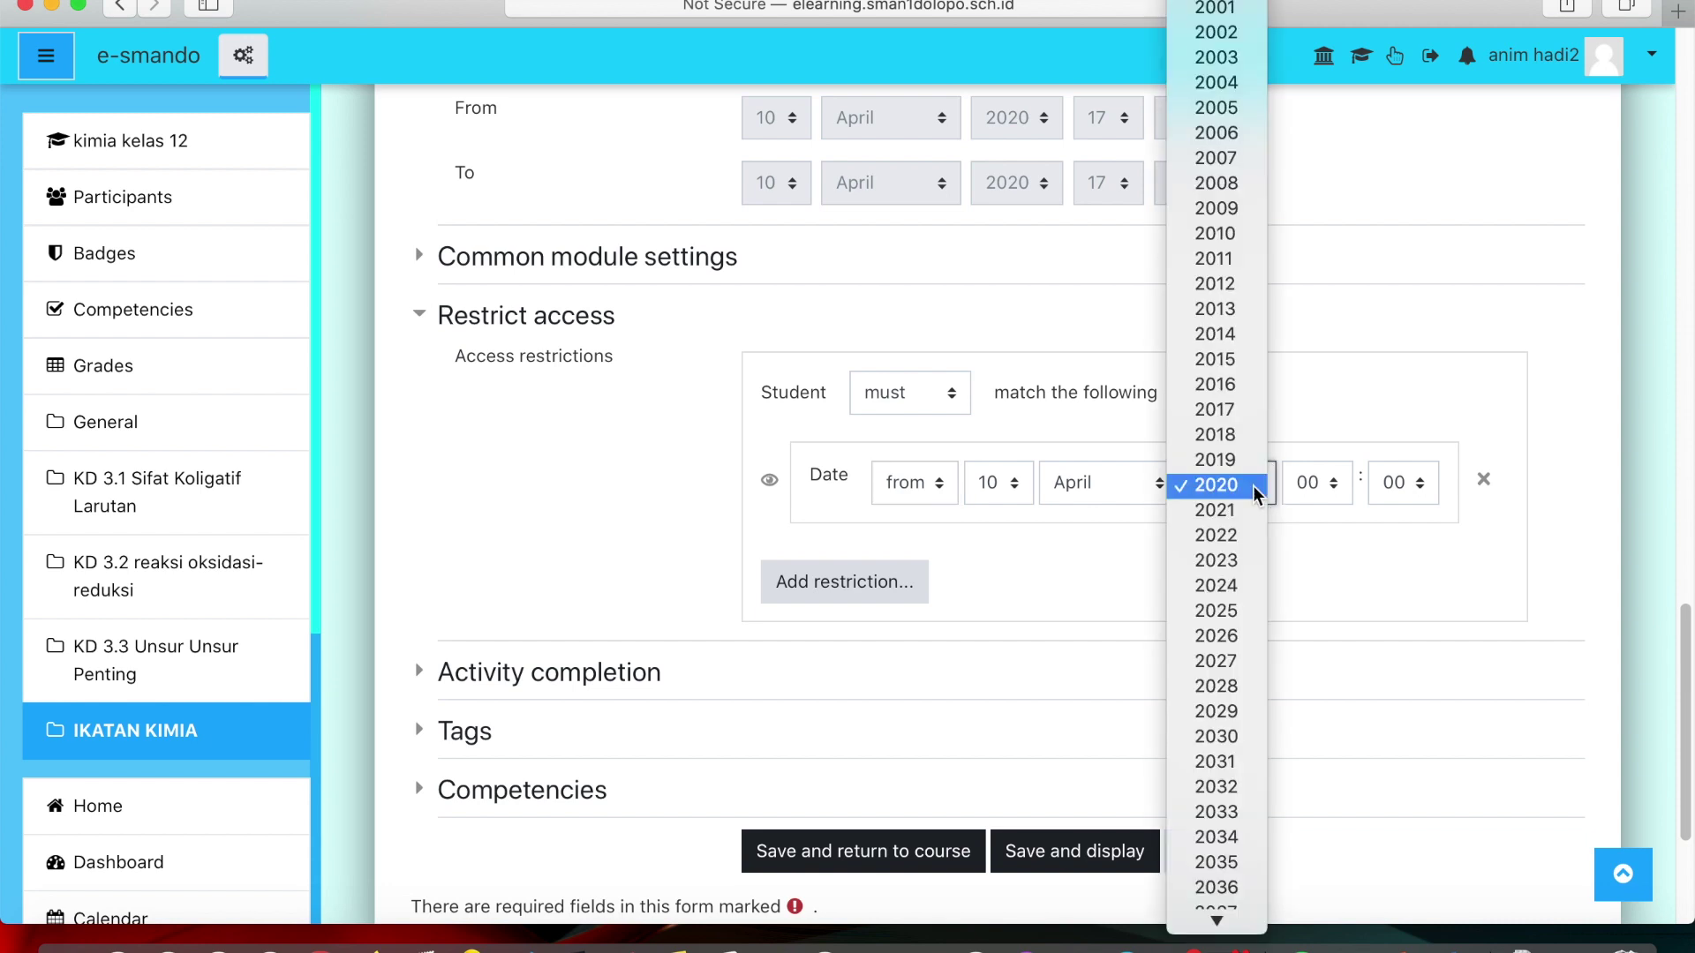
pyautogui.click(1231, 535)
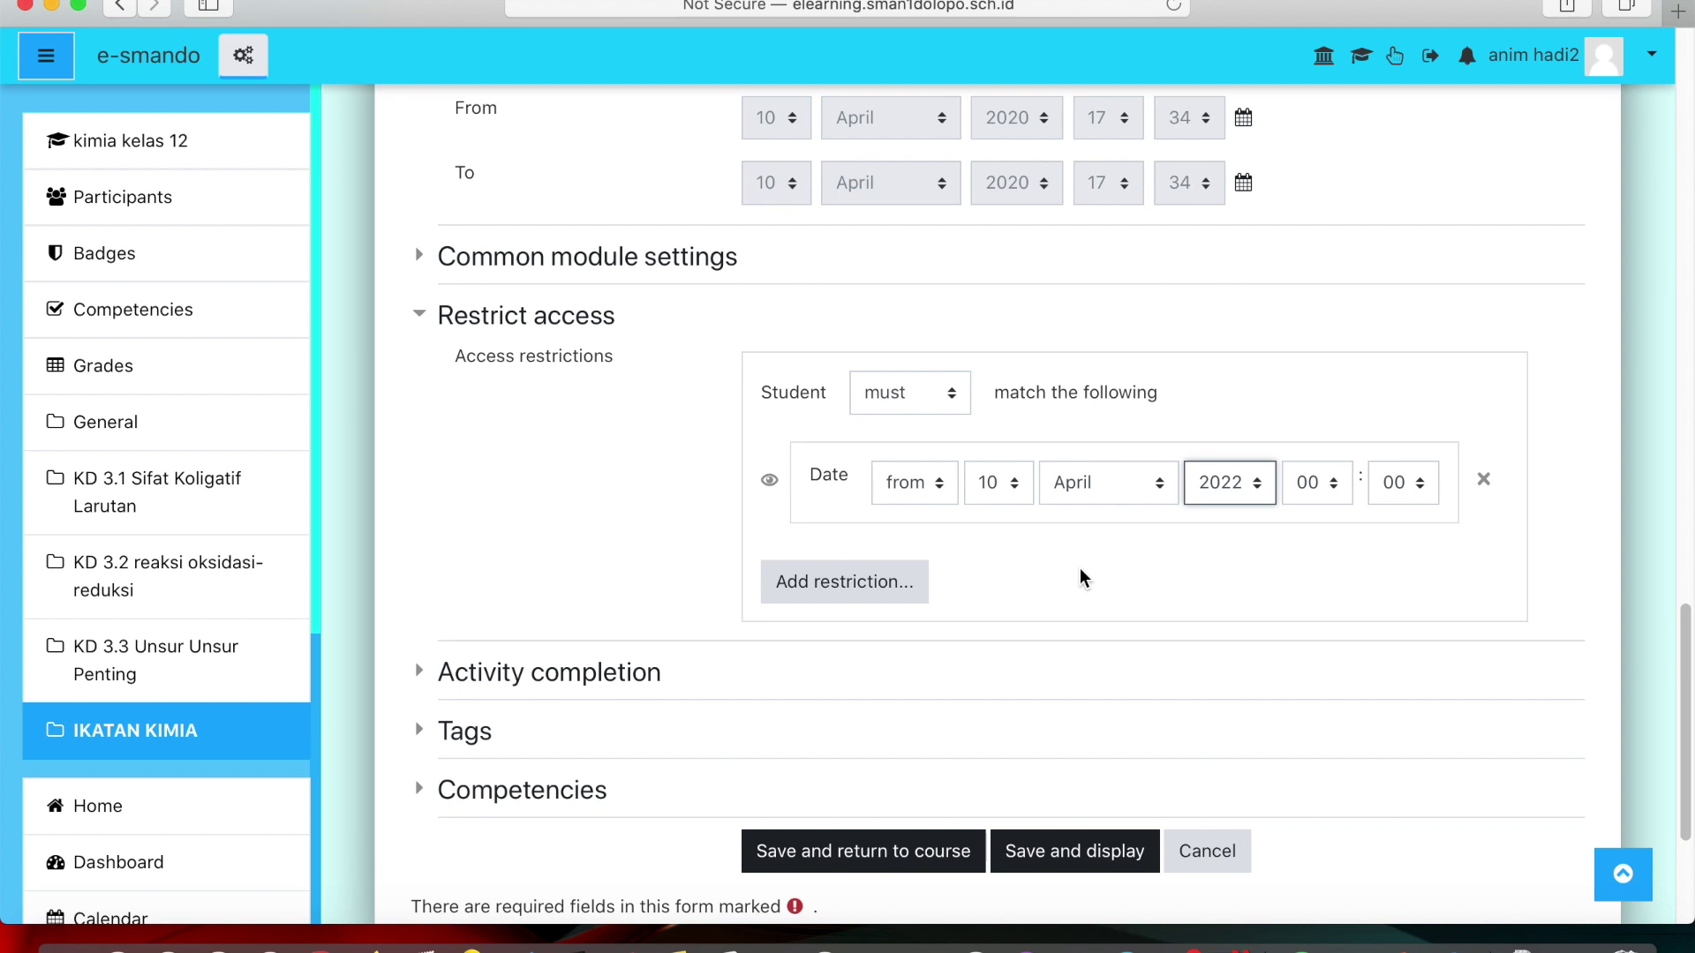
# Step: Save the glossary, return to the course and open KUNCI TTS 1 from the IKATAN KIMIA section
pyautogui.scroll(-2, 1081, 574)
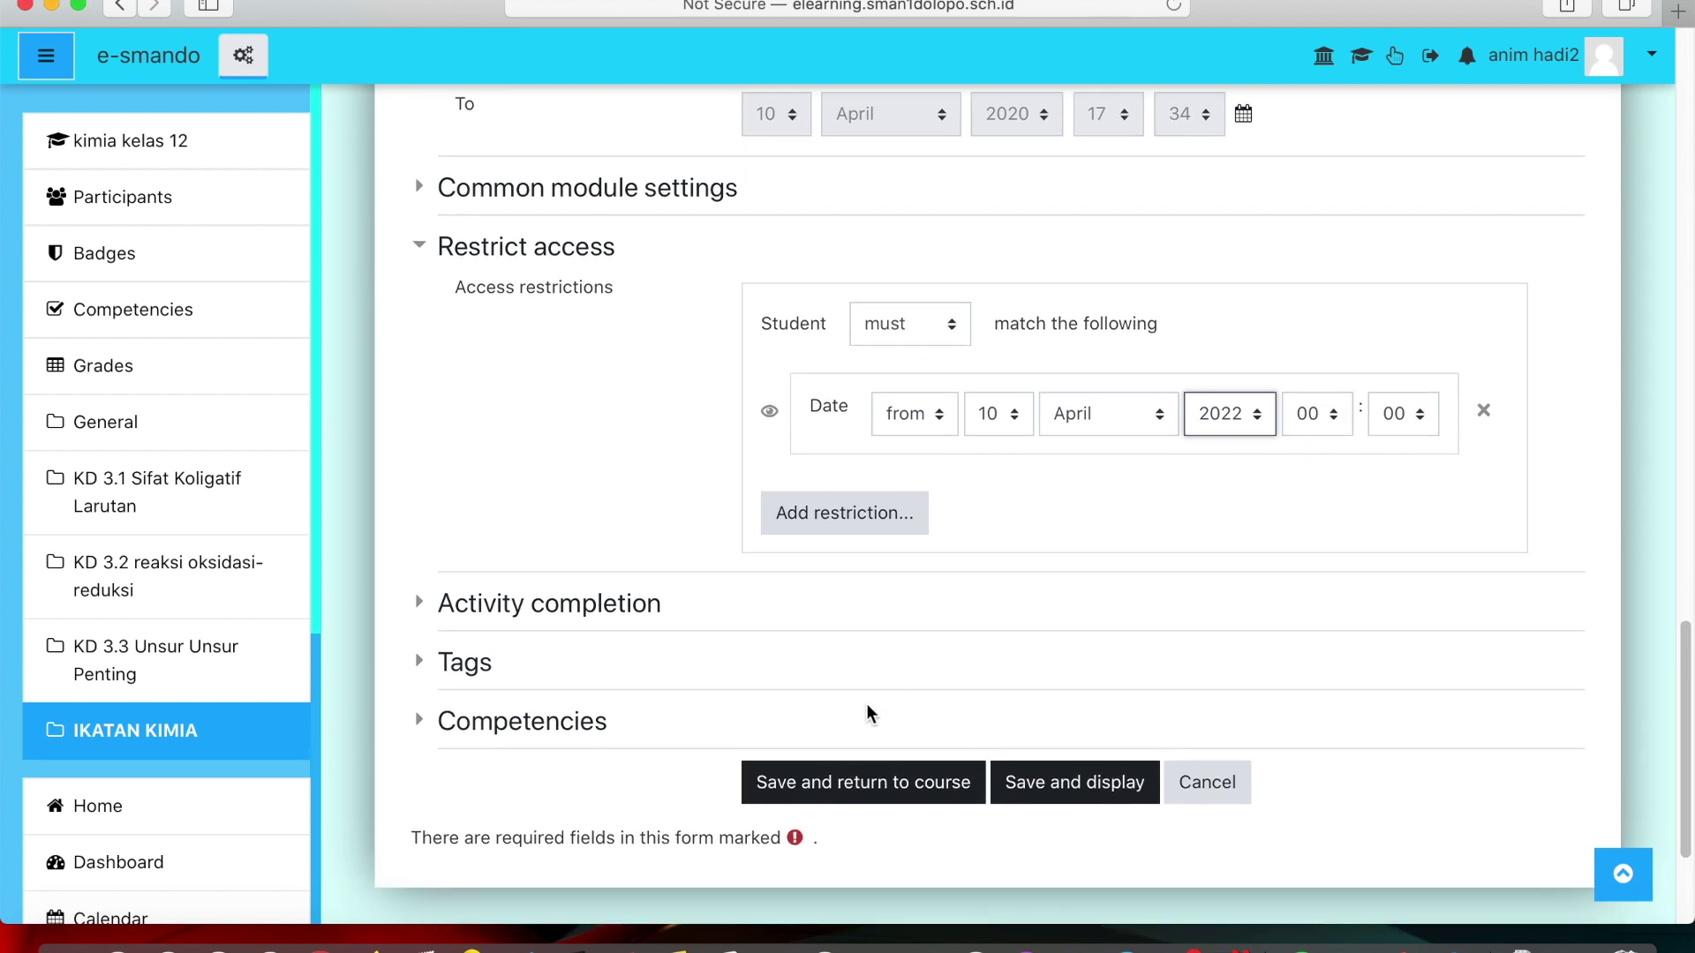
pyautogui.click(870, 791)
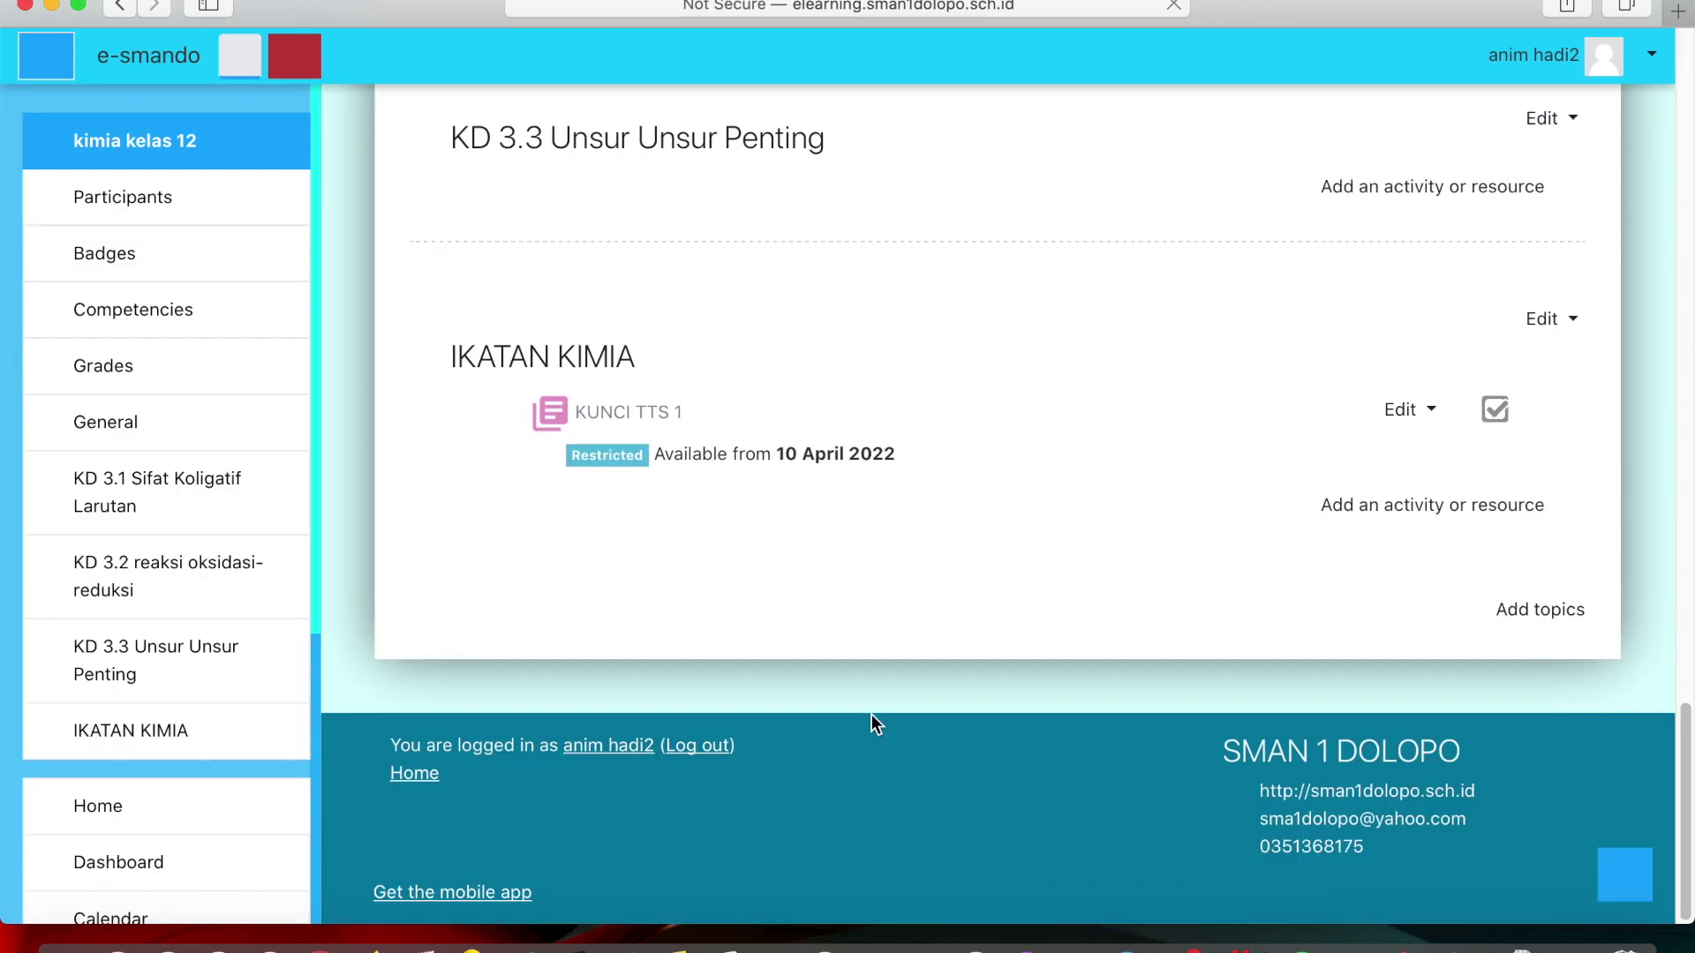
pyautogui.click(621, 415)
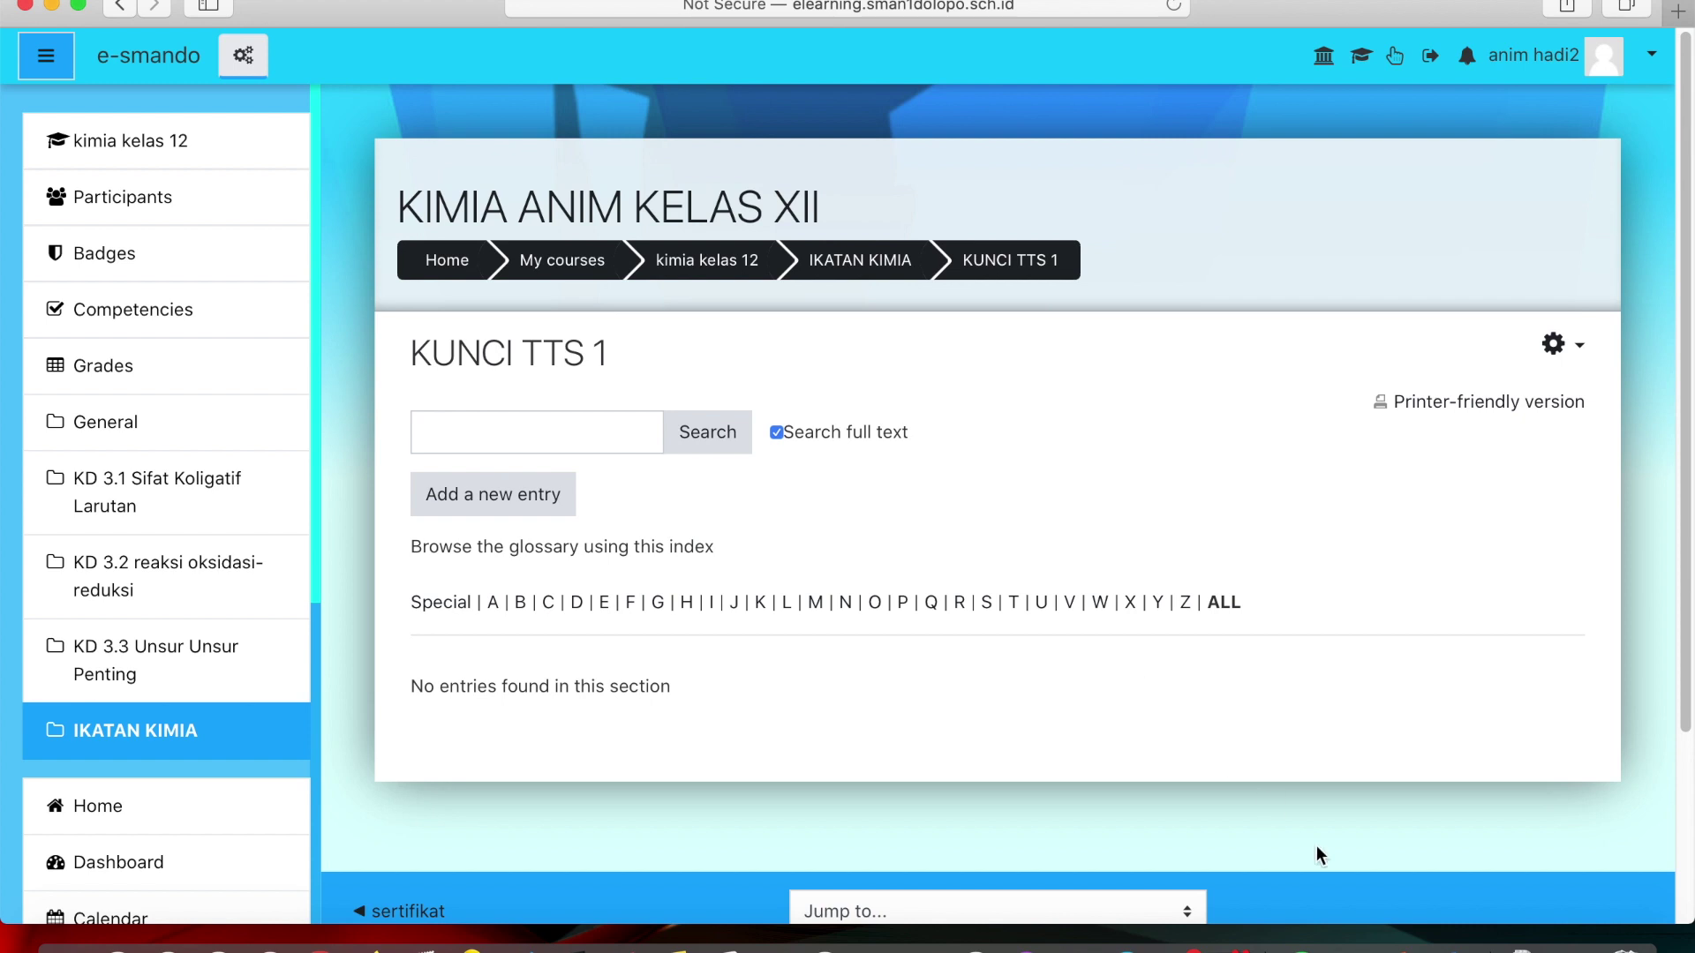
# Step: Switch to the Word document and copy Mendatar clue 1, "Atom bermuatan", together with its answer ION
pyautogui.click(1457, 943)
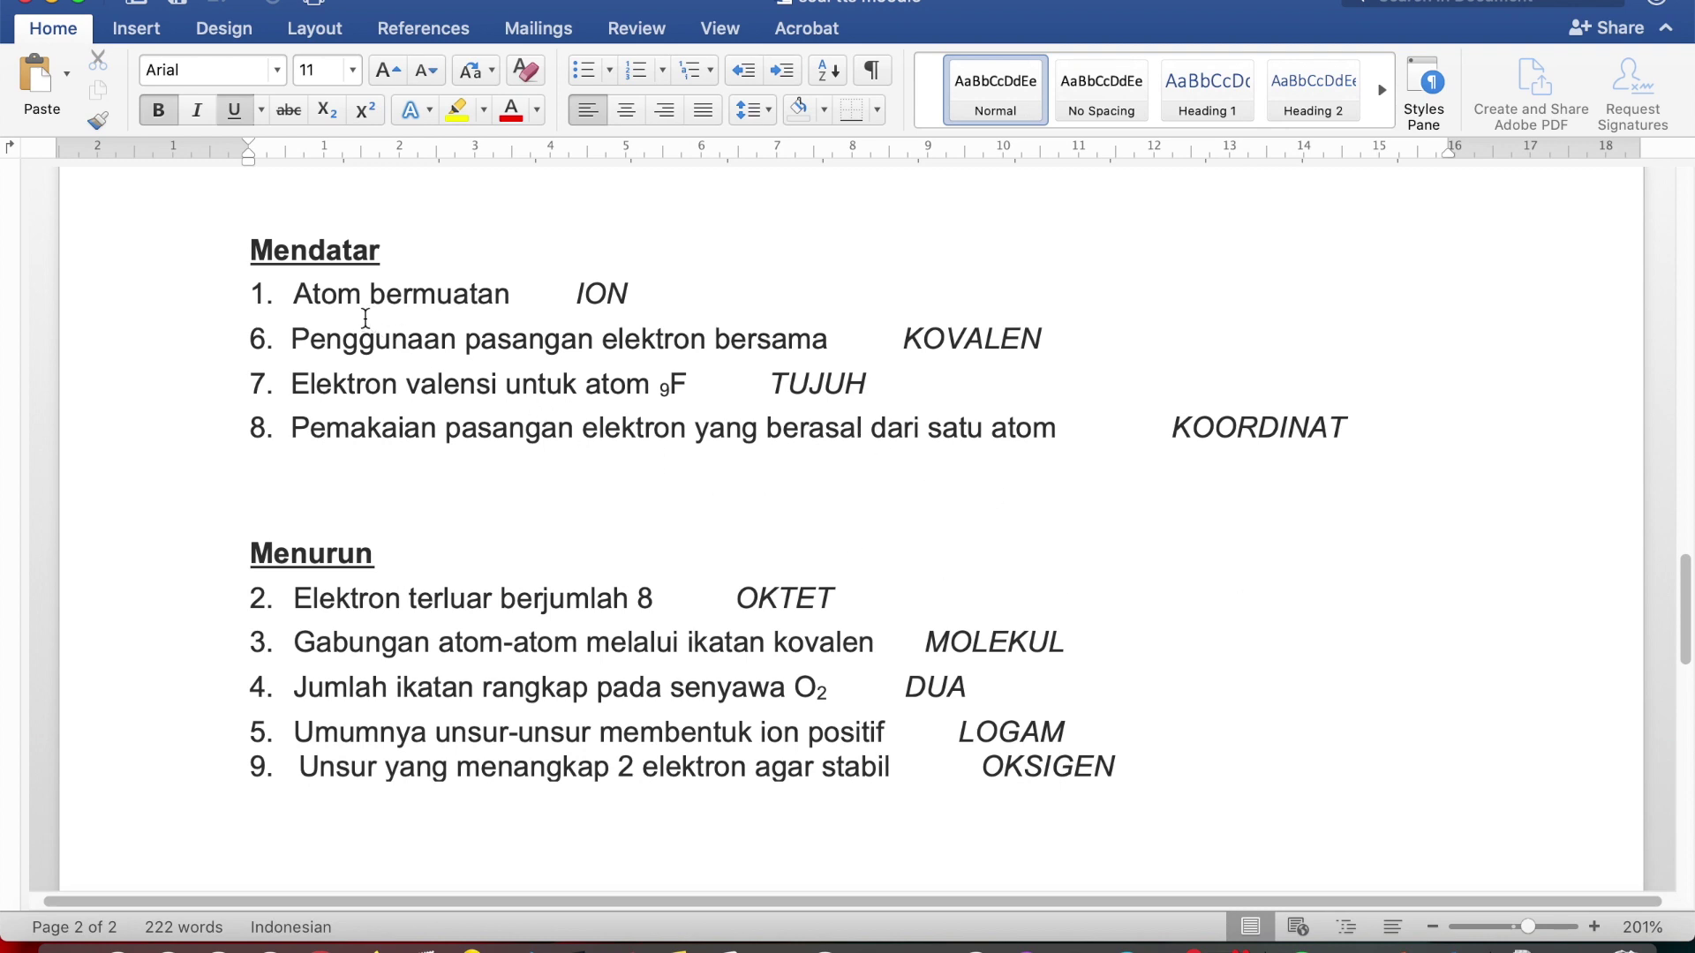
pyautogui.moveTo(367, 292); pyautogui.dragTo(632, 286)
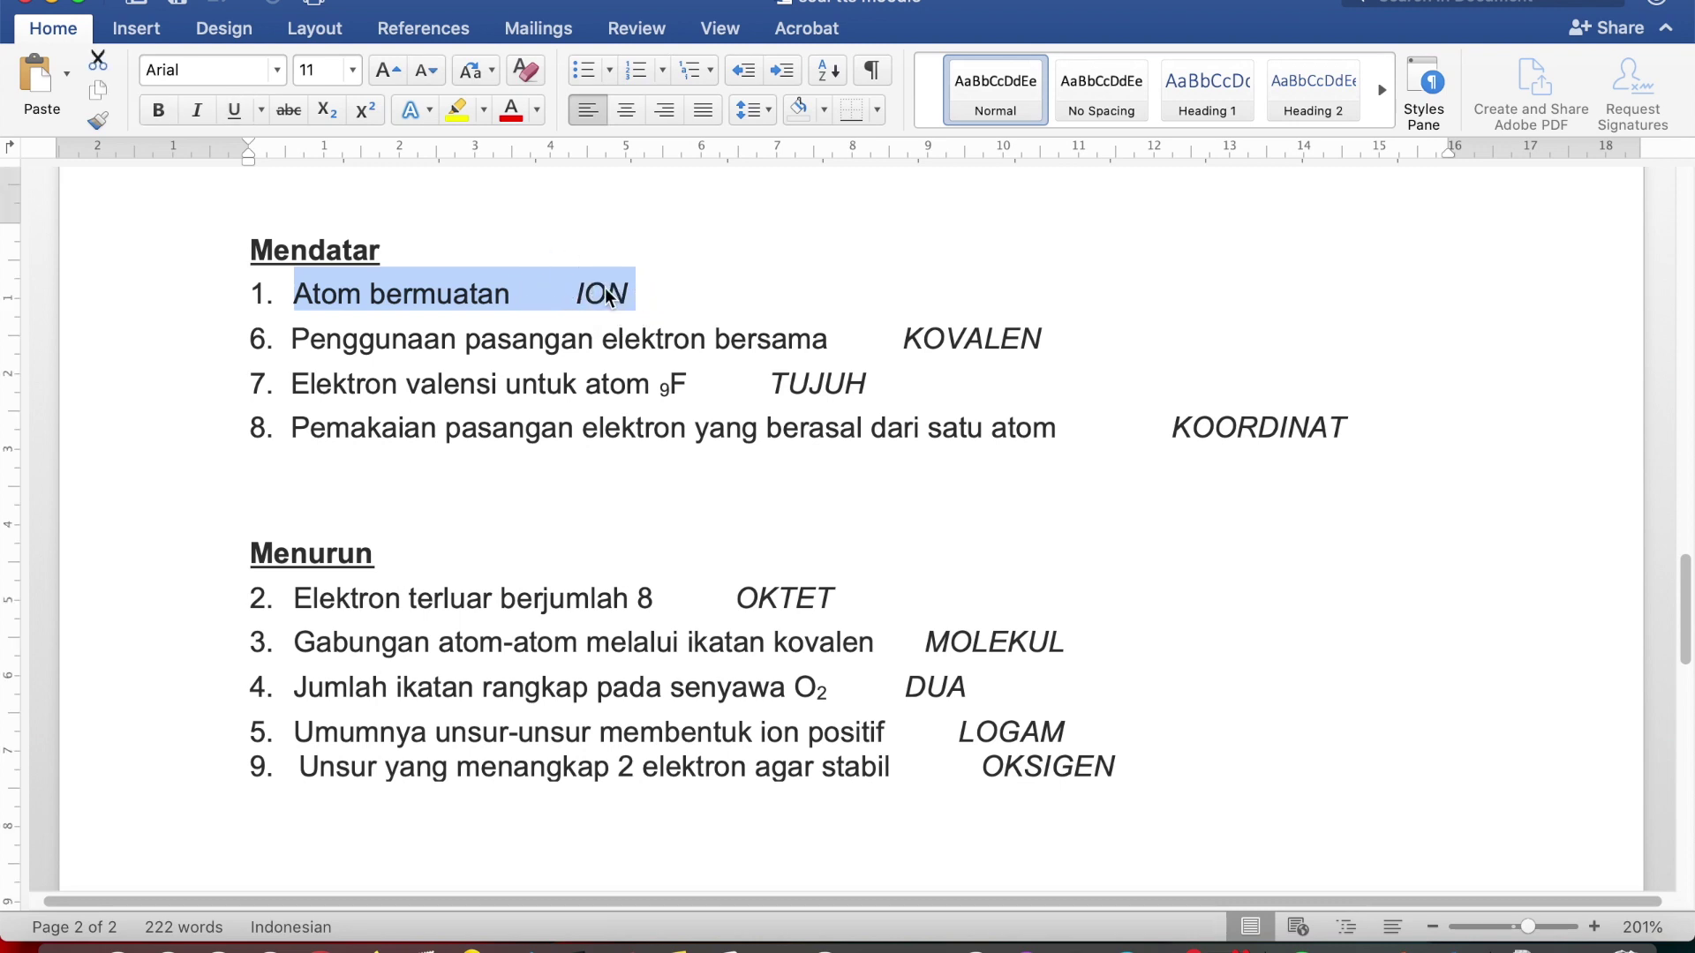
pyautogui.rightClick(611, 290)
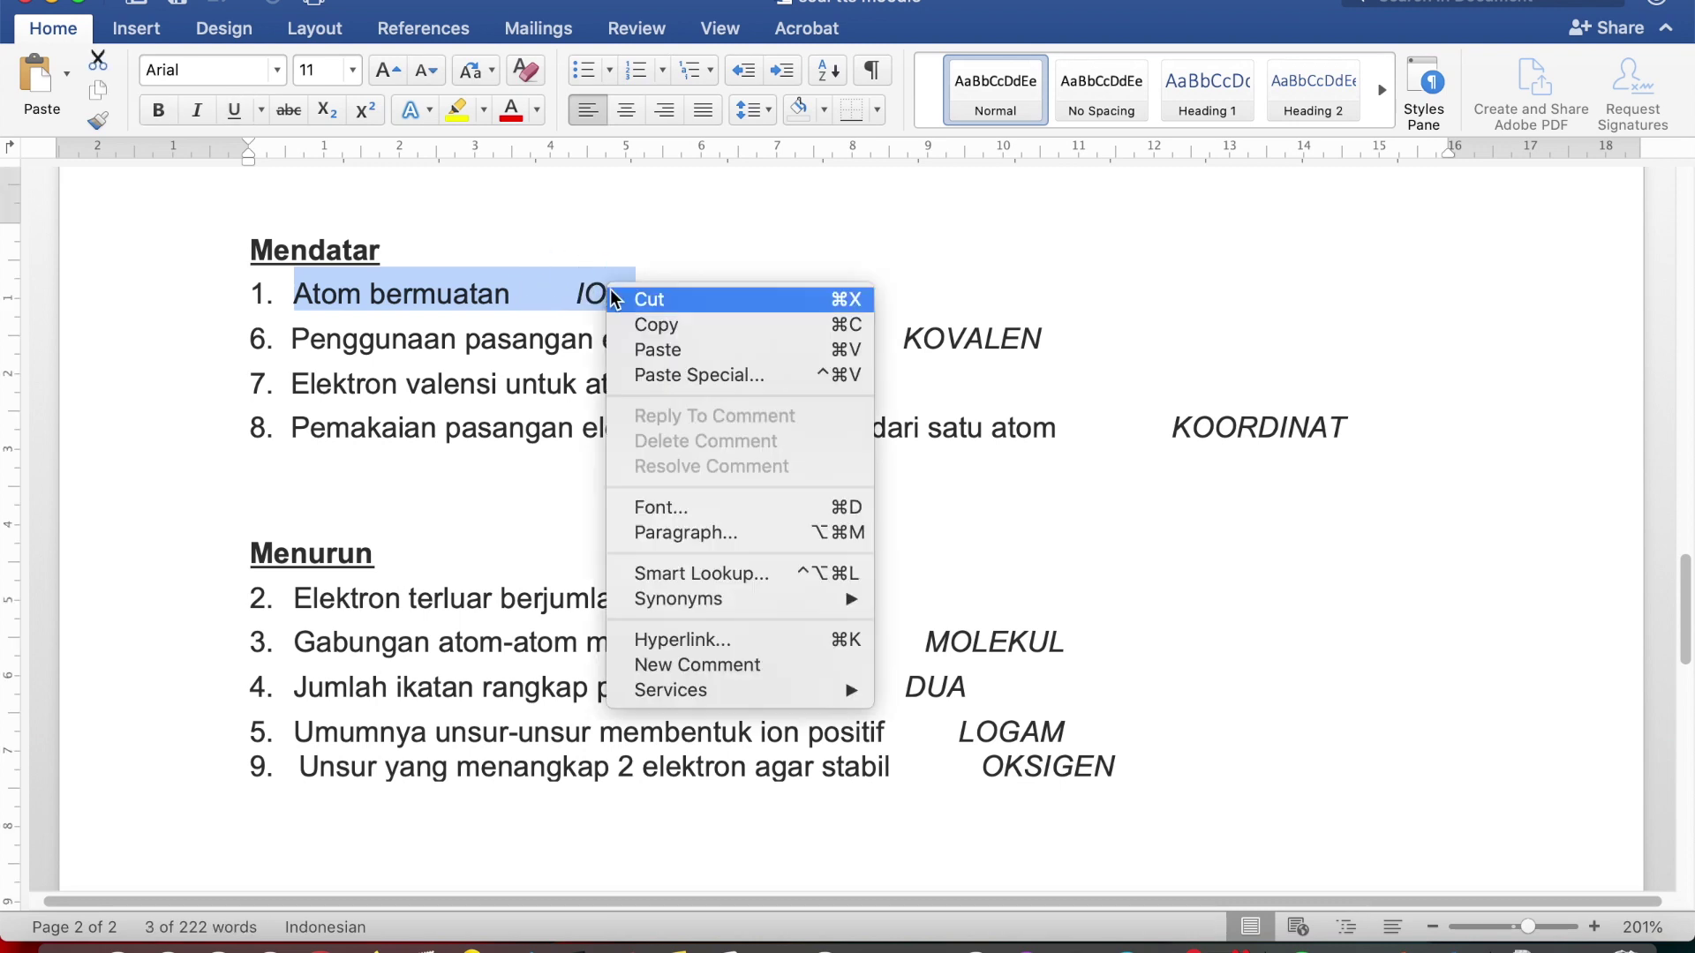
pyautogui.click(669, 325)
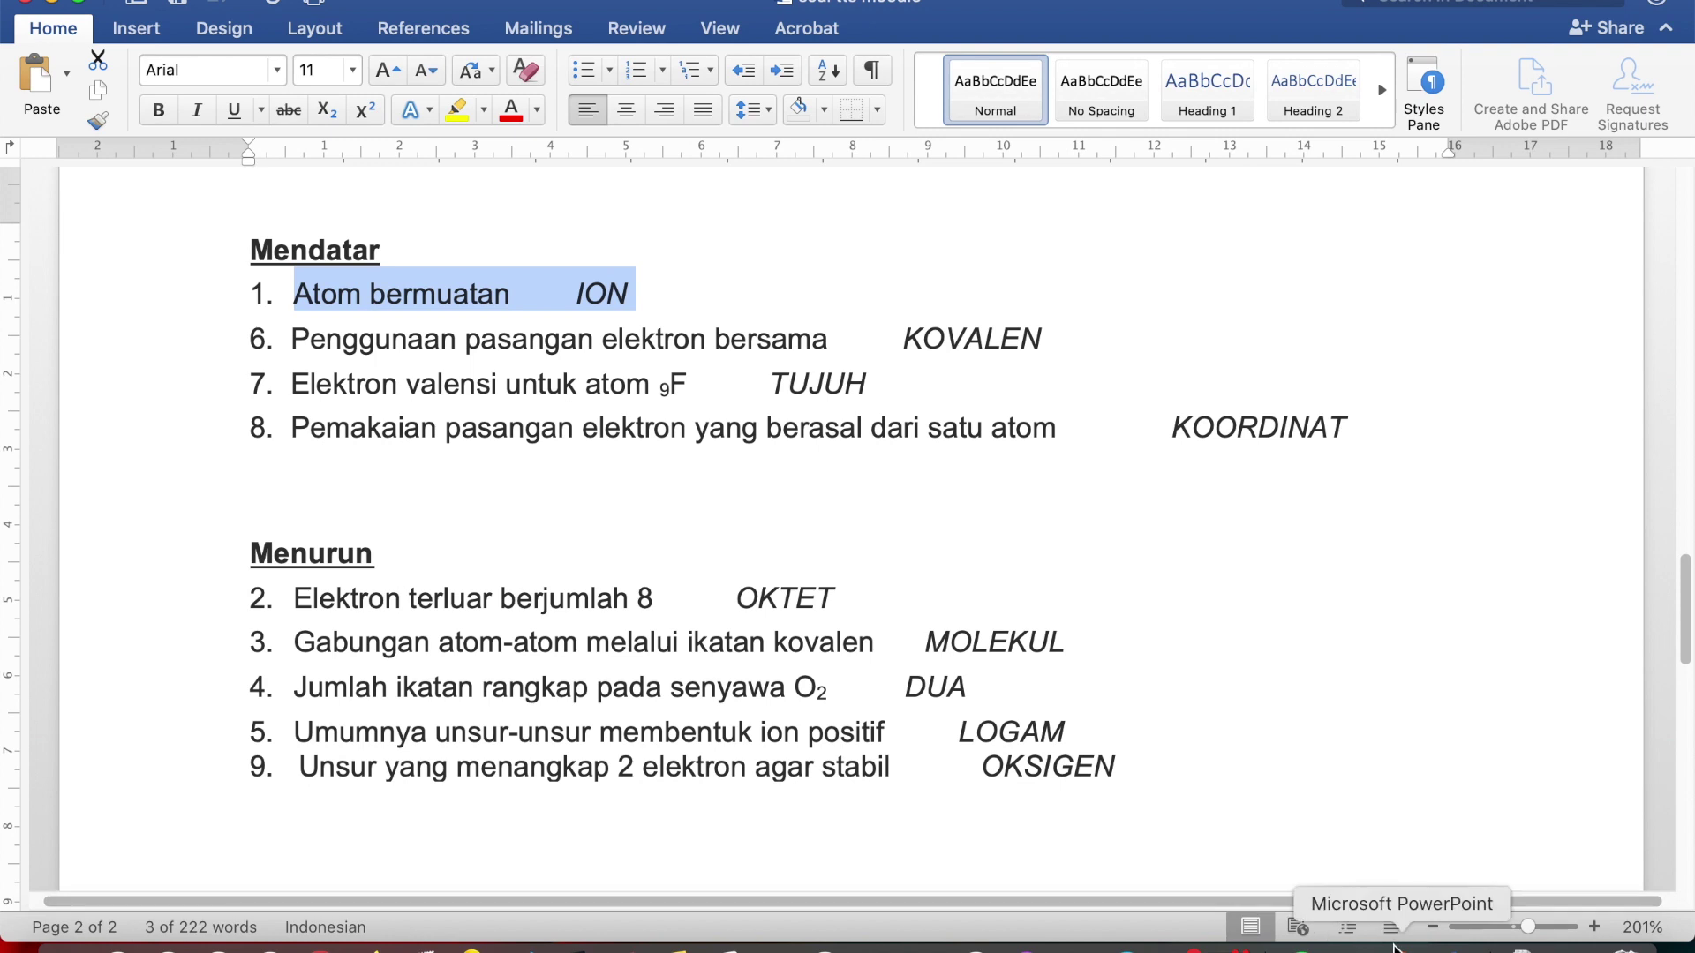
# Step: Switch back to the browser, start a new entry in KUNCI TTS 1 and paste the copied clue and answer as its definition
pyautogui.click(270, 946)
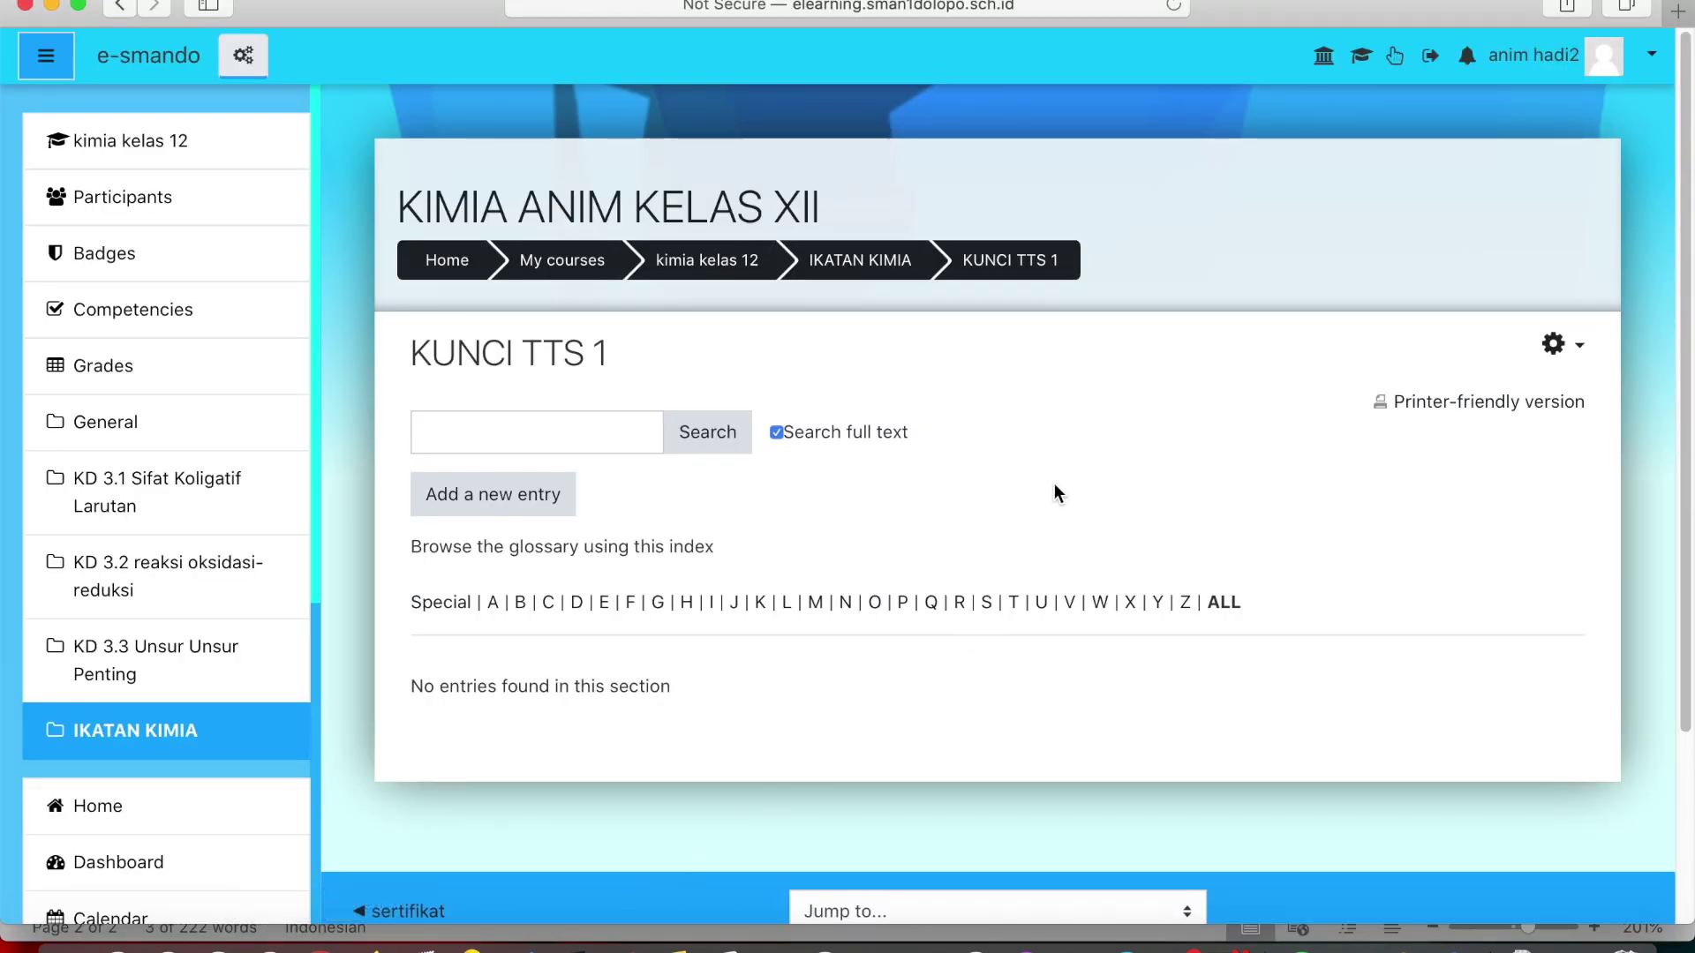
pyautogui.click(870, 263)
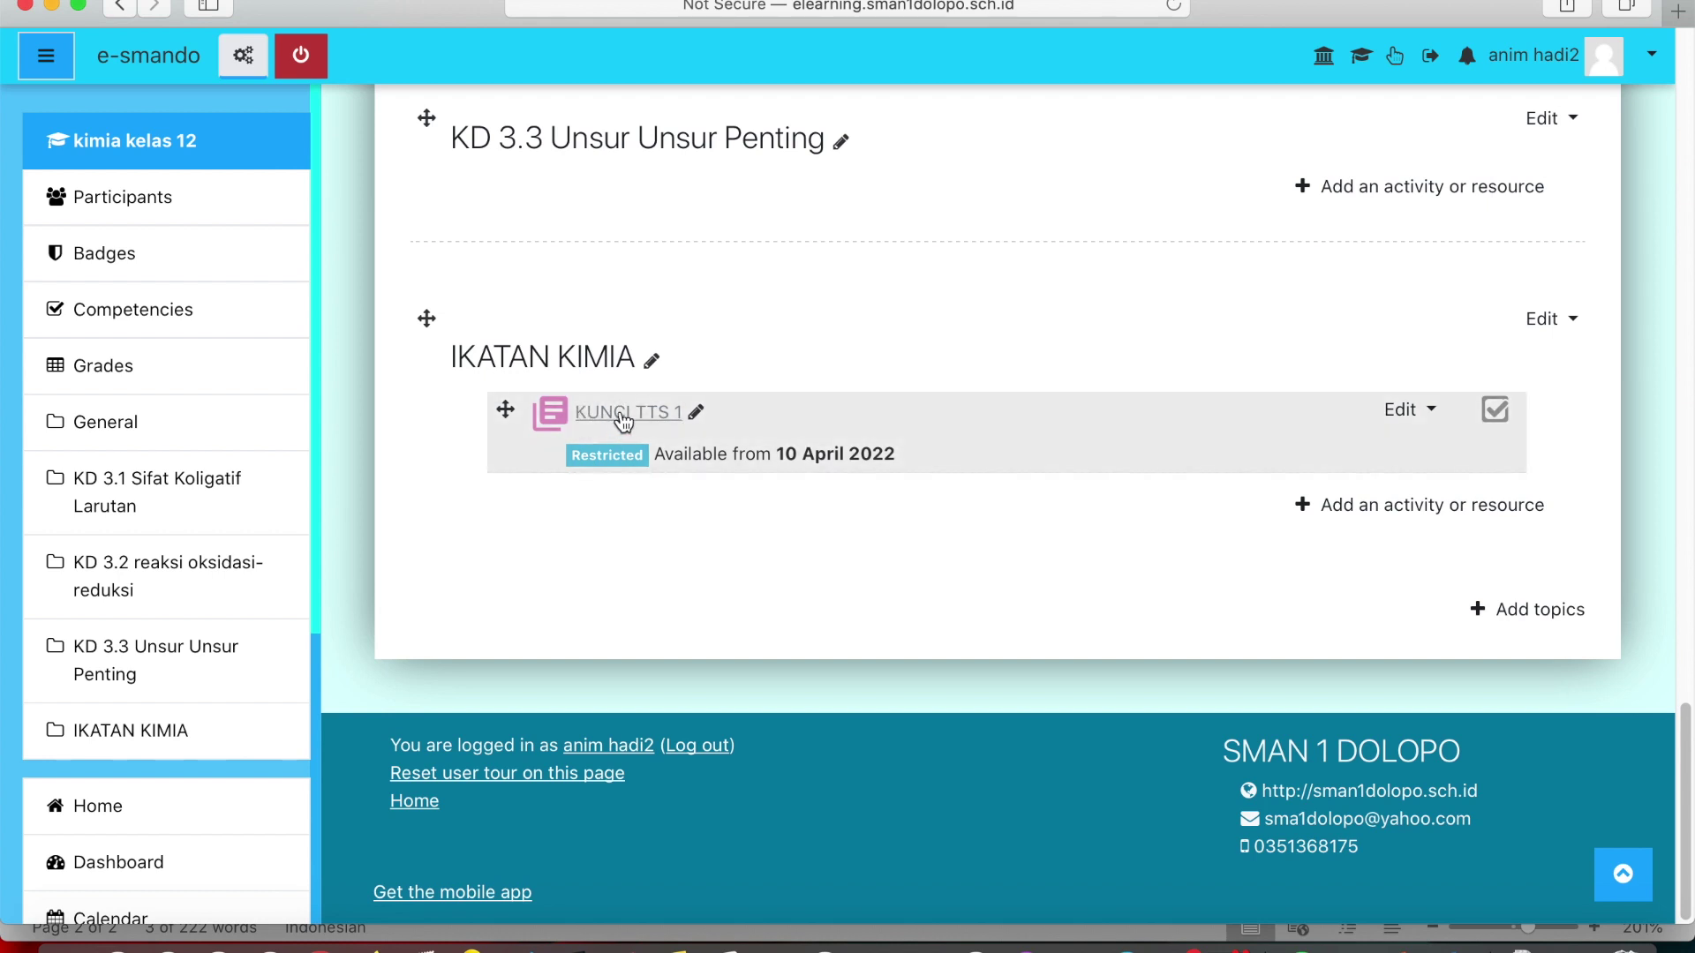
pyautogui.click(622, 415)
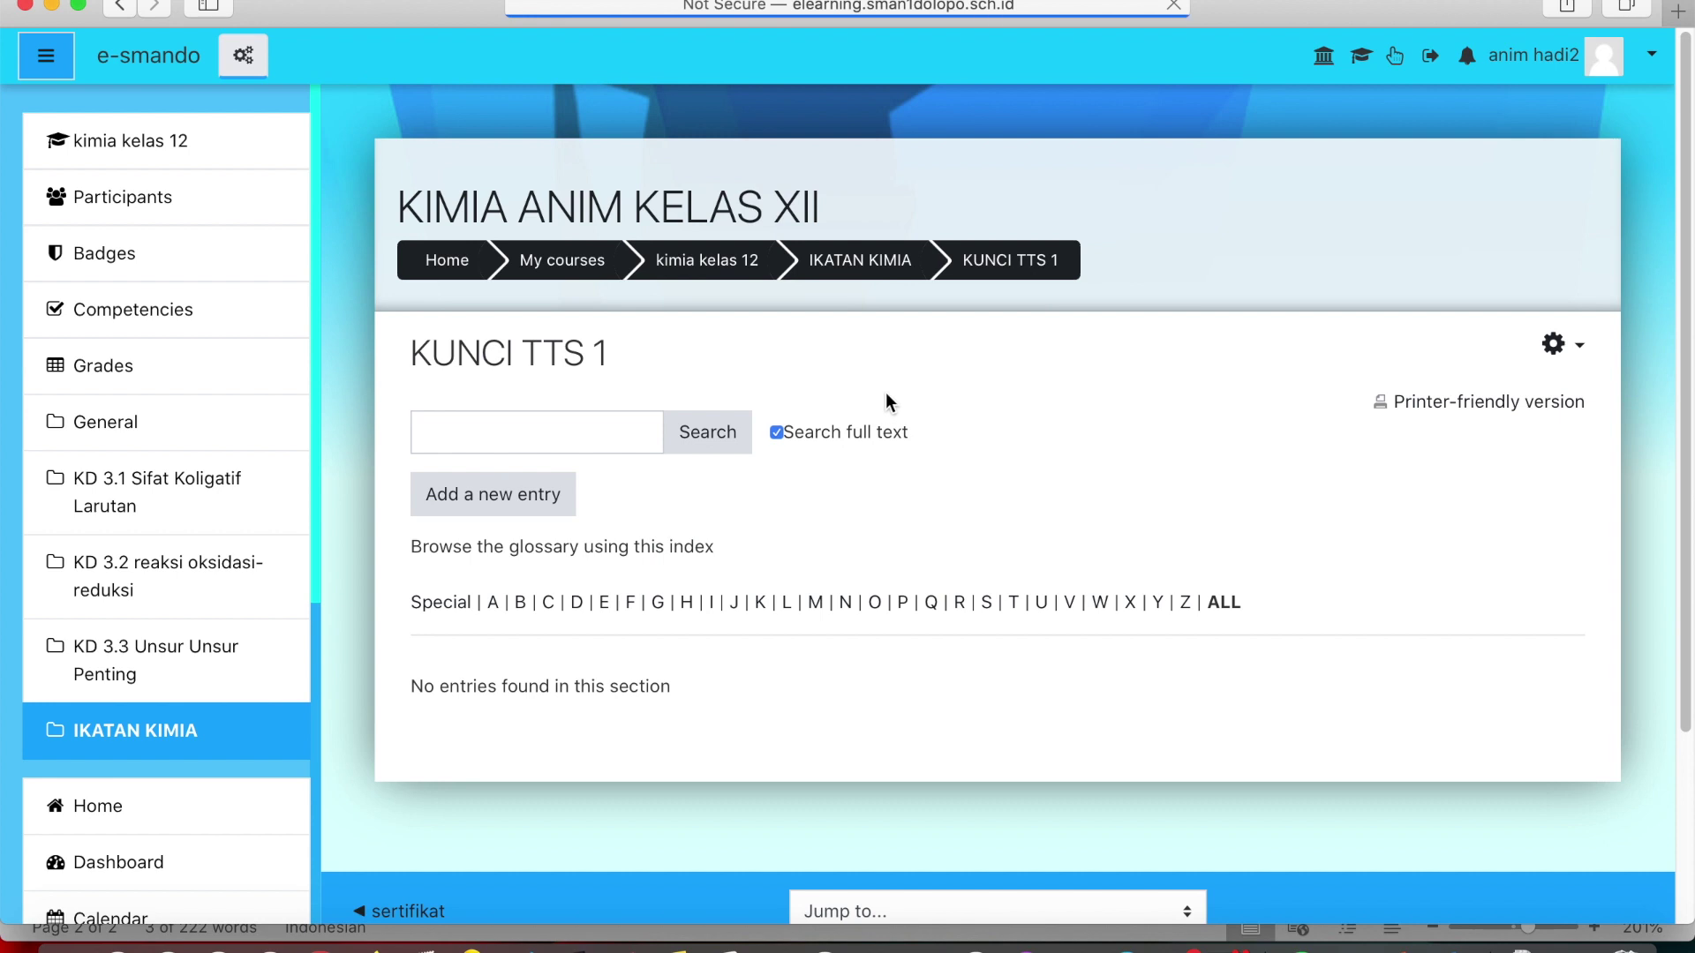
pyautogui.click(500, 503)
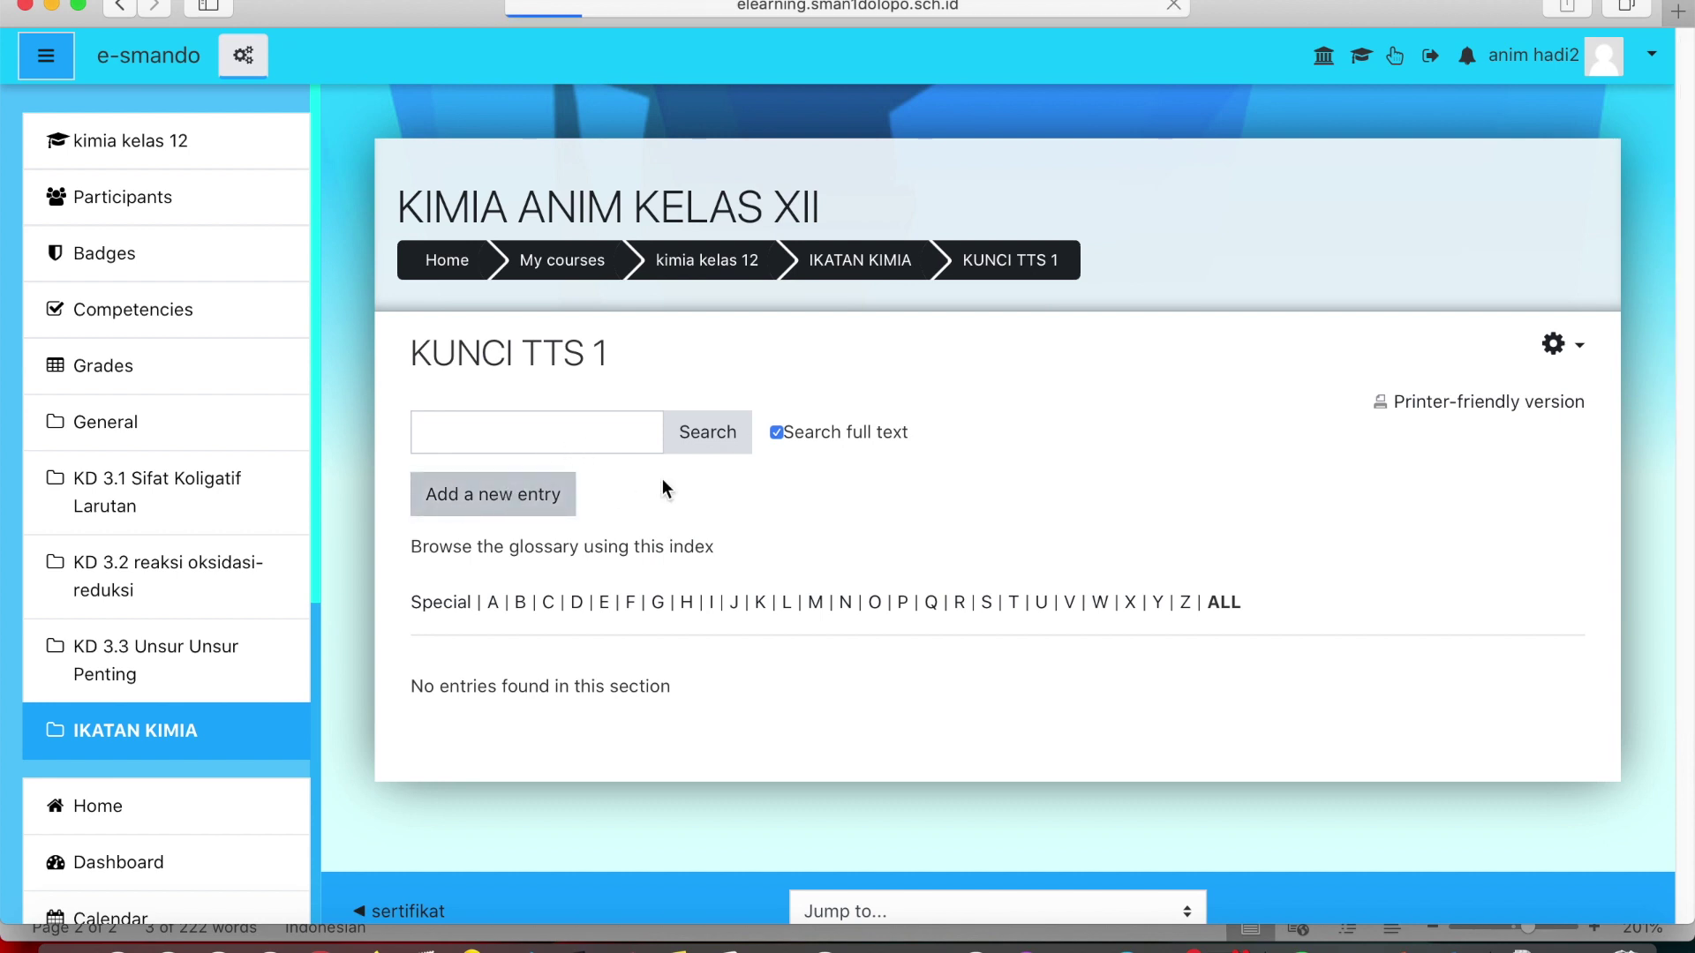
pyautogui.click(821, 618)
pyautogui.press('super+v')
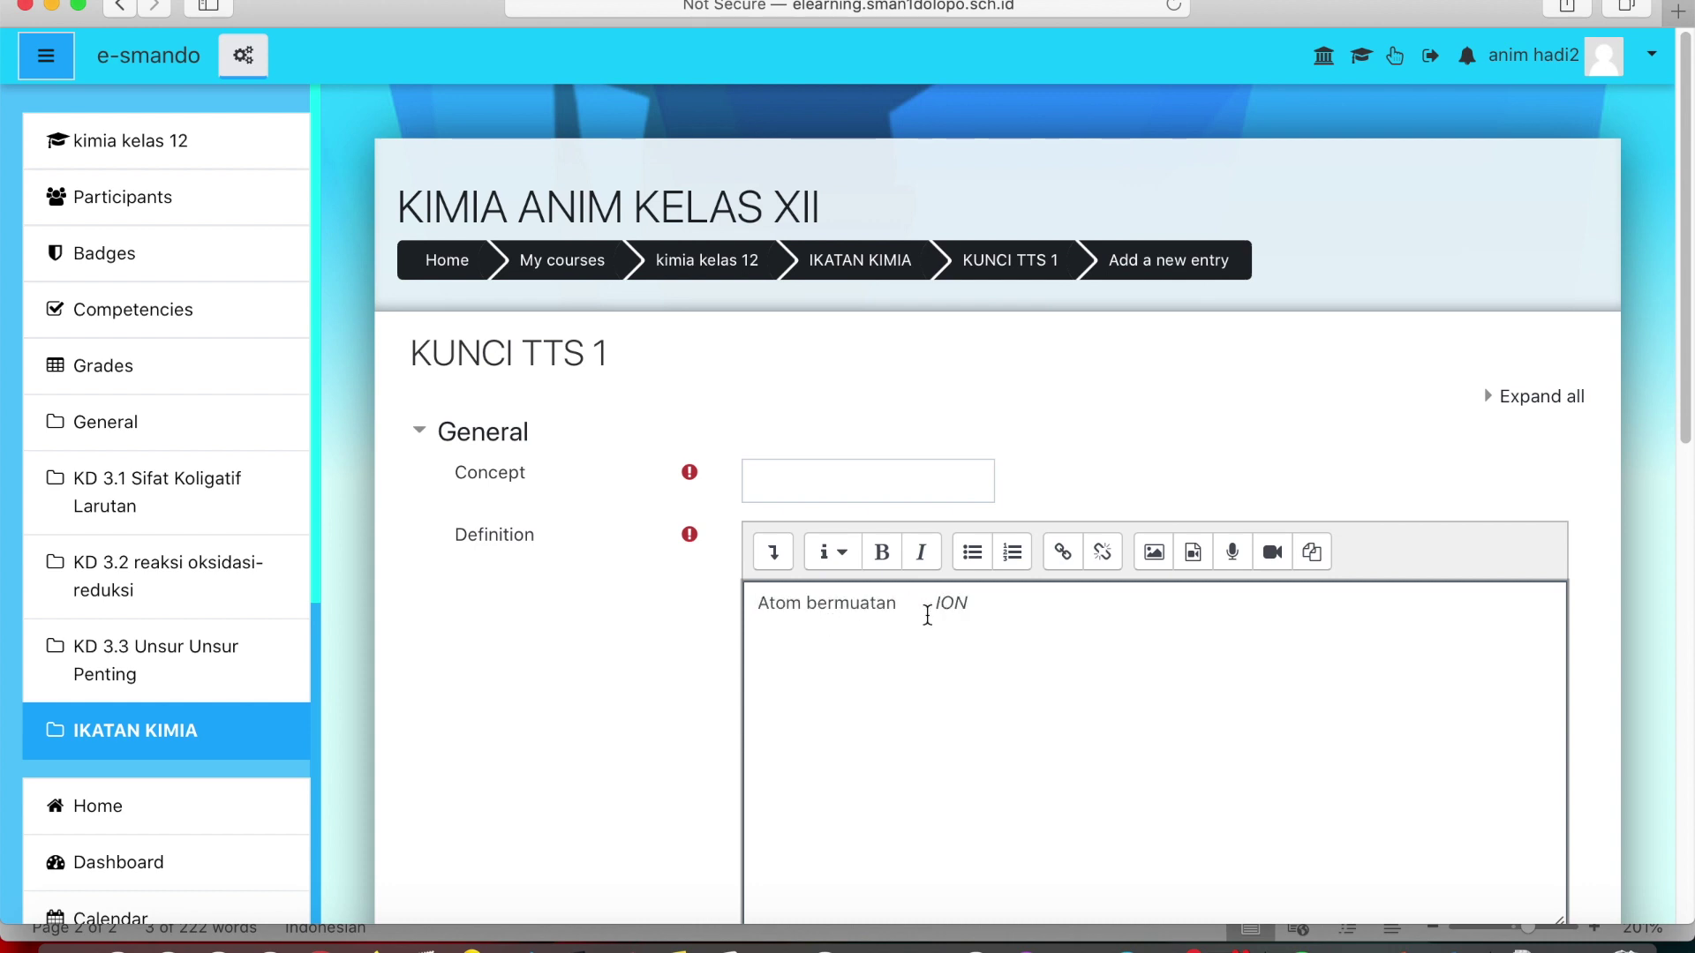
# Step: Move the word ION from the definition into the Concept field and save the entry
pyautogui.moveTo(931, 608)
pyautogui.mouseDown()
pyautogui.moveTo(1010, 606)
pyautogui.moveTo(959, 623)
pyautogui.moveTo(936, 601)
pyautogui.moveTo(987, 600)
pyautogui.moveTo(964, 607)
pyautogui.mouseUp()
pyautogui.click(934, 600)
pyautogui.rightClick(954, 606)
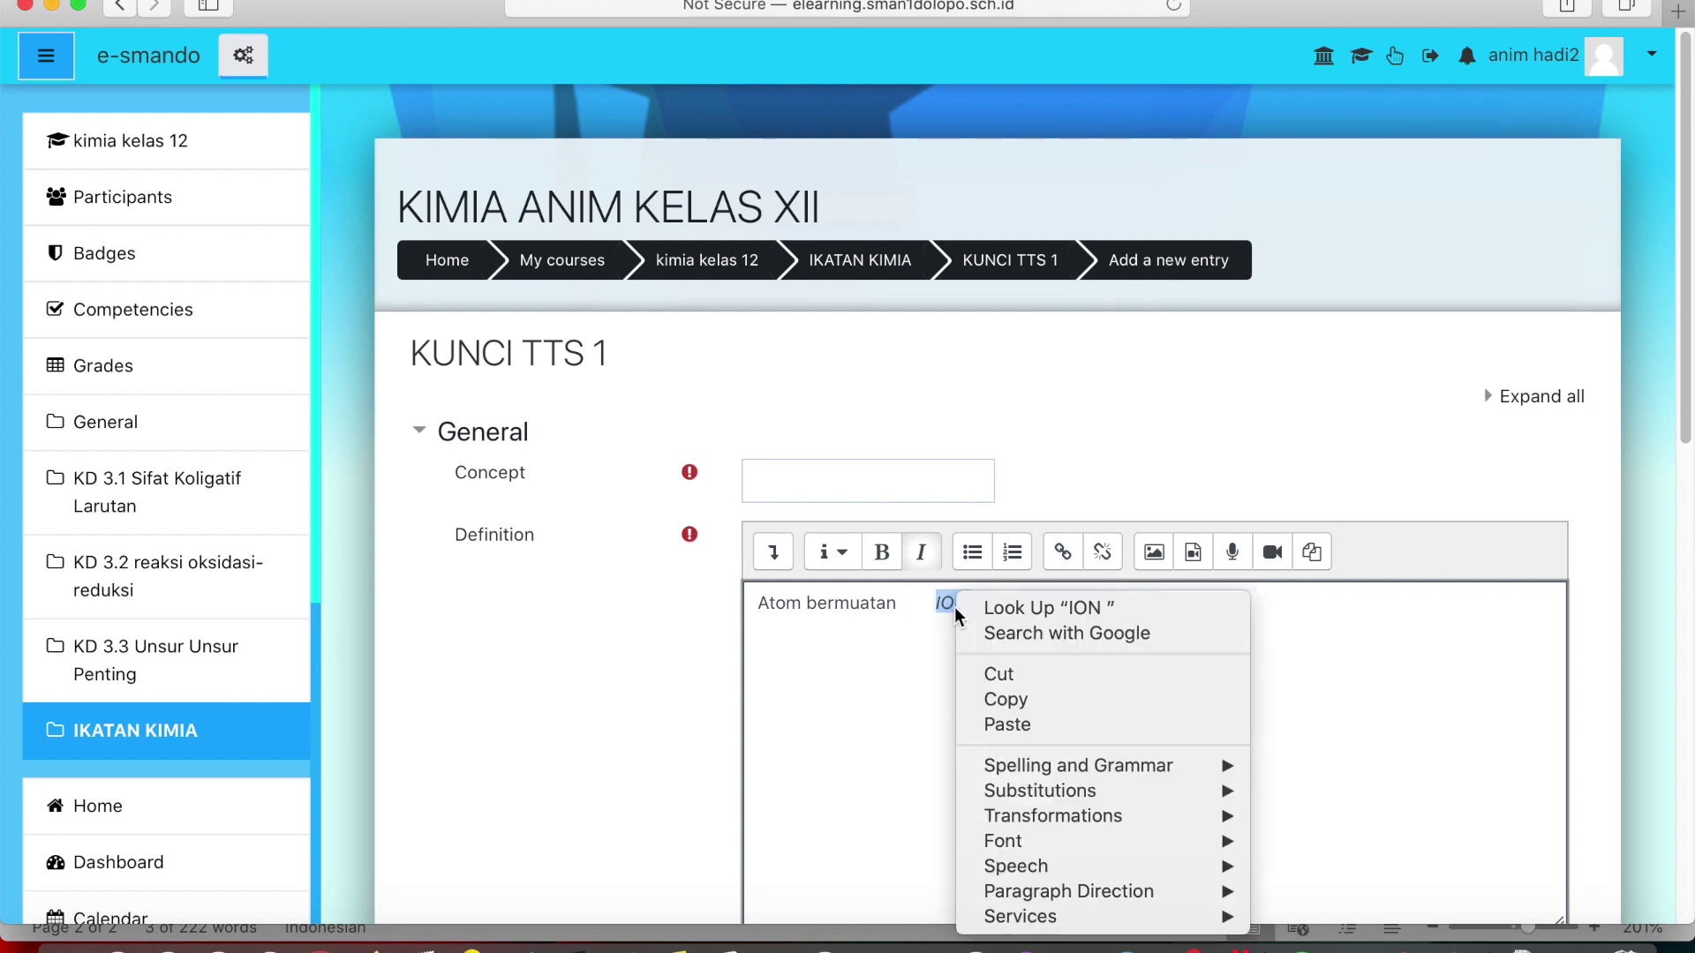
pyautogui.click(1006, 675)
pyautogui.click(758, 490)
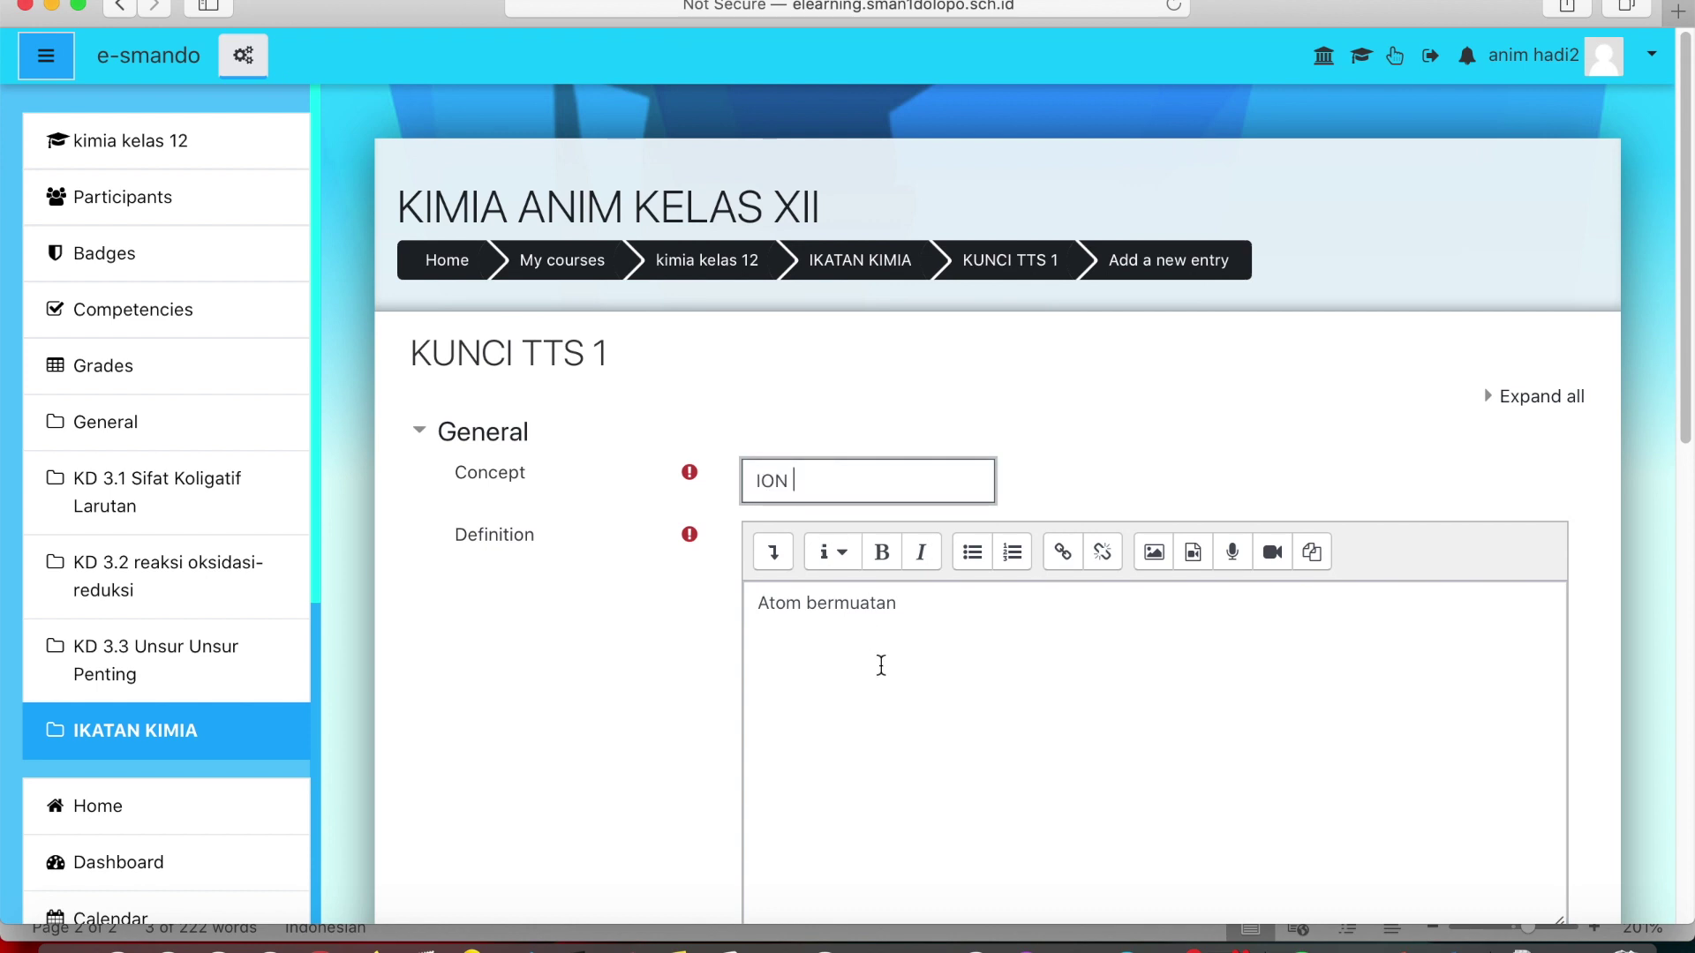
pyautogui.scroll(-10, 881, 665)
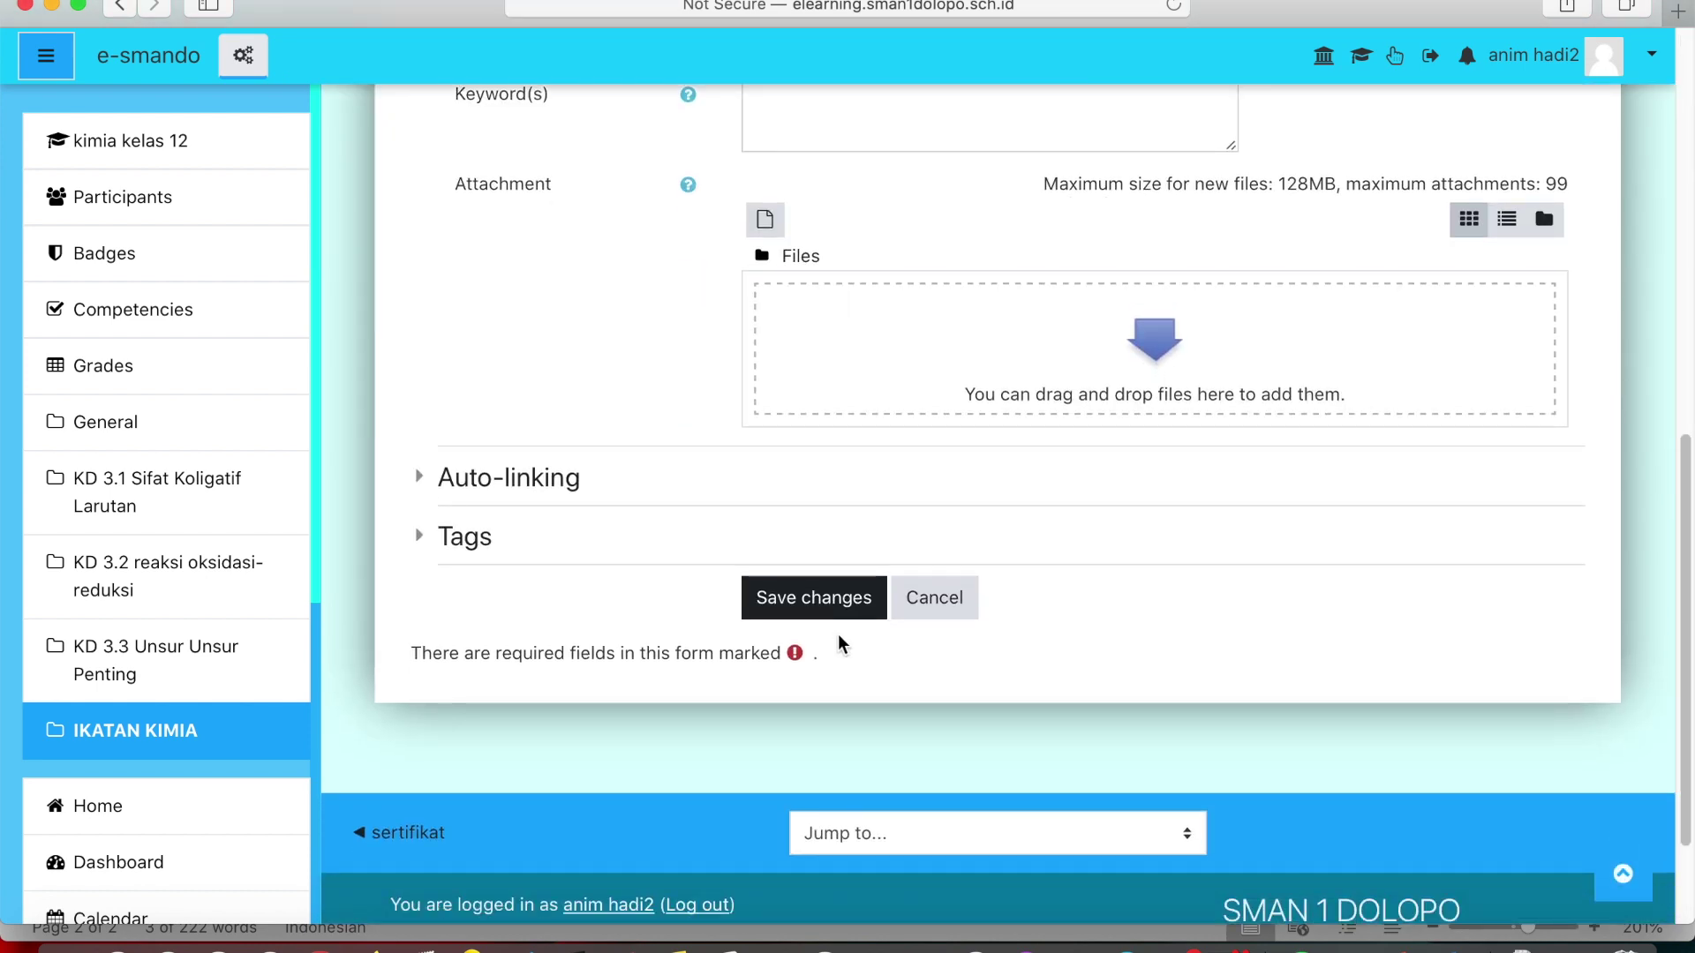
pyautogui.click(821, 598)
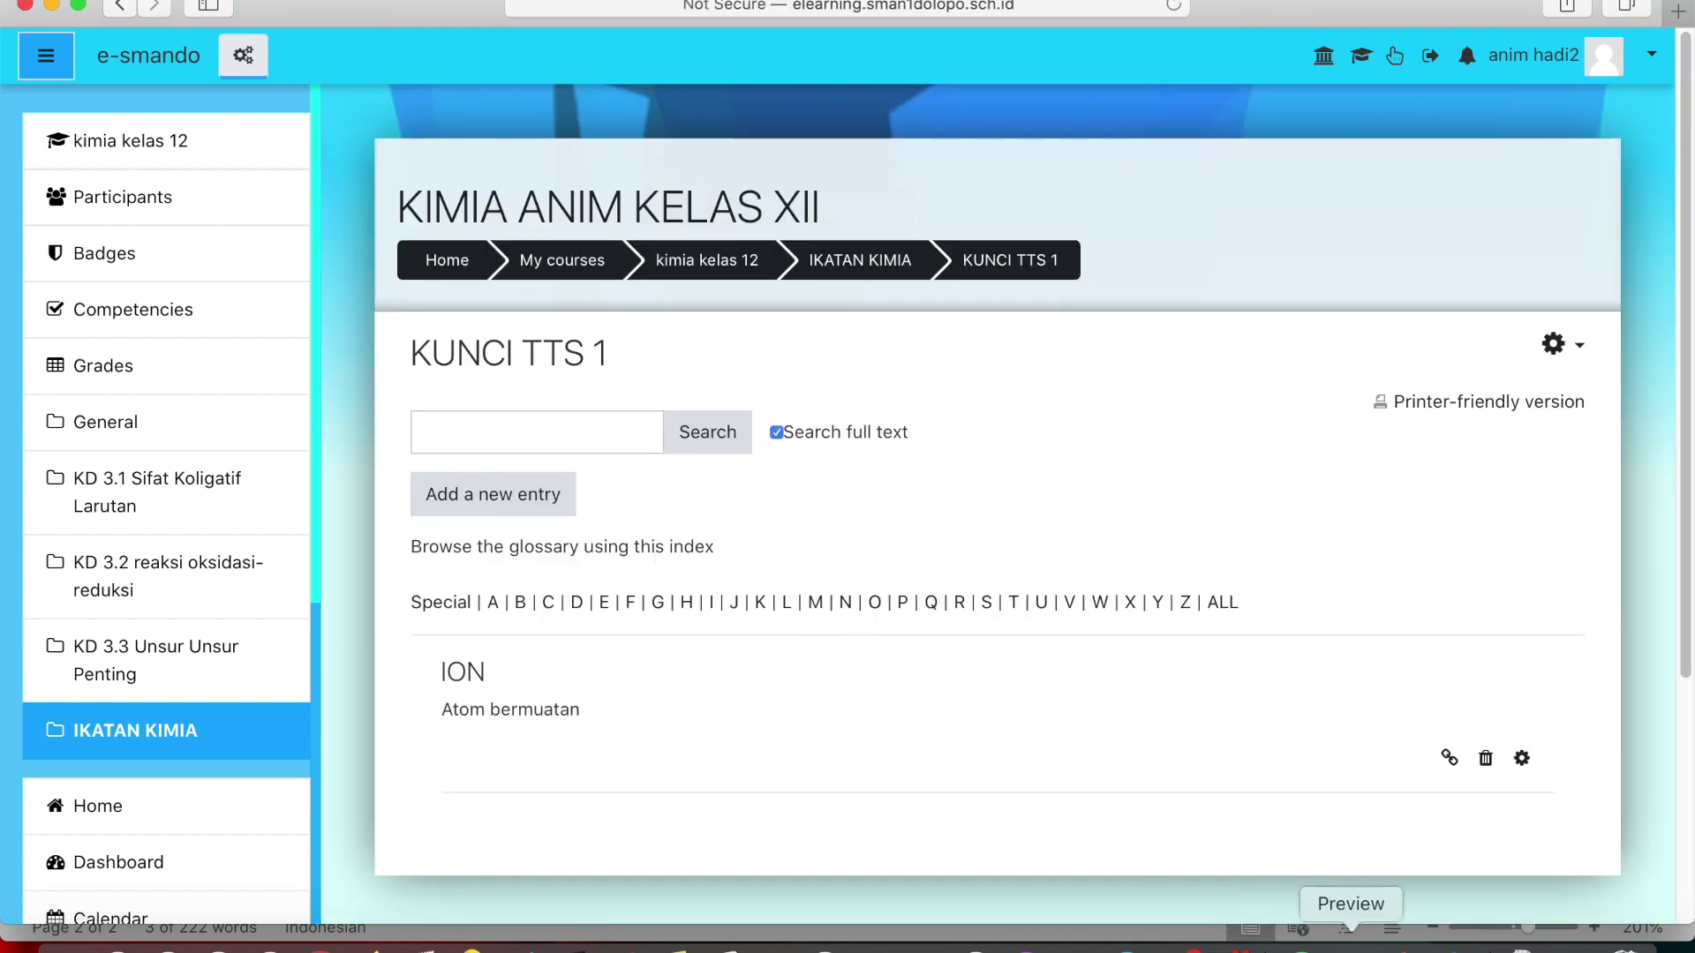
# Step: Switch to the Word document and copy Mendatar clue 6, "Penggunaan pasangan elektron bersama", with its answer KOVALEN
pyautogui.click(1453, 940)
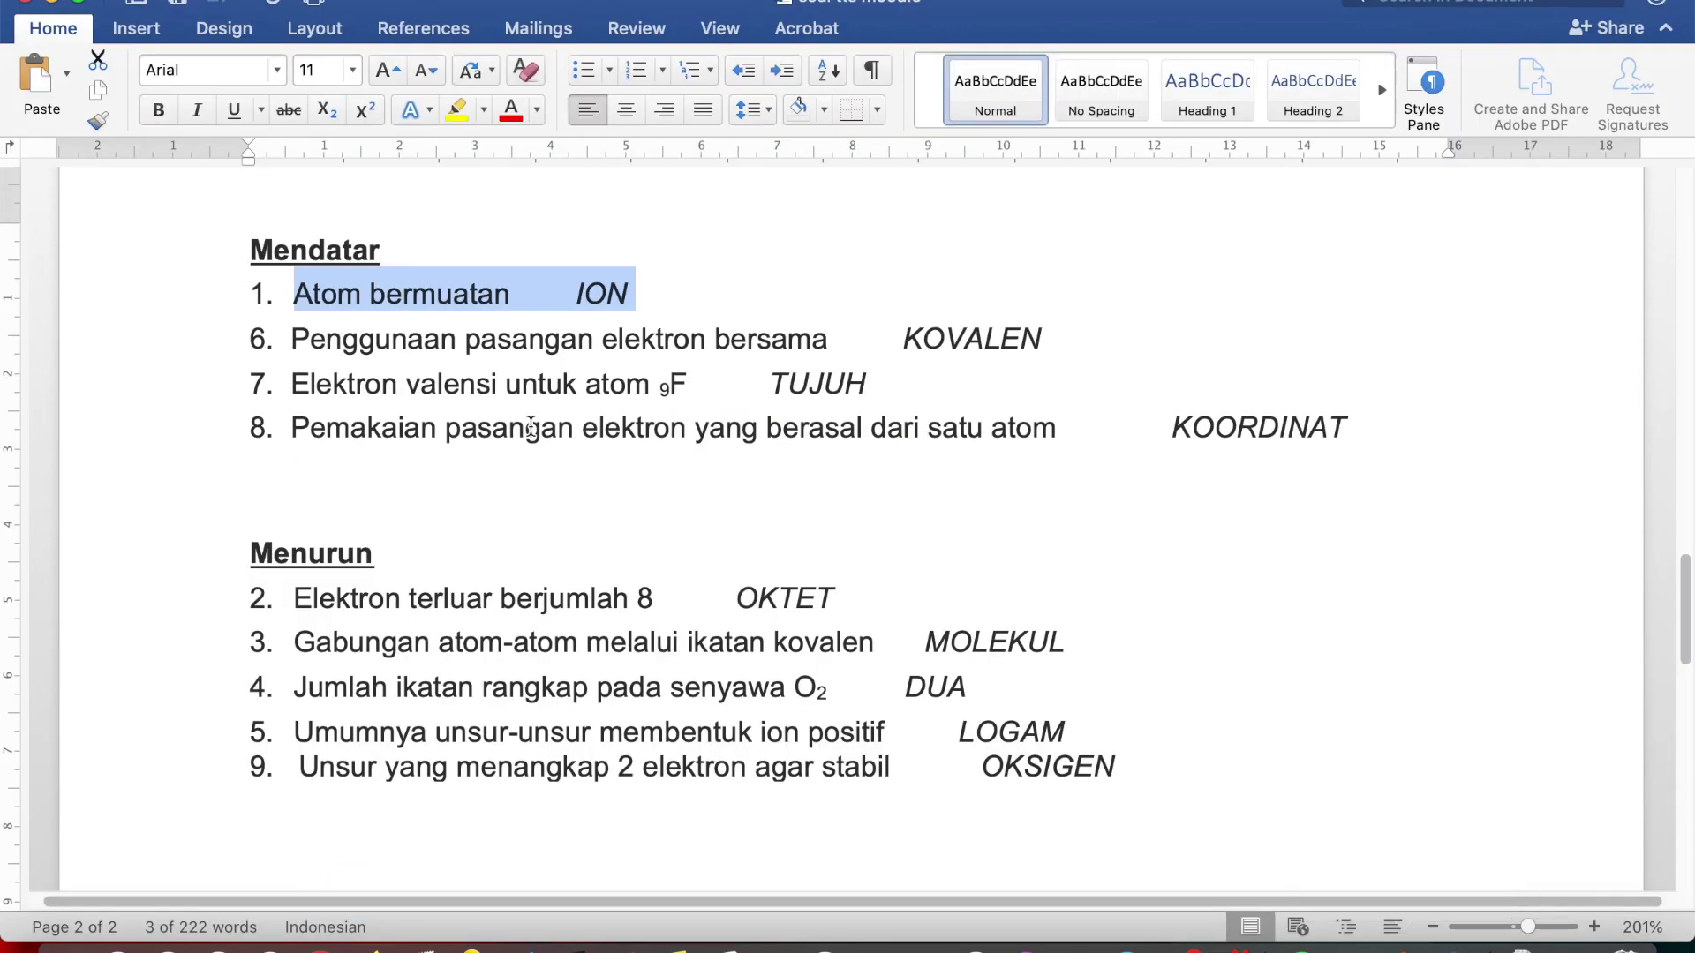
pyautogui.moveTo(294, 340); pyautogui.dragTo(1012, 342)
pyautogui.rightClick(1013, 344)
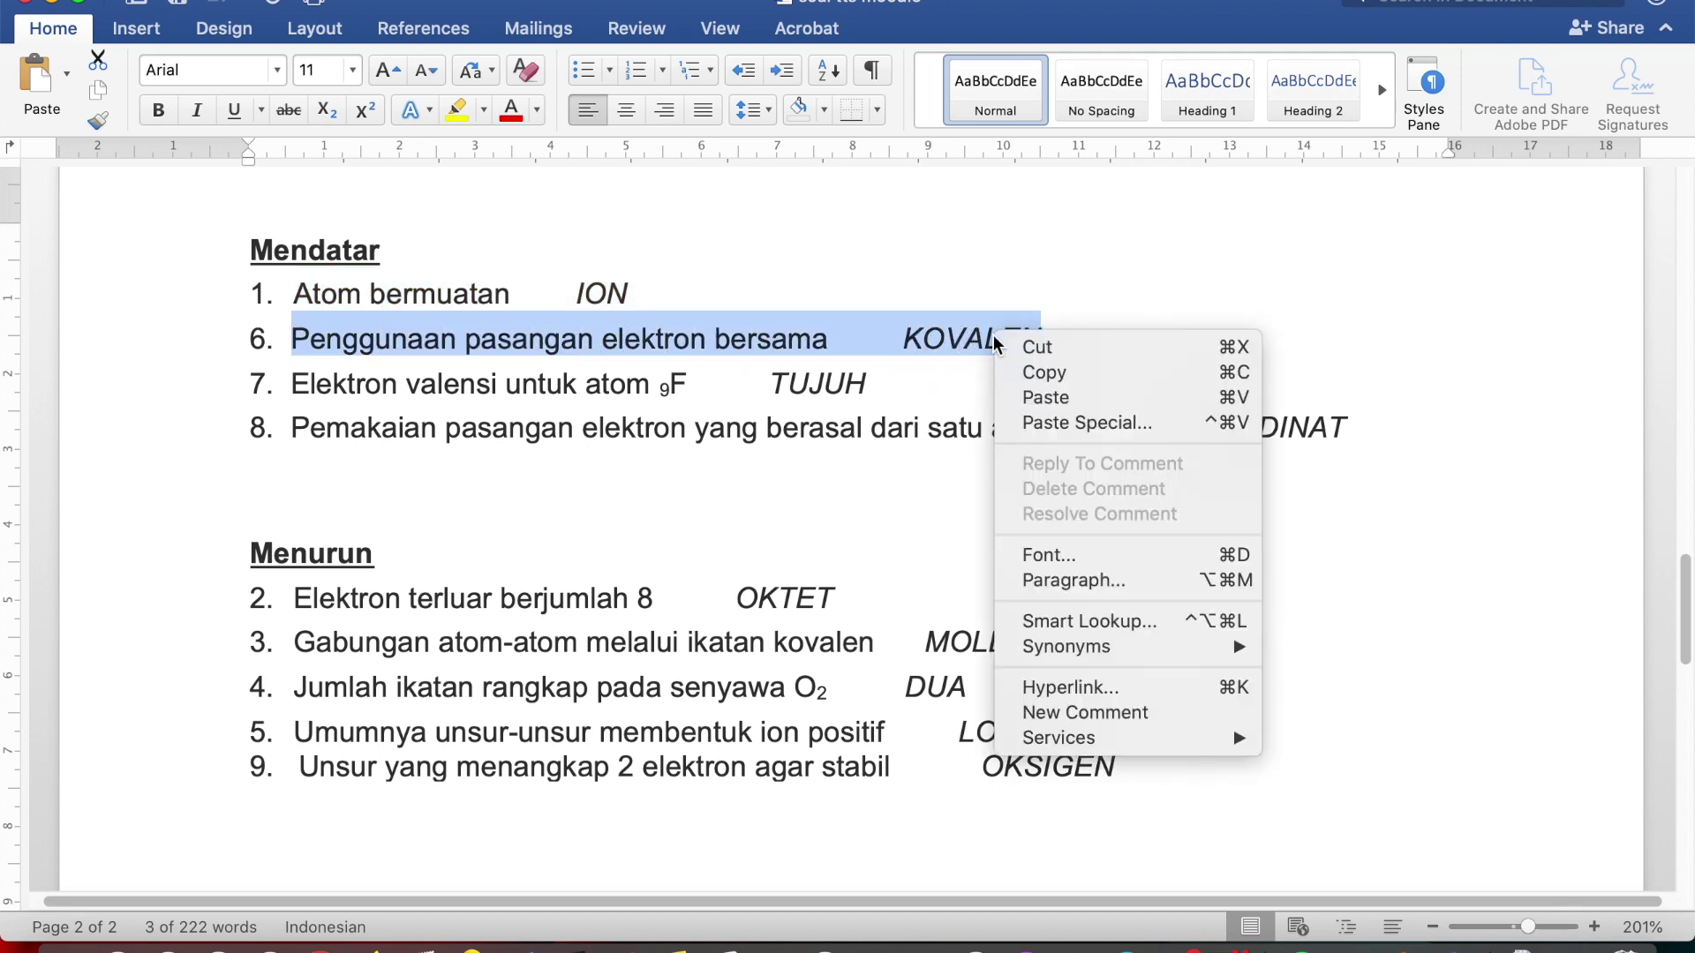
pyautogui.click(1050, 372)
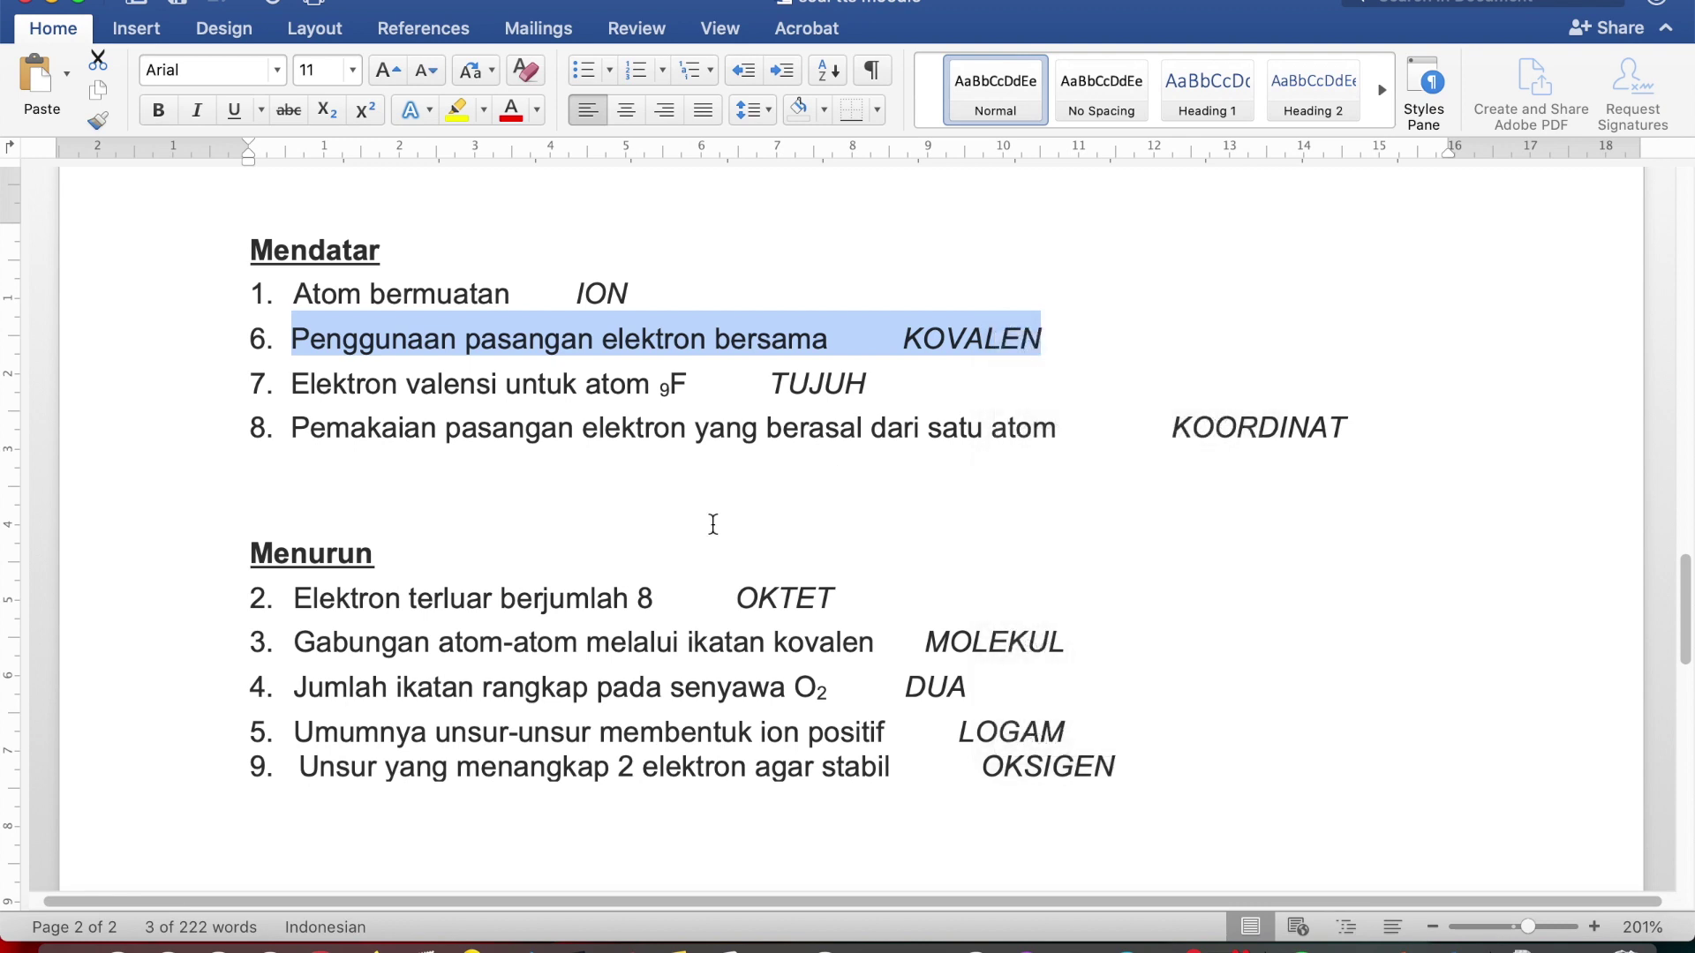
# Step: Switch back to the browser, start another glossary entry and paste the copied clue 6 text into its definition
pyautogui.click(269, 947)
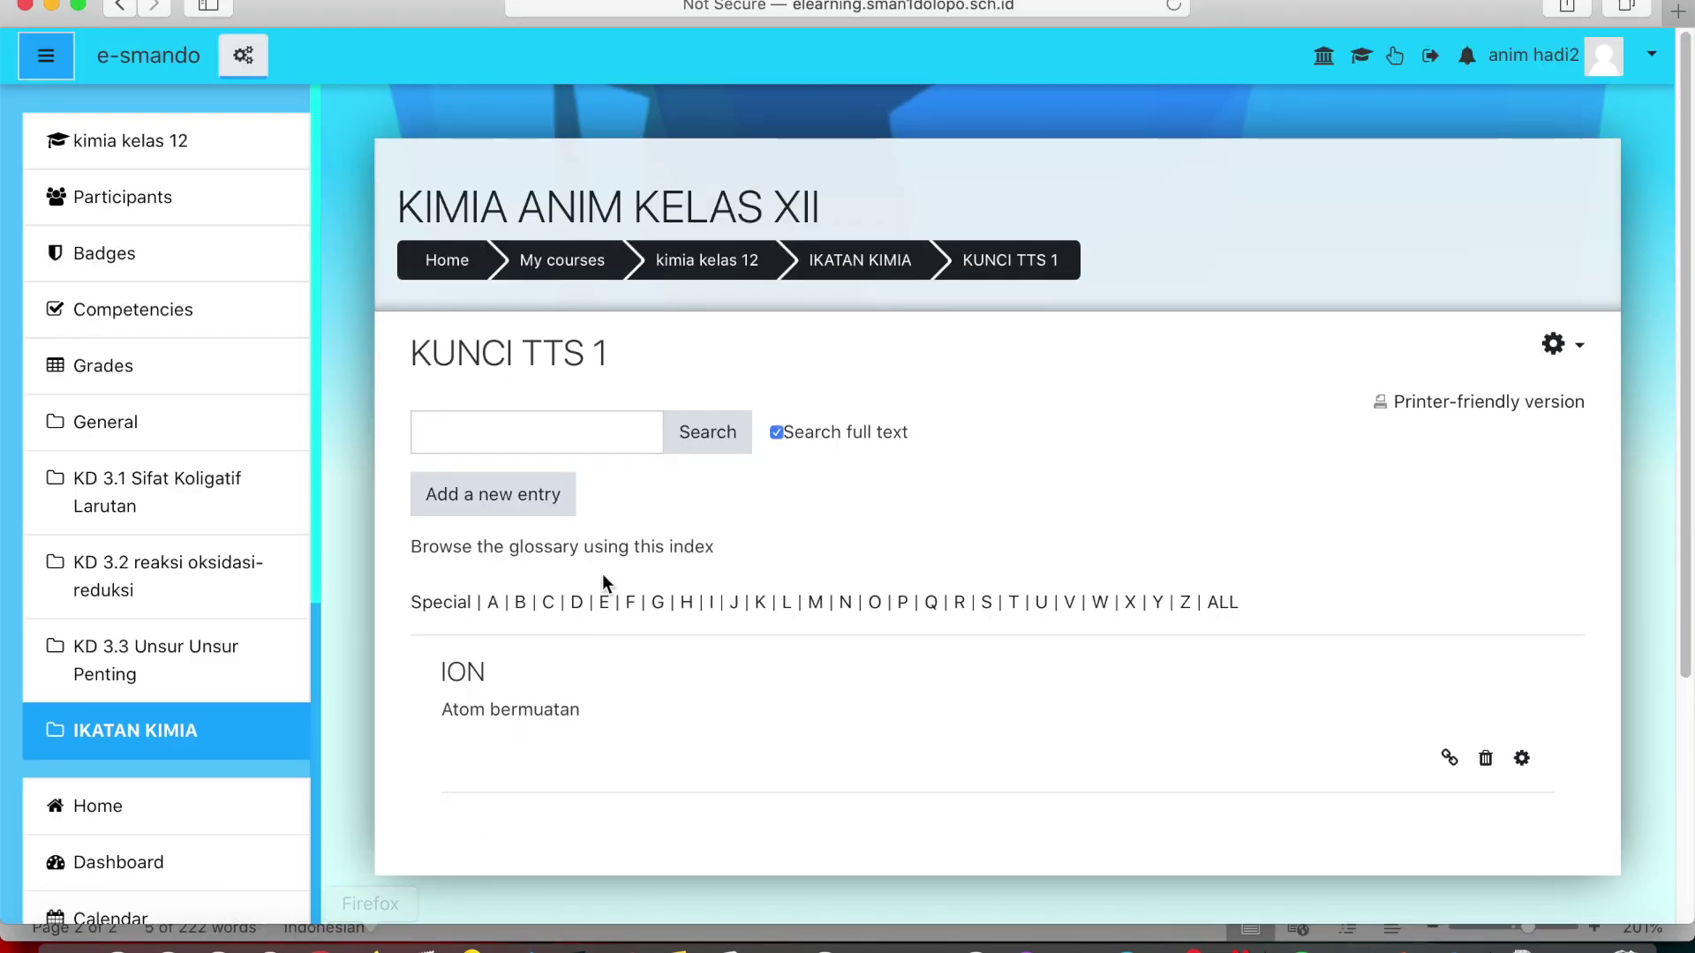
pyautogui.click(508, 511)
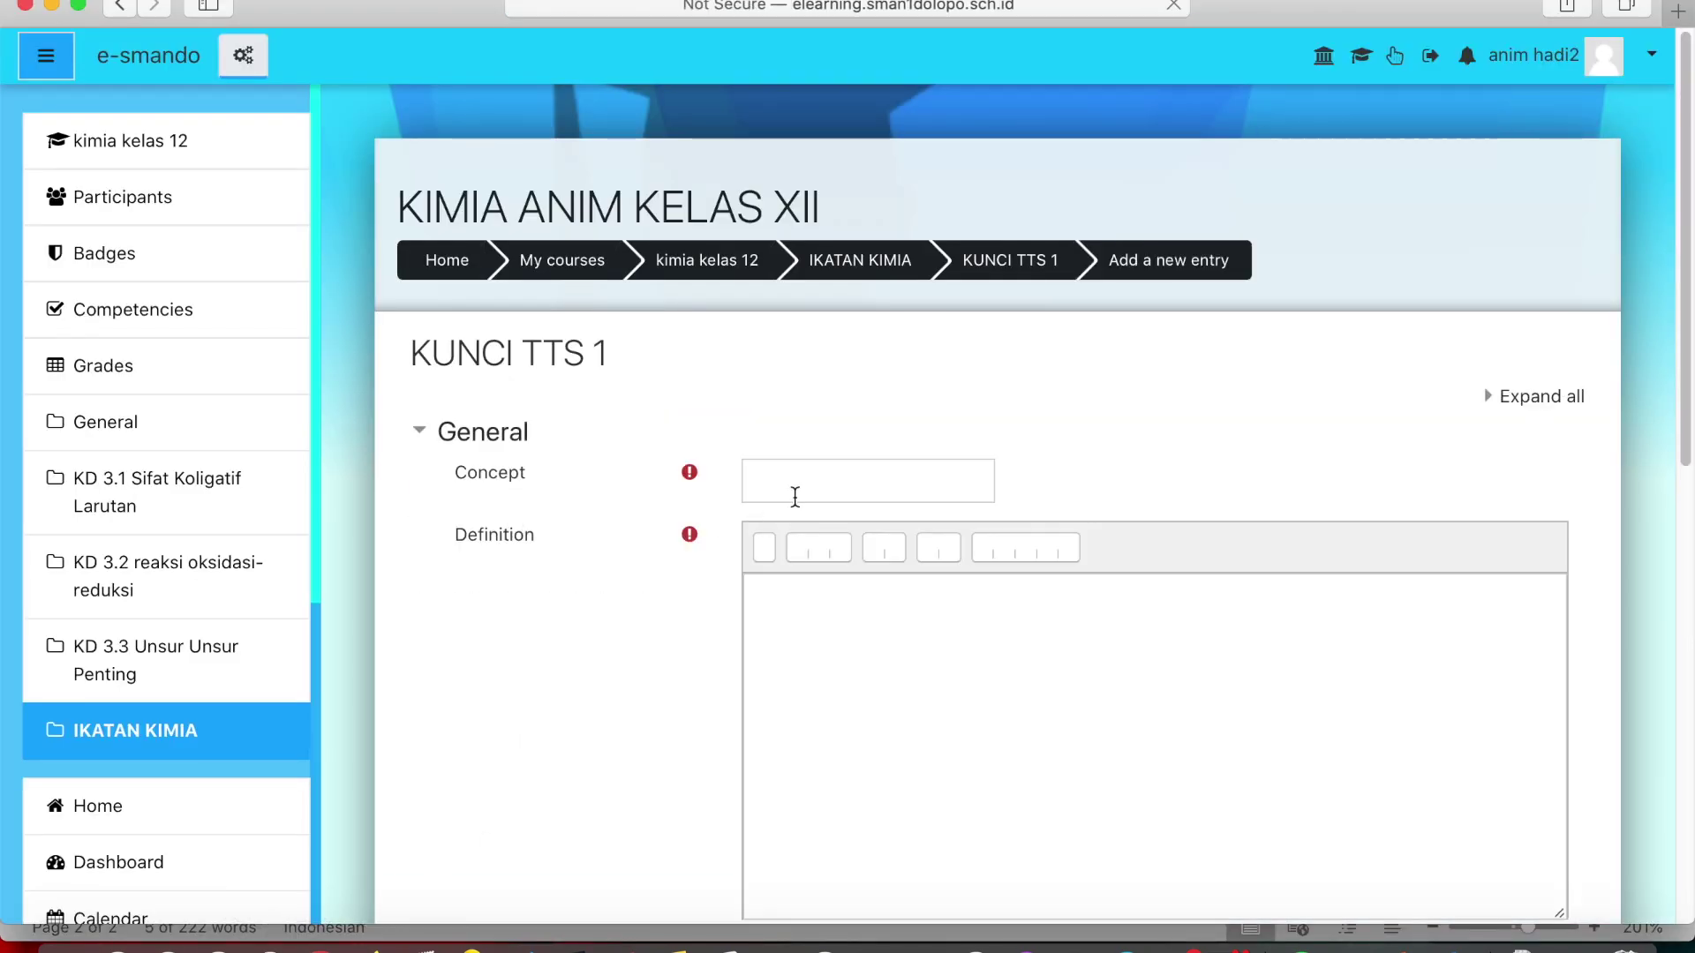
pyautogui.click(770, 625)
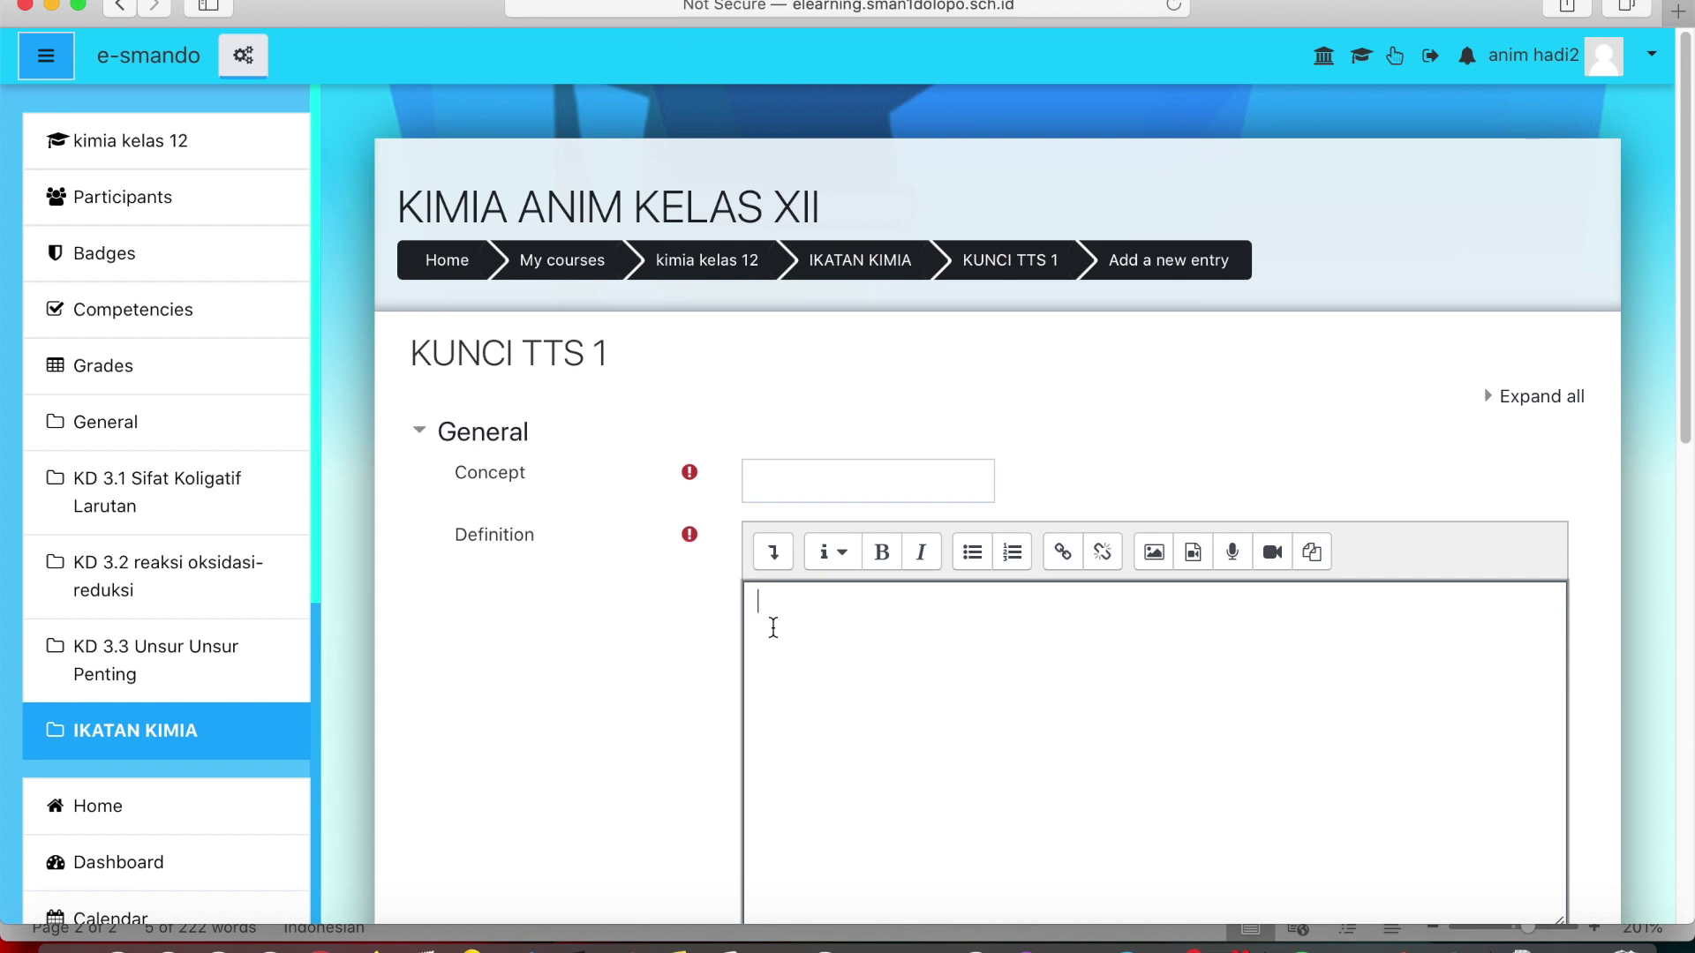
pyautogui.press('super+v')
# Step: Move the word KOVALEN from the definition into the Concept field and save the entry
pyautogui.click(1147, 602)
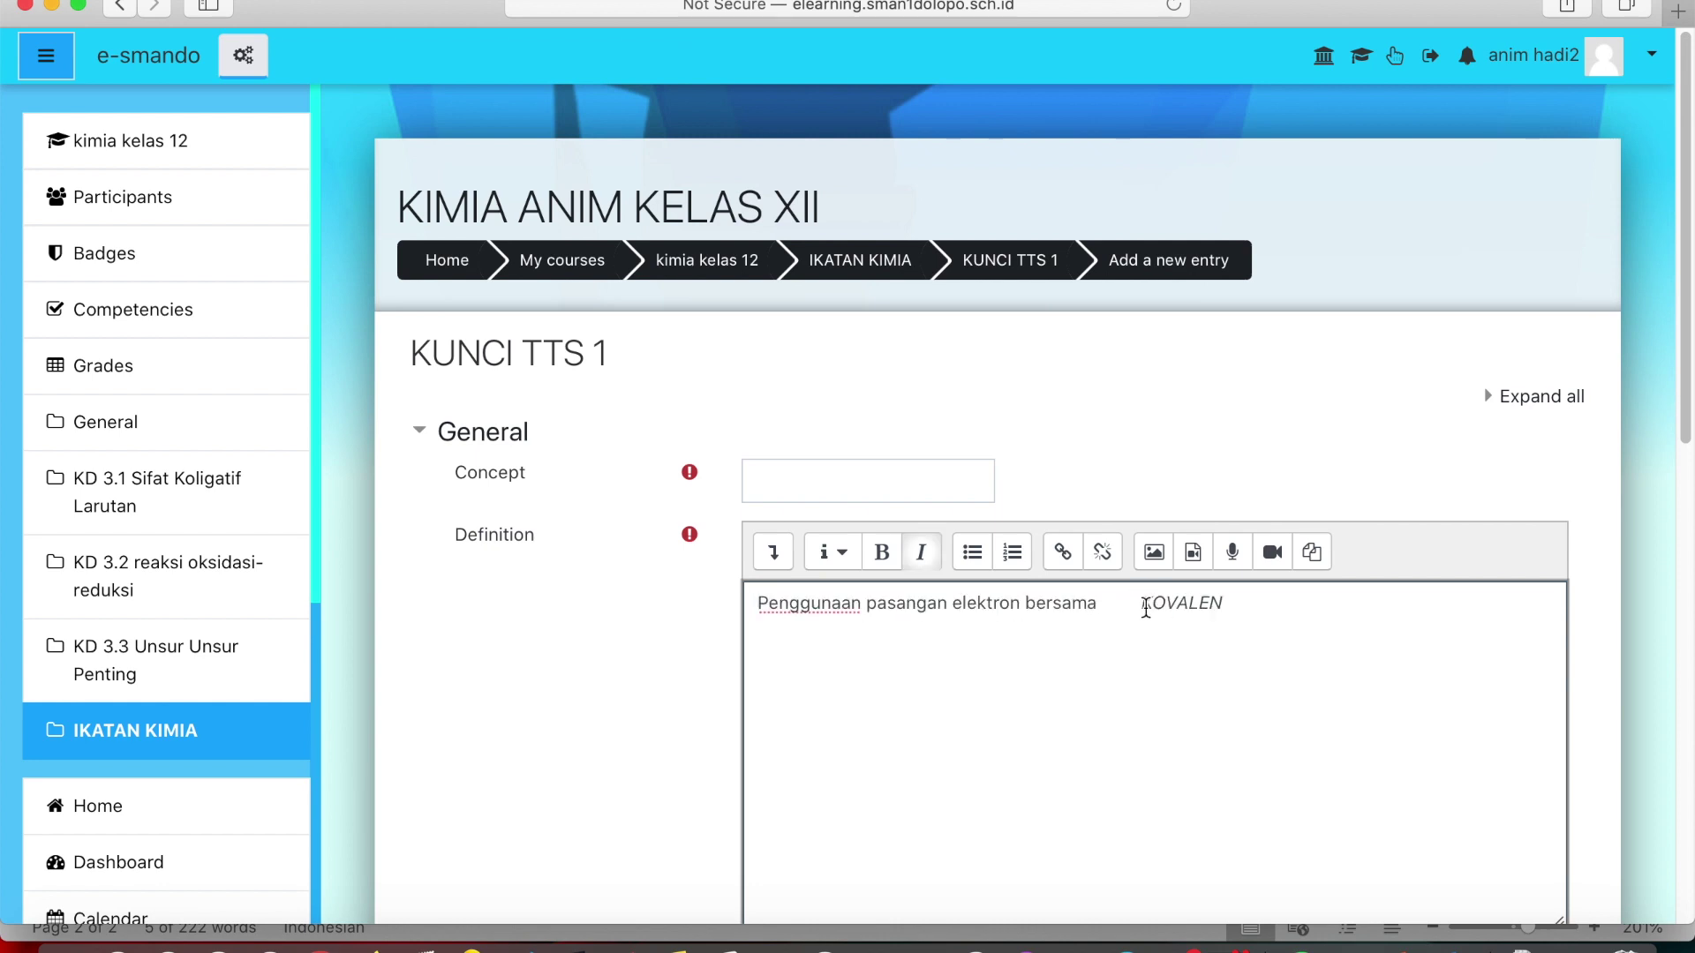
pyautogui.moveTo(1144, 602); pyautogui.dragTo(1229, 601)
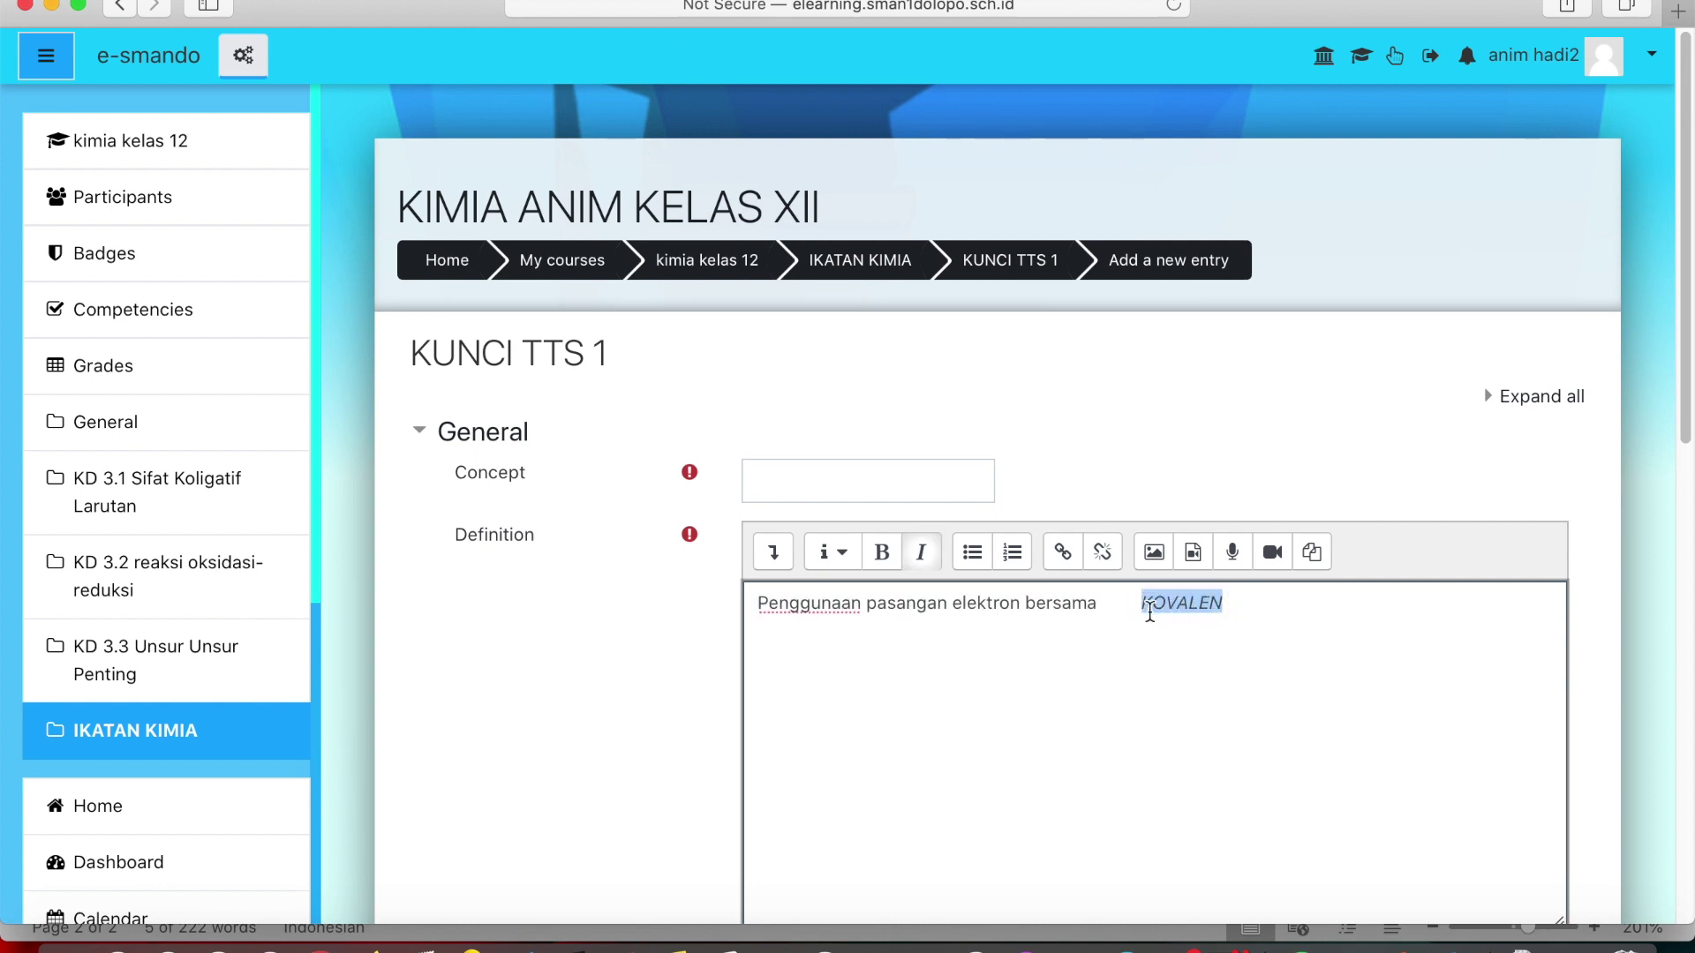
pyautogui.rightClick(1150, 602)
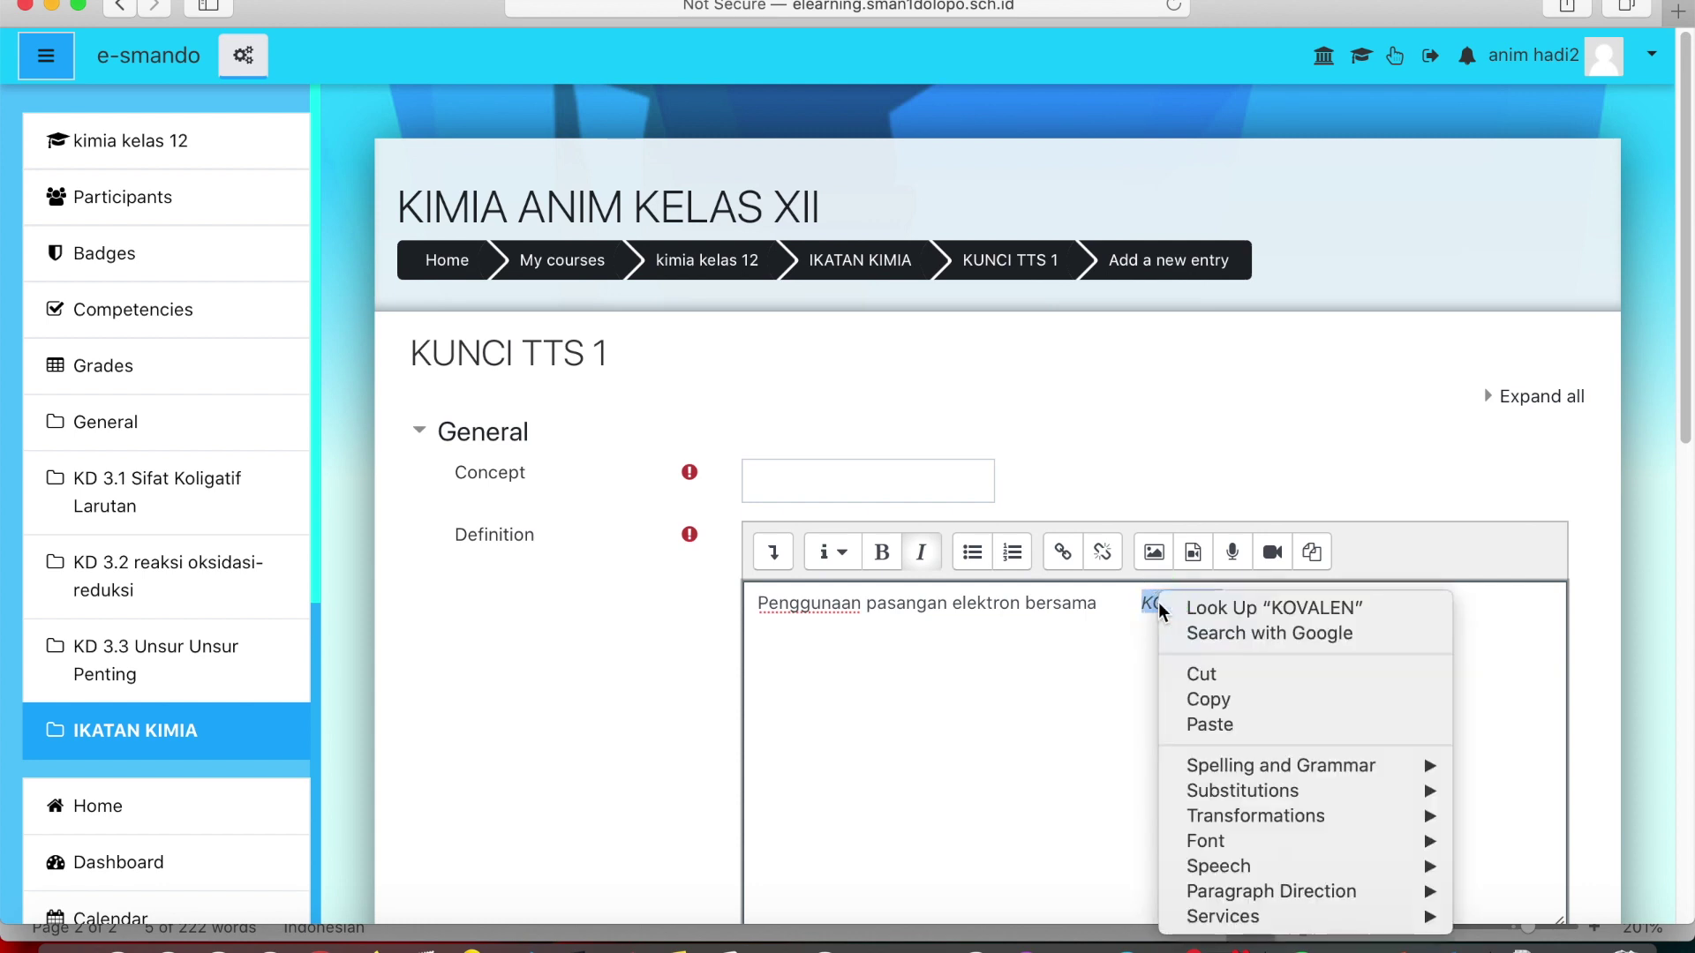
pyautogui.click(1202, 677)
pyautogui.click(792, 488)
pyautogui.press('super+v')
pyautogui.scroll(-10, 892, 658)
pyautogui.click(801, 638)
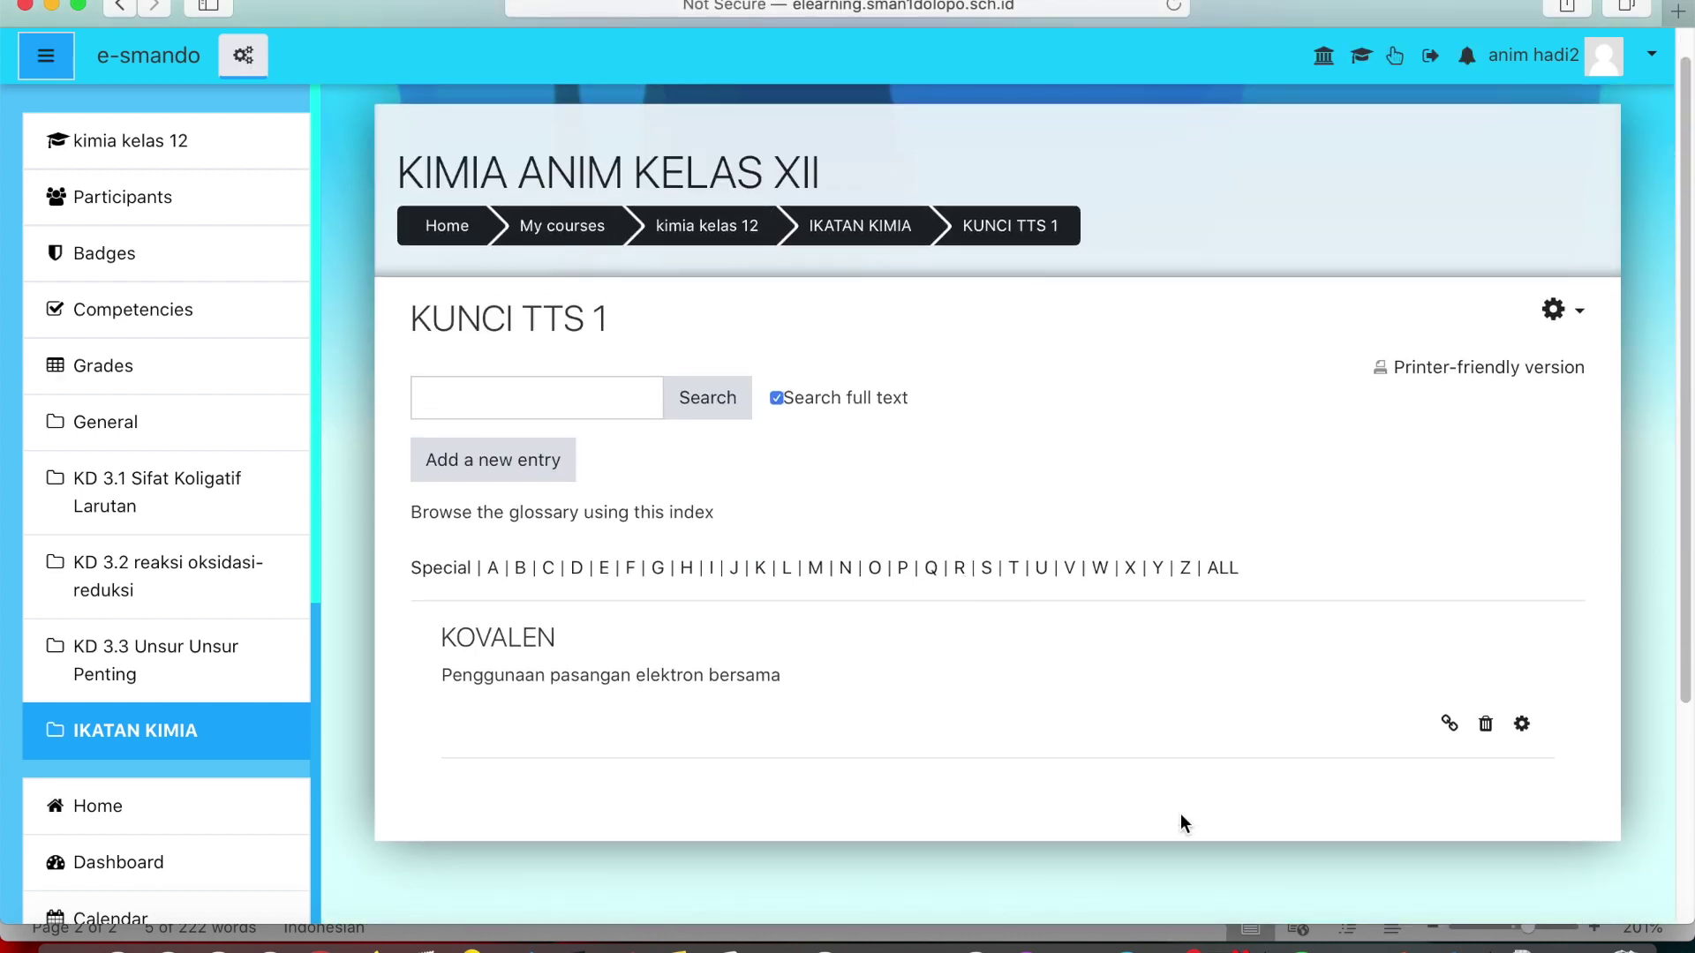
# Step: Switch to the Word document and copy Mendatar clue 7, "Elektron valensi untuk atom 9F", with its answer TUJUH
pyautogui.click(1463, 948)
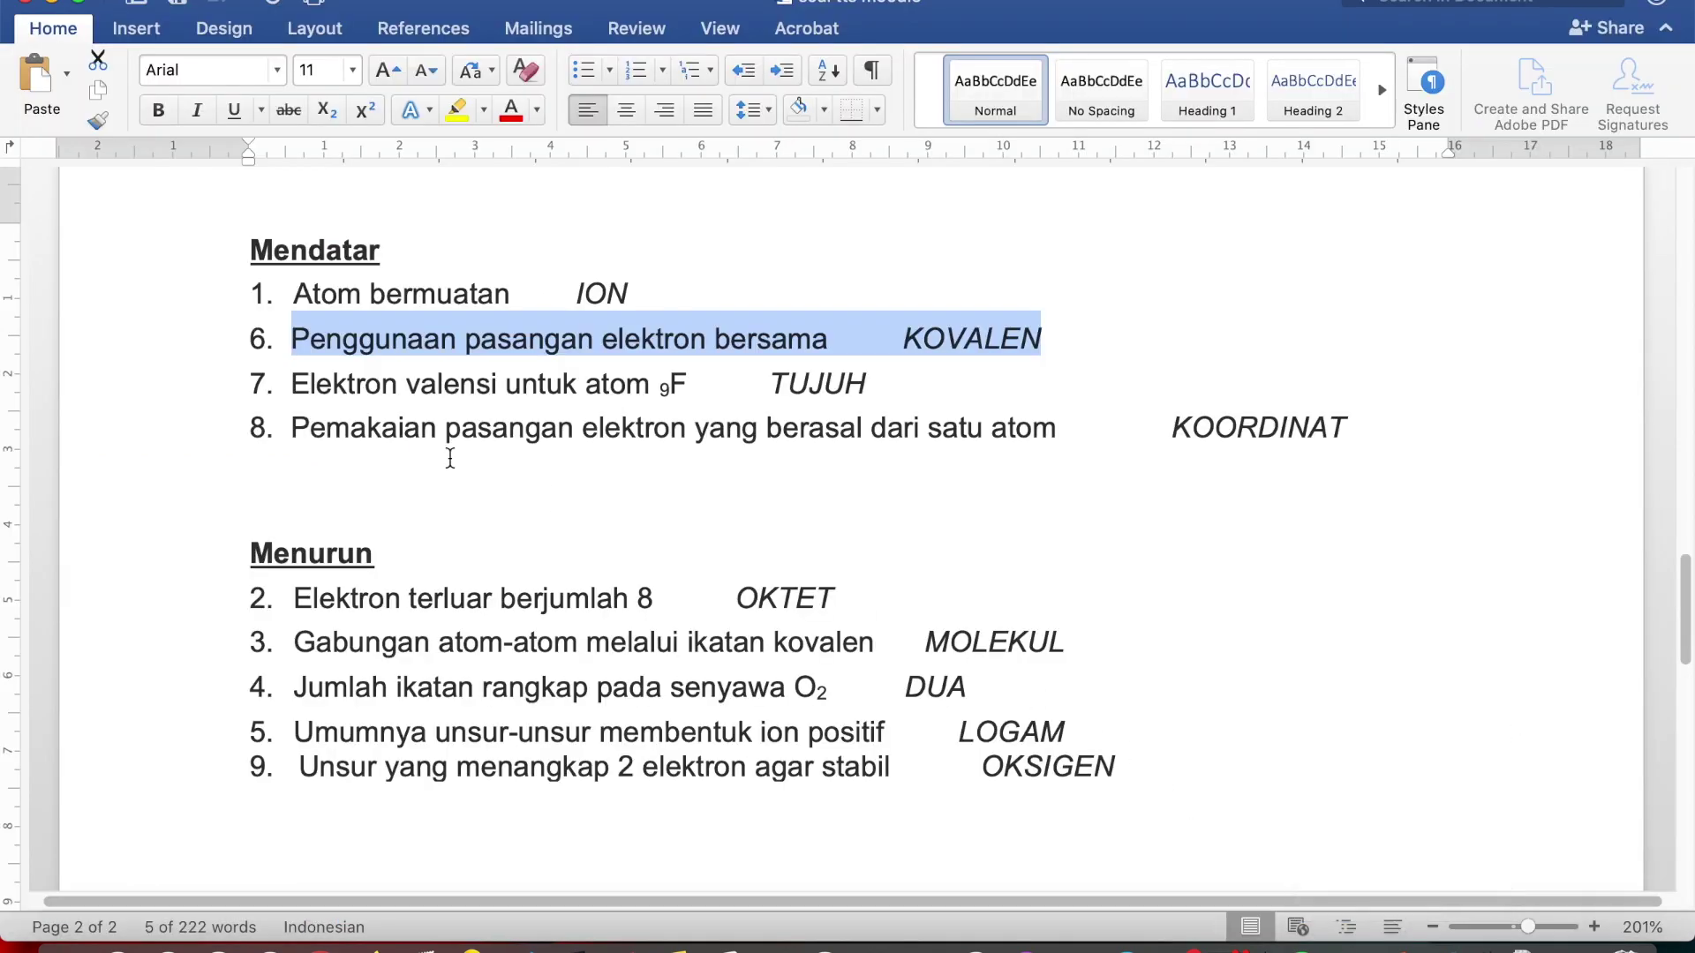
pyautogui.moveTo(296, 384); pyautogui.dragTo(838, 393)
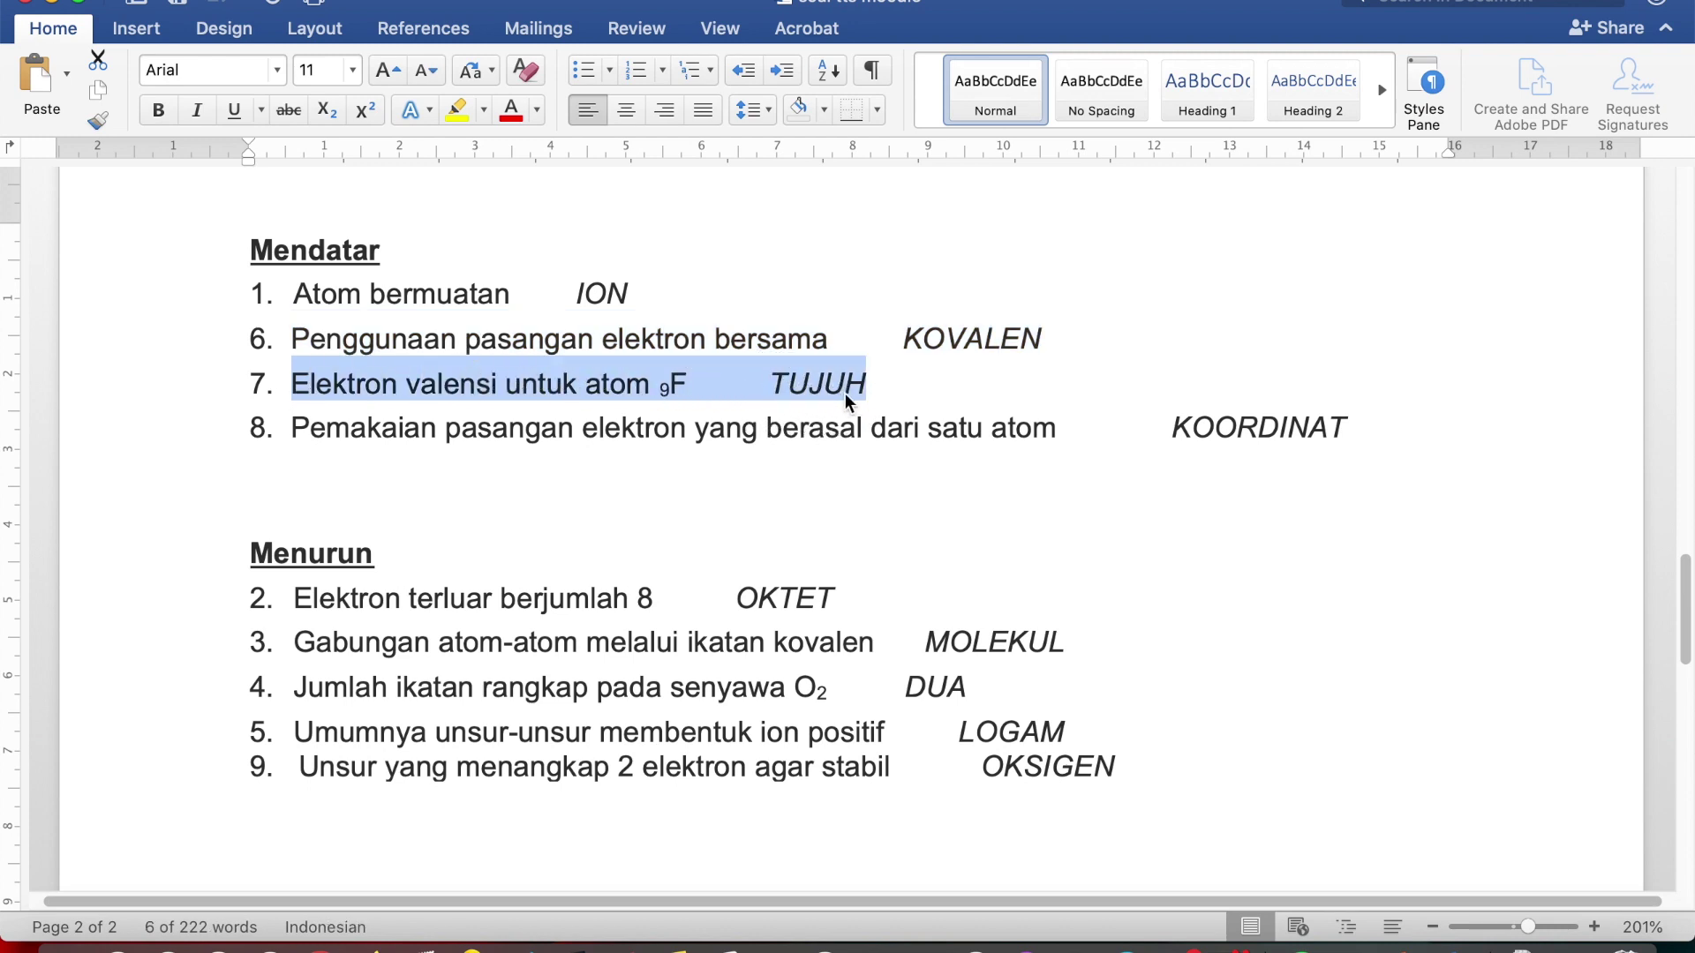
pyautogui.rightClick(835, 381)
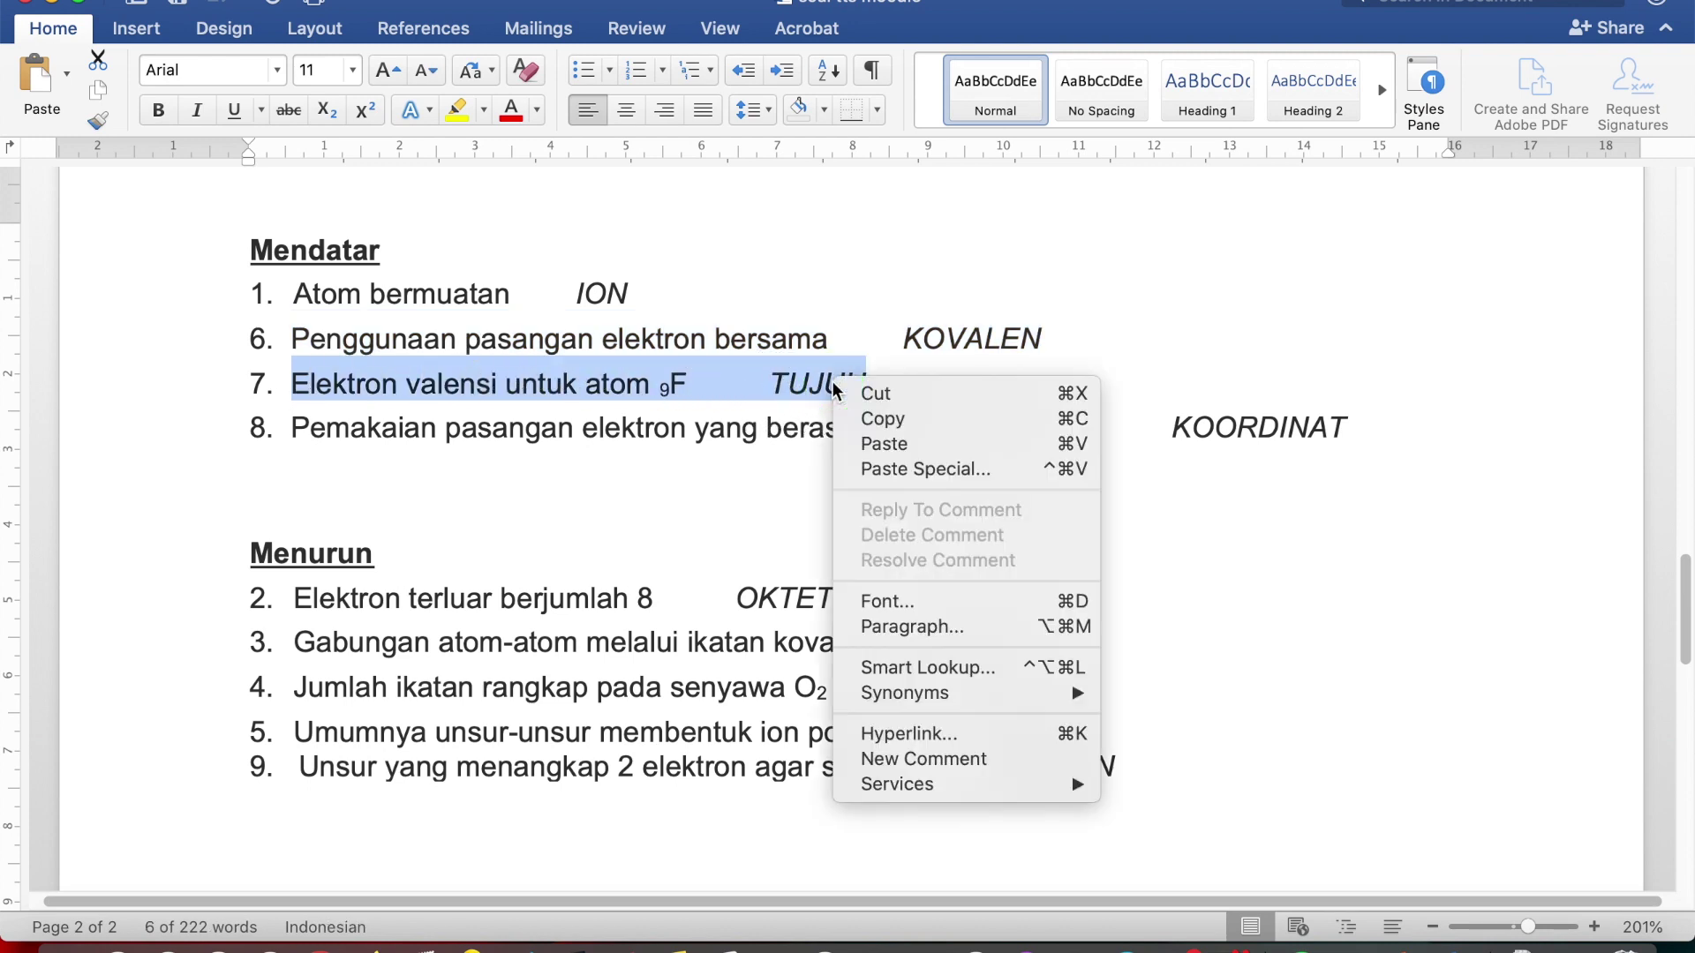
pyautogui.click(887, 420)
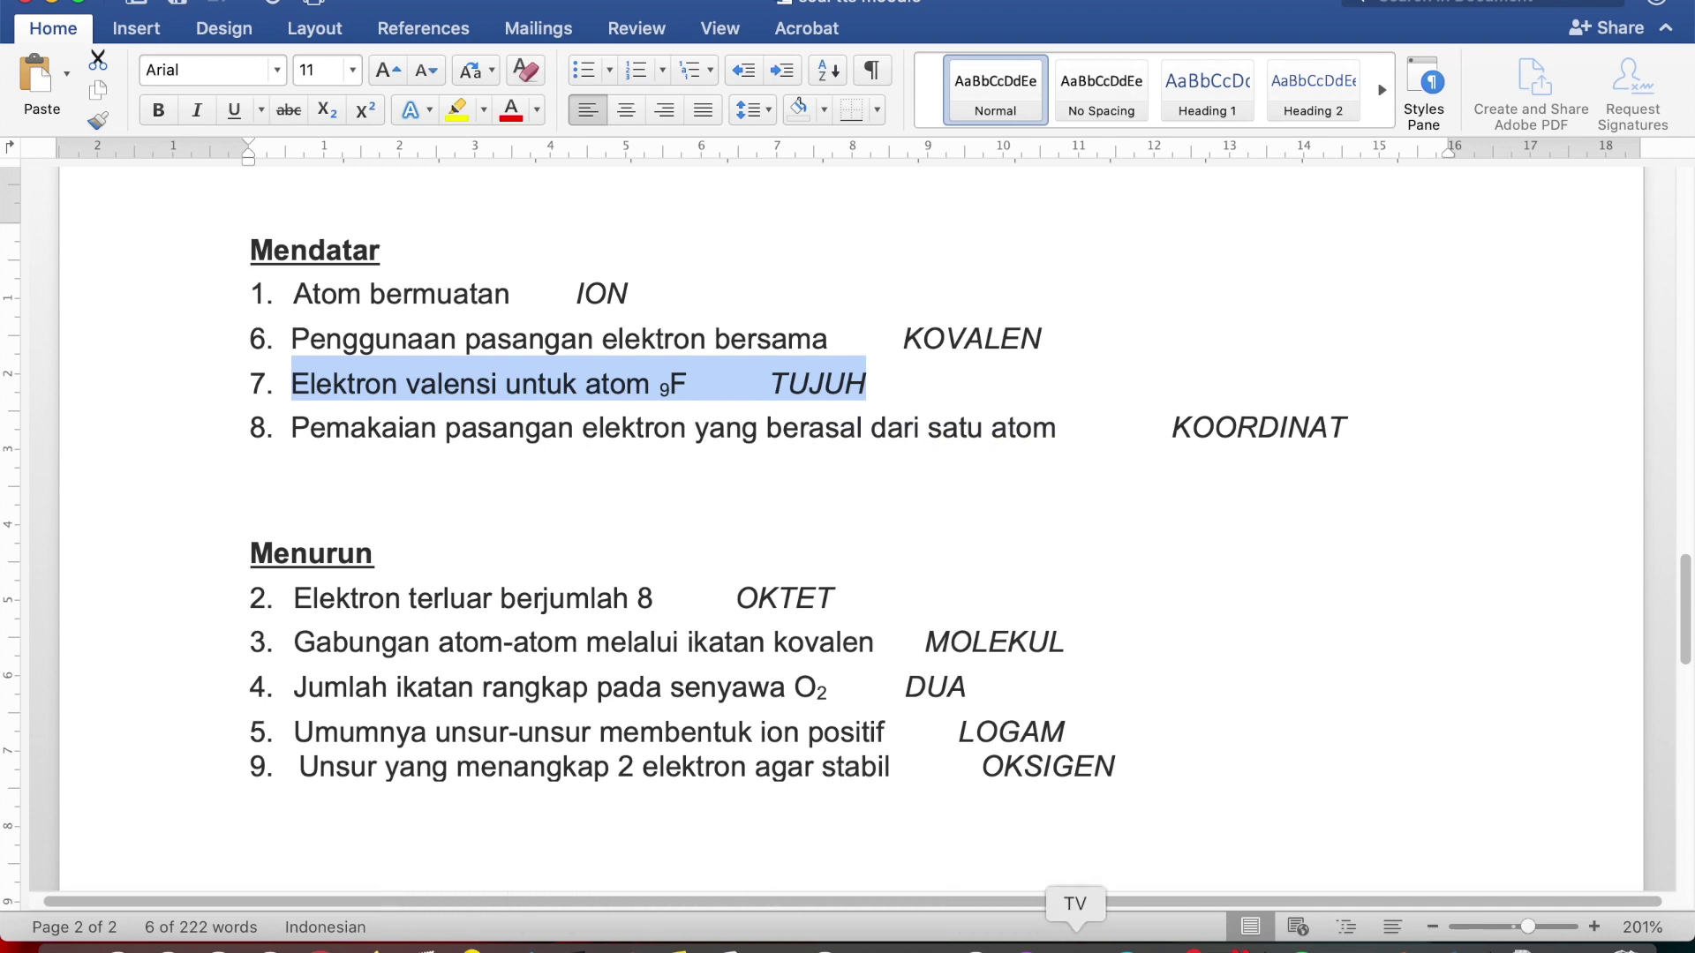
# Step: Switch back to the browser, start a new glossary entry and paste the copied Mendatar clue 7 text into its definition
pyautogui.click(276, 948)
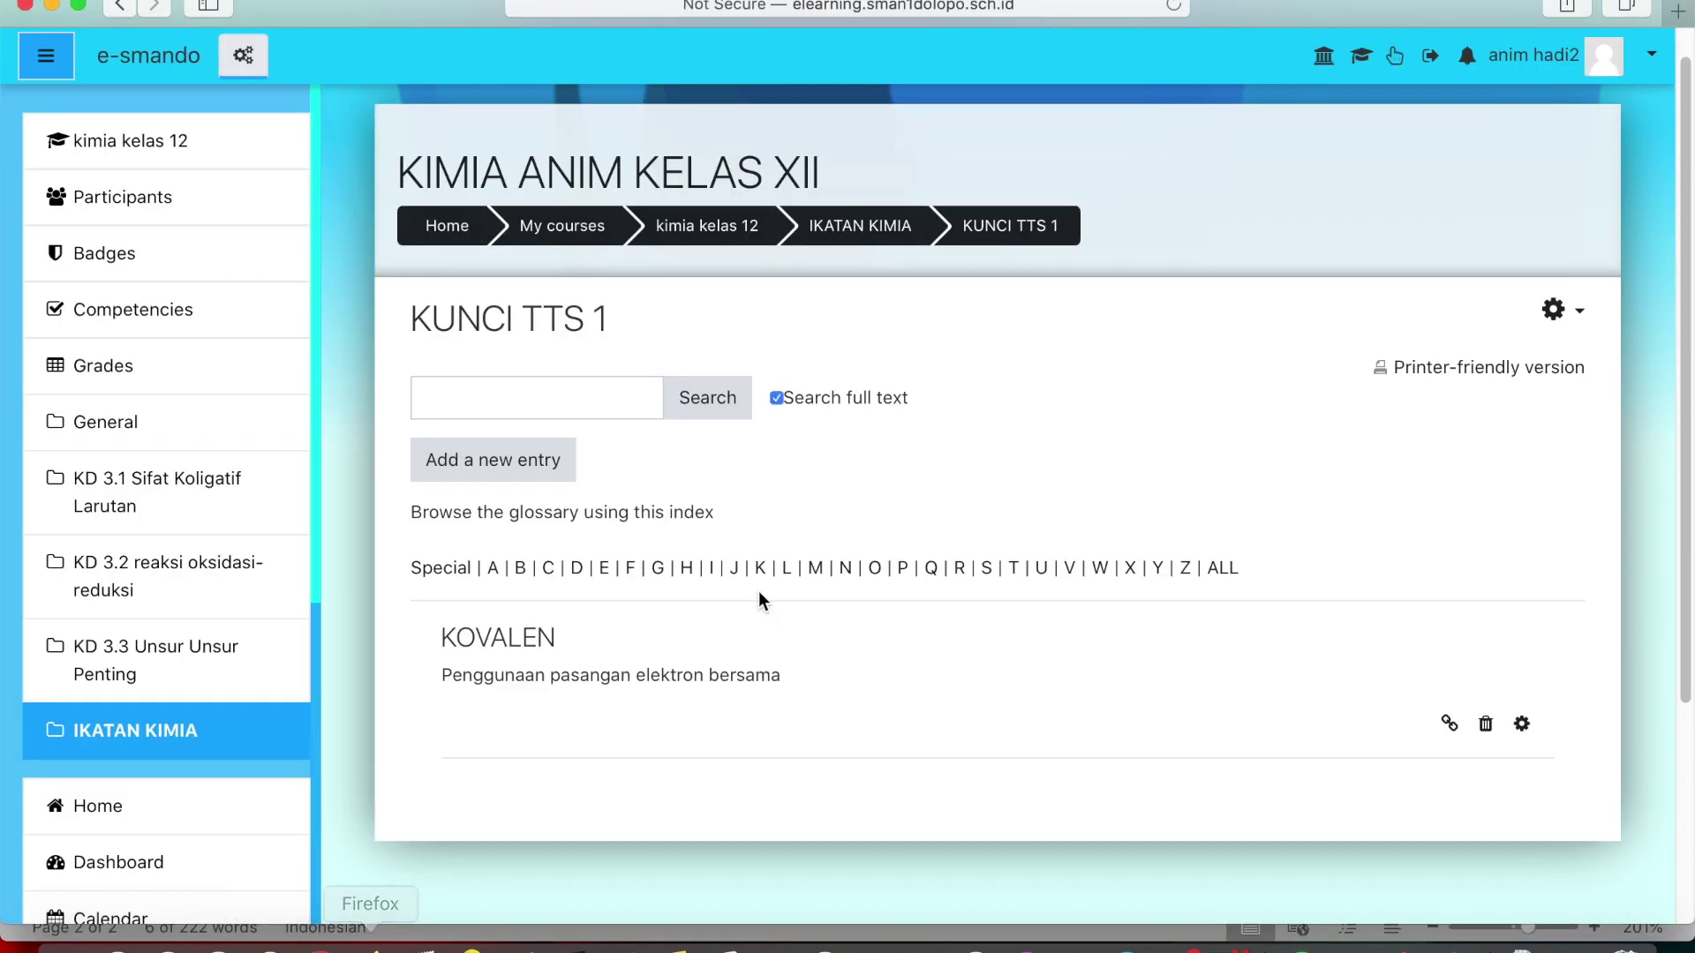
pyautogui.click(519, 458)
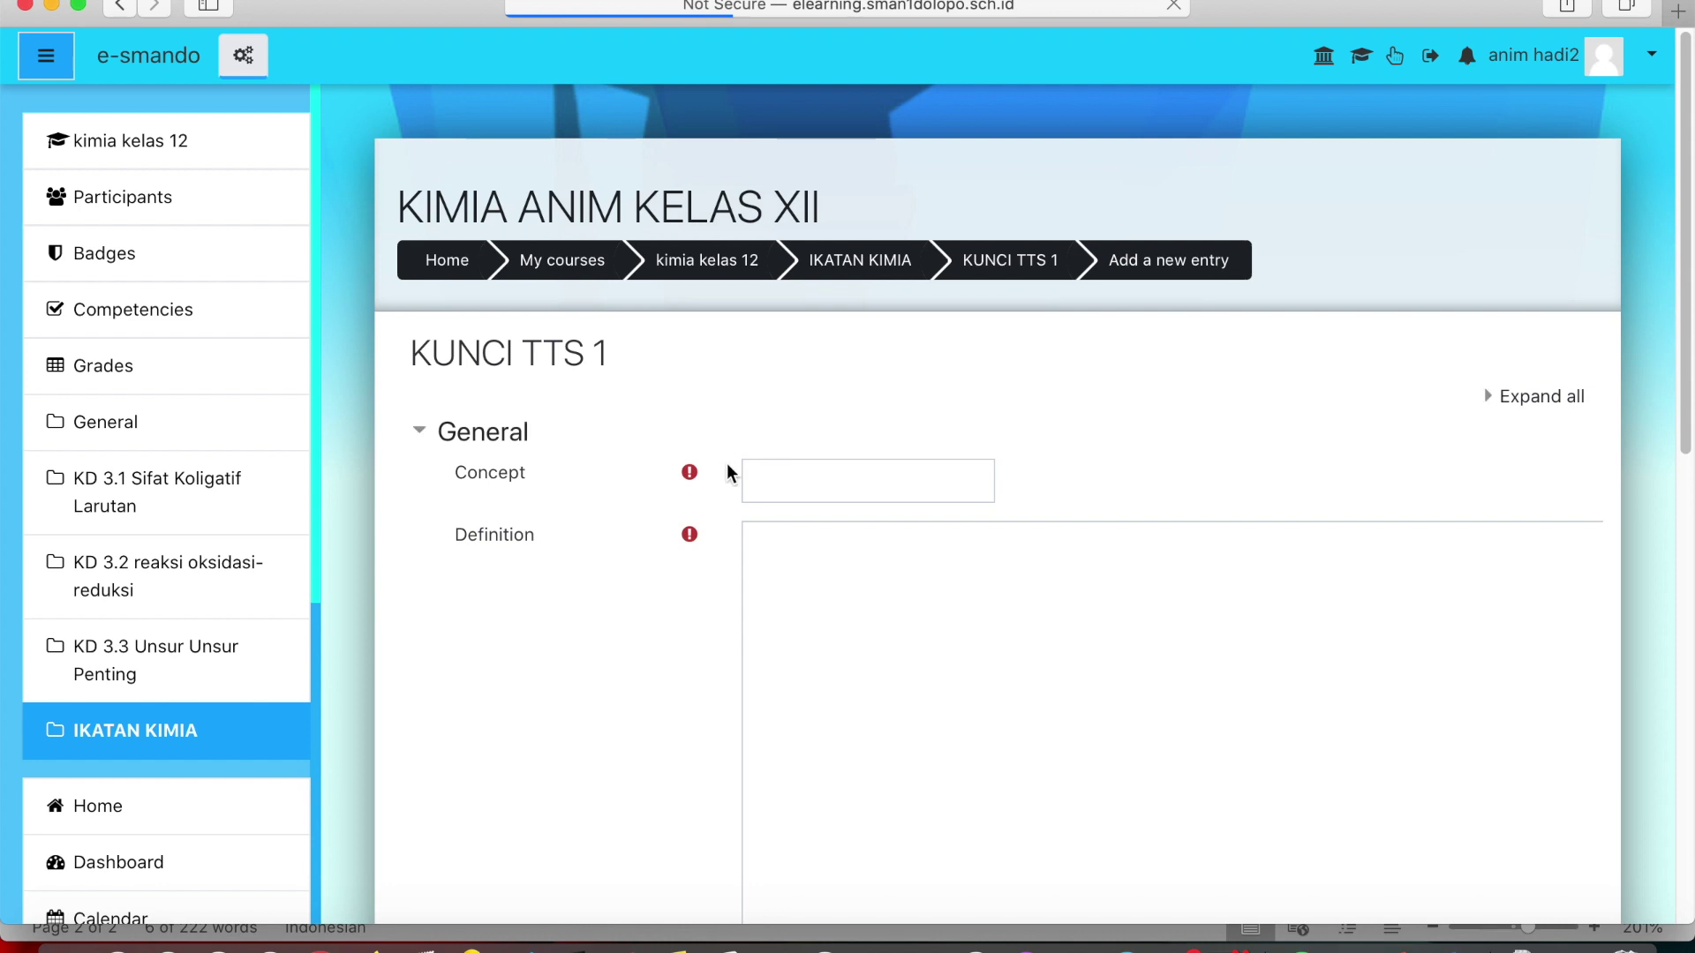
pyautogui.click(773, 607)
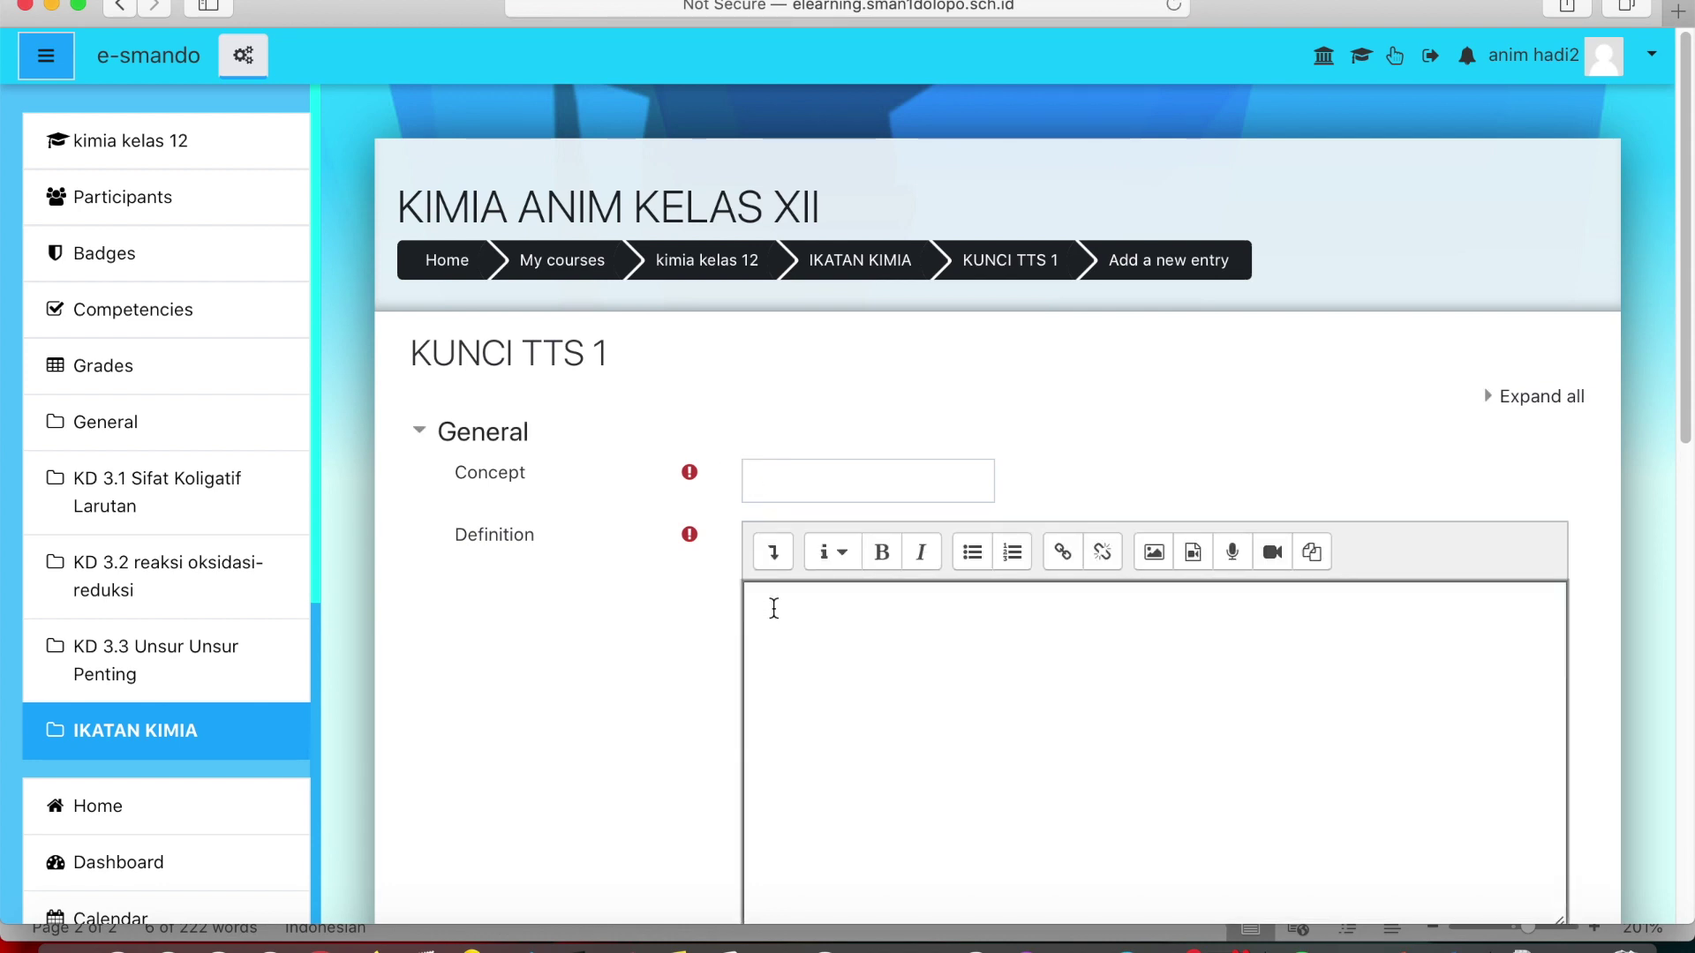
pyautogui.press('super+v')
# Step: Move the word TUJUH from the definition into the Concept field and save the entry
pyautogui.moveTo(1066, 606); pyautogui.dragTo(1120, 601)
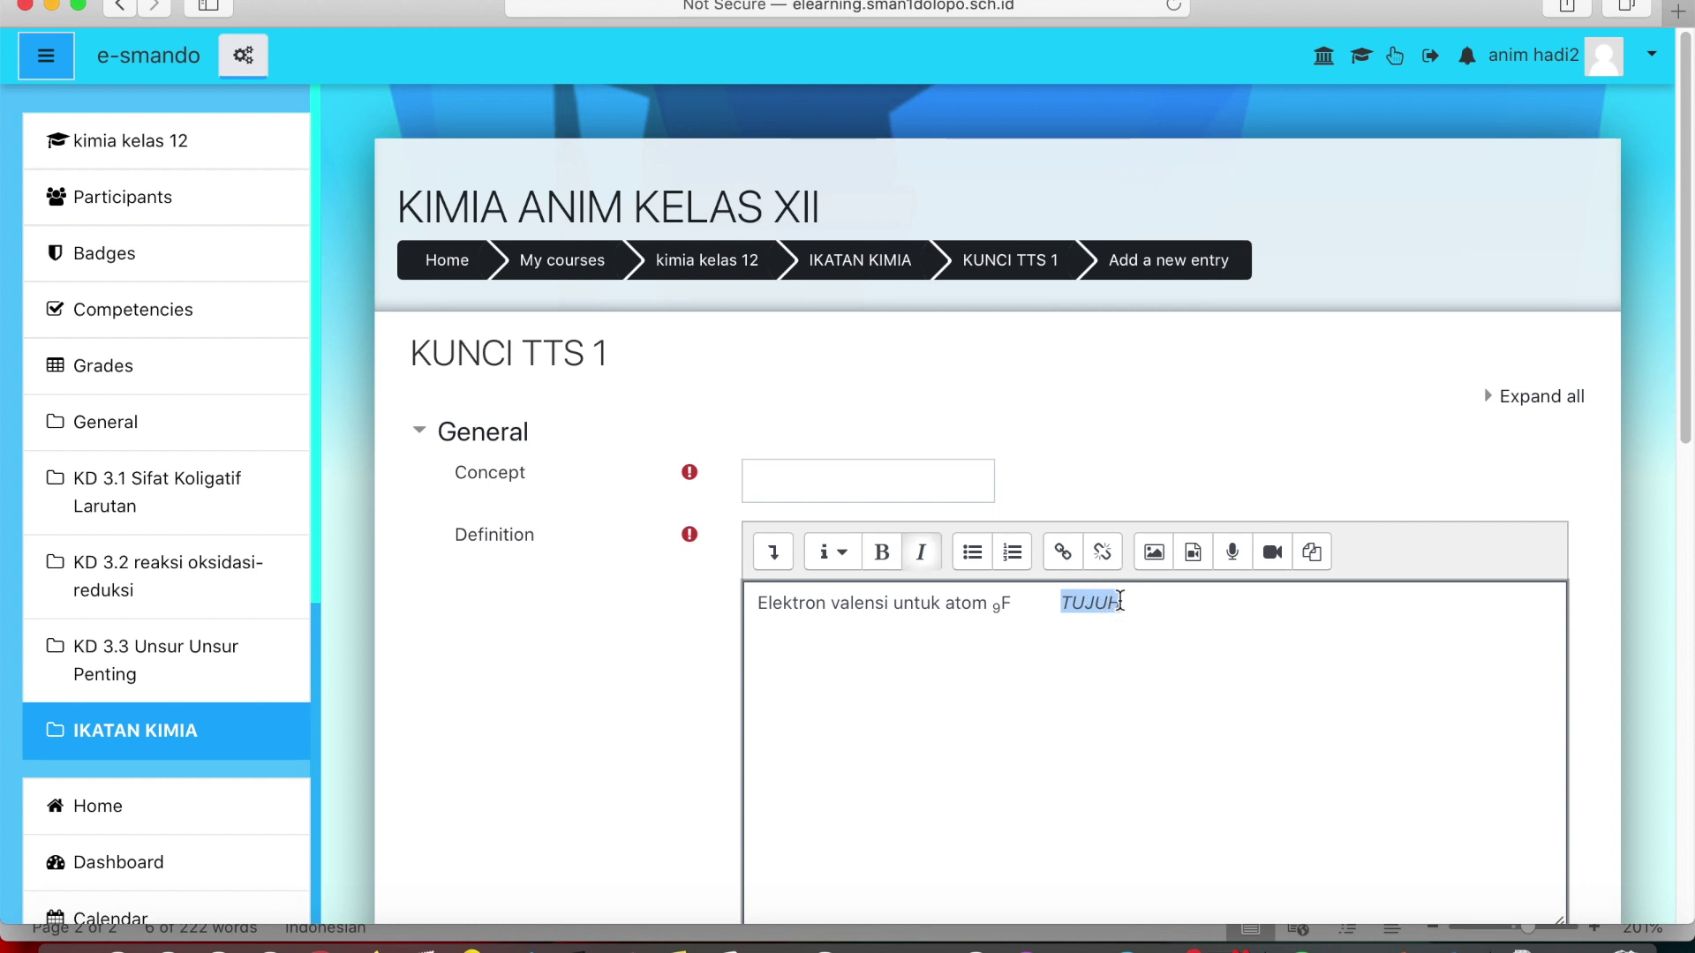
pyautogui.rightClick(1114, 595)
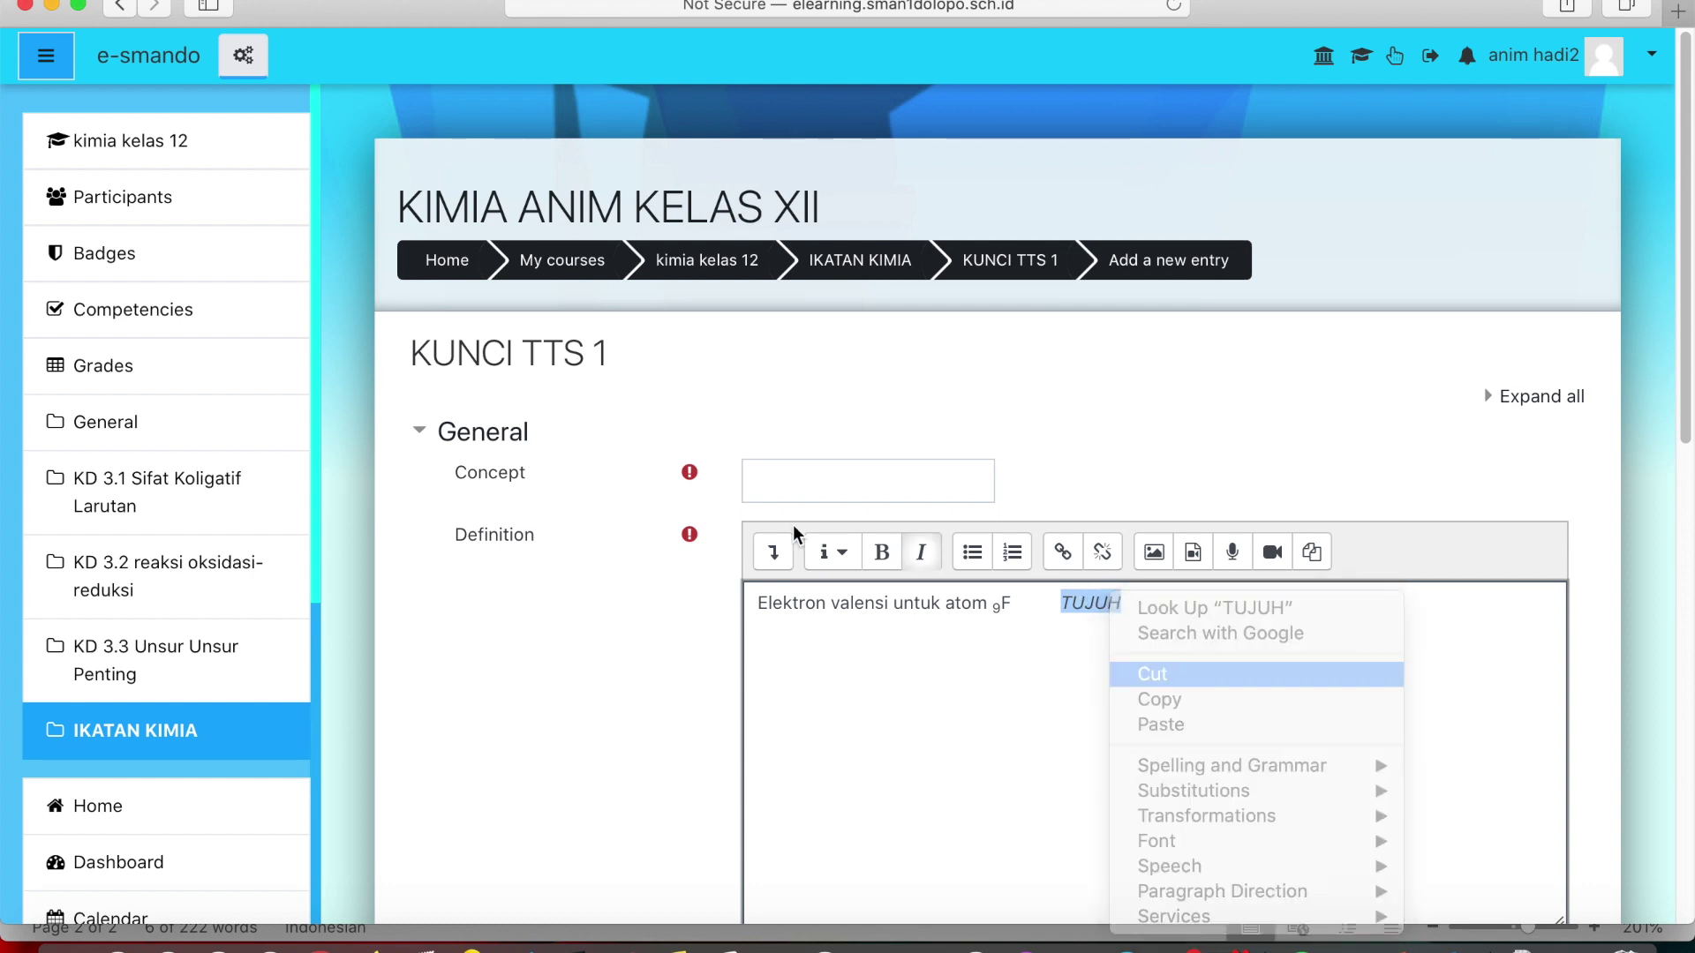
pyautogui.press('Return')
pyautogui.click(756, 475)
pyautogui.press('super+v')
pyautogui.scroll(-1, 929, 609)
pyautogui.scroll(-10, 930, 610)
pyautogui.click(795, 632)
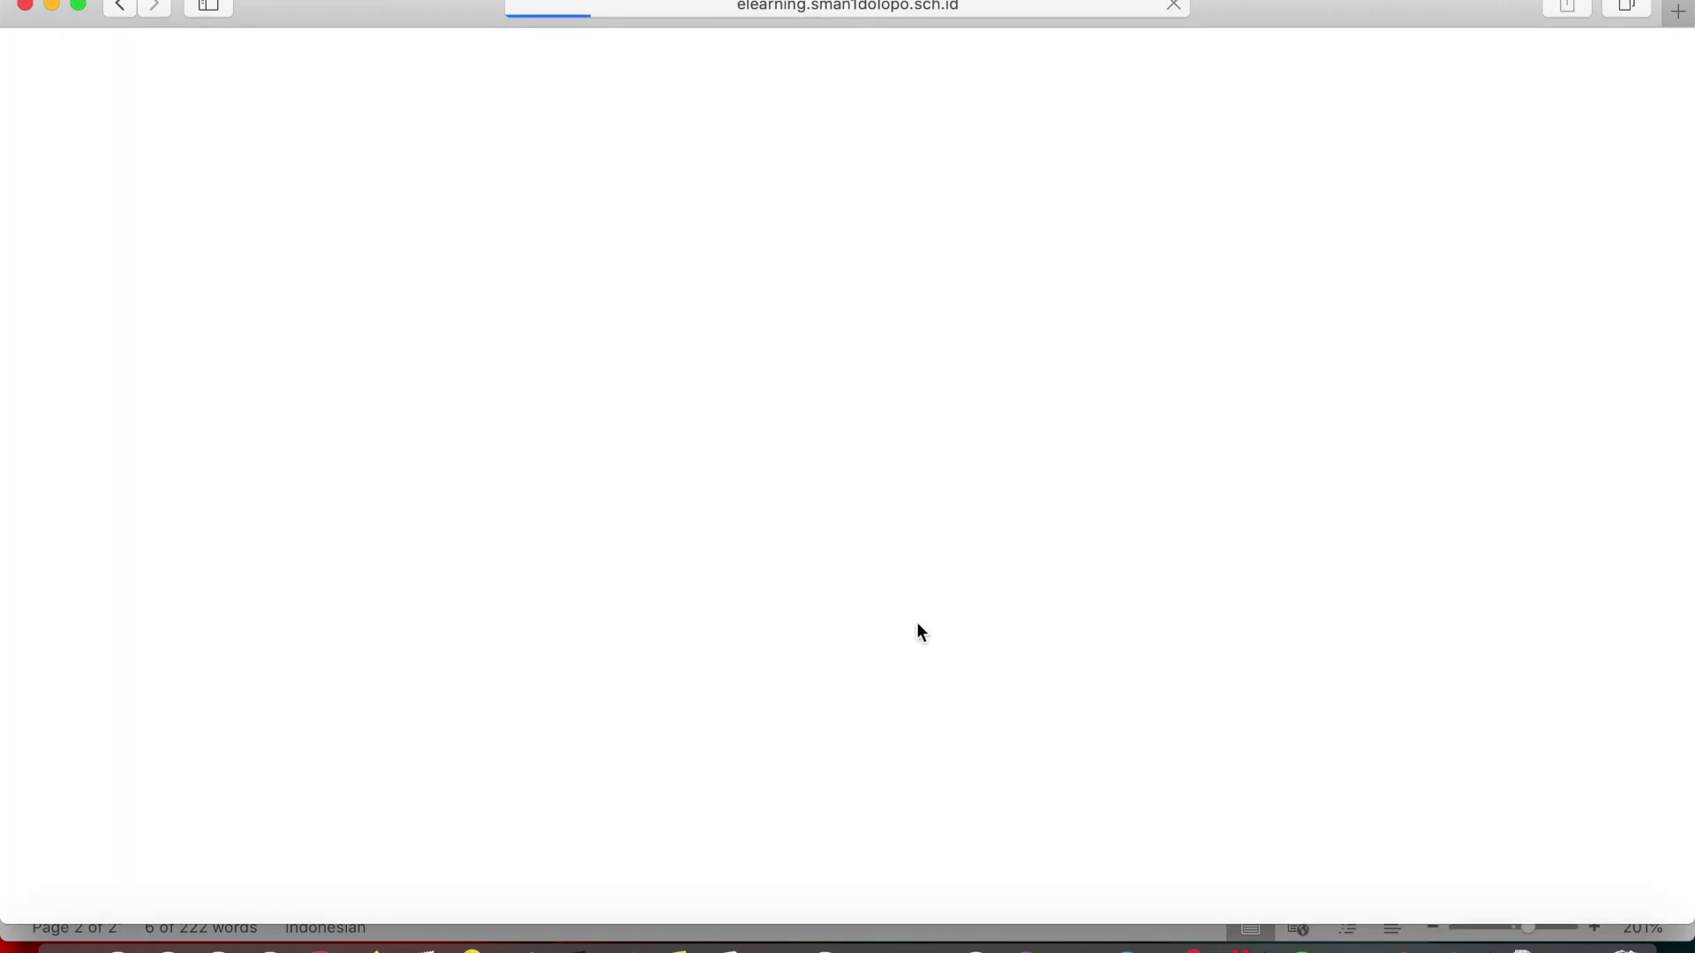
pyautogui.scroll(-5, 922, 620)
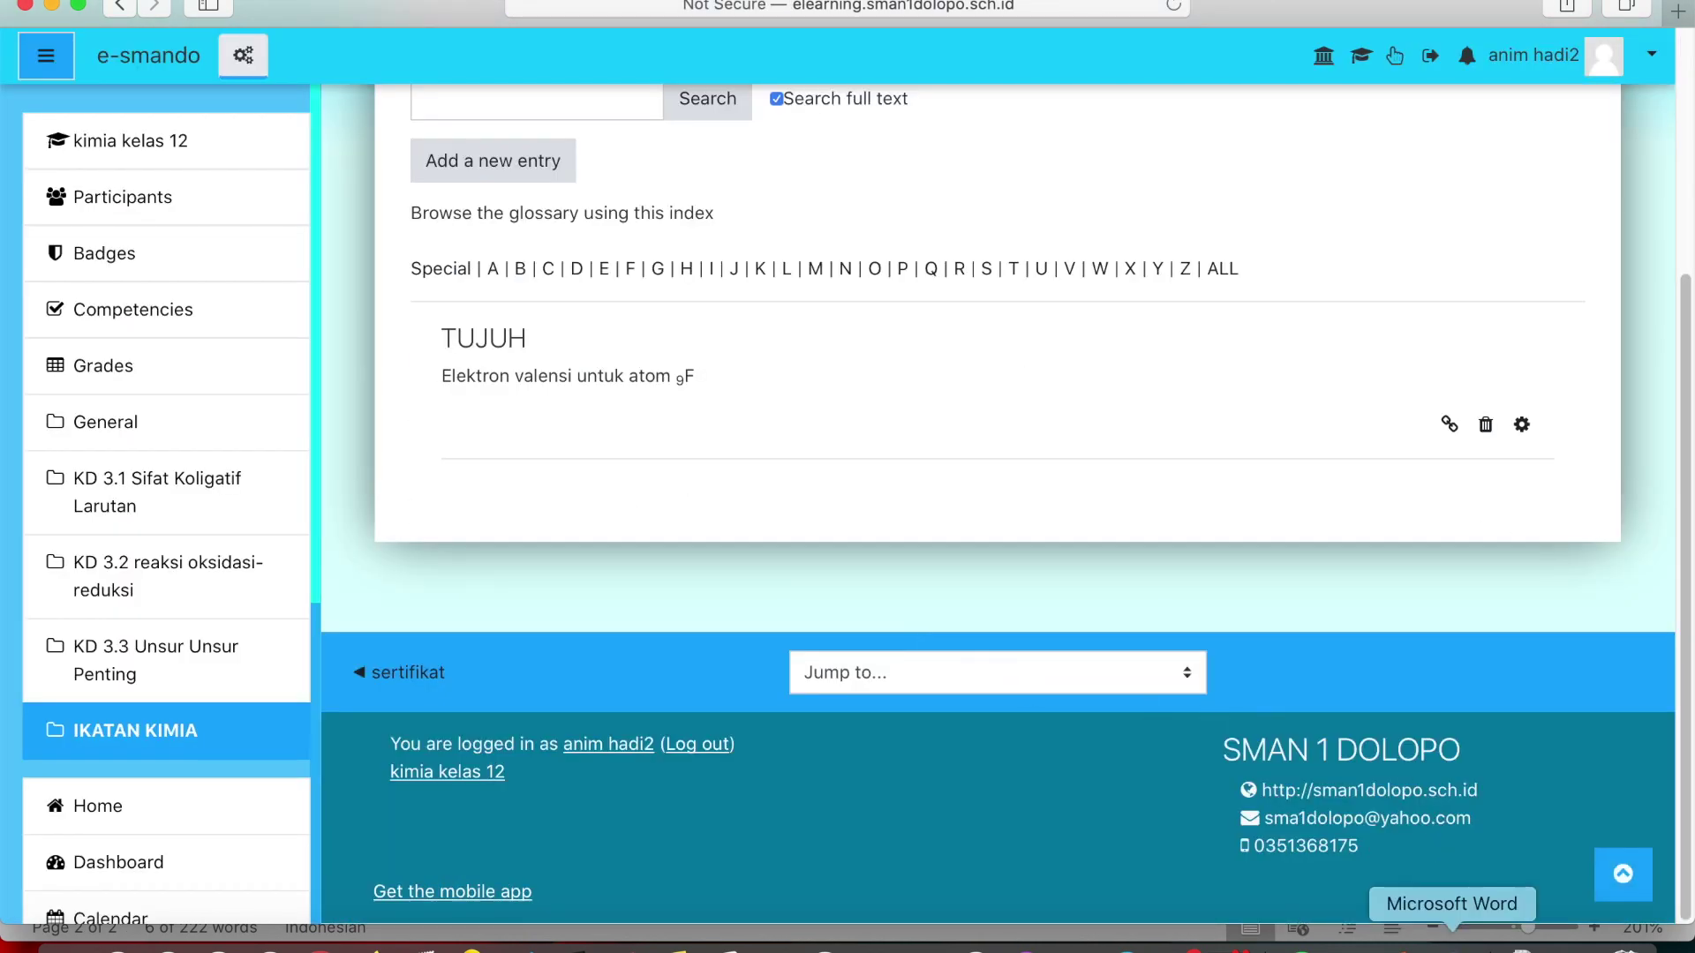
# Step: Switch to the Word document and copy Mendatar clue 8, "Pemakaian pasangan elektron yang berasal dari satu atom", with its answer KOORDINAT
pyautogui.click(1452, 934)
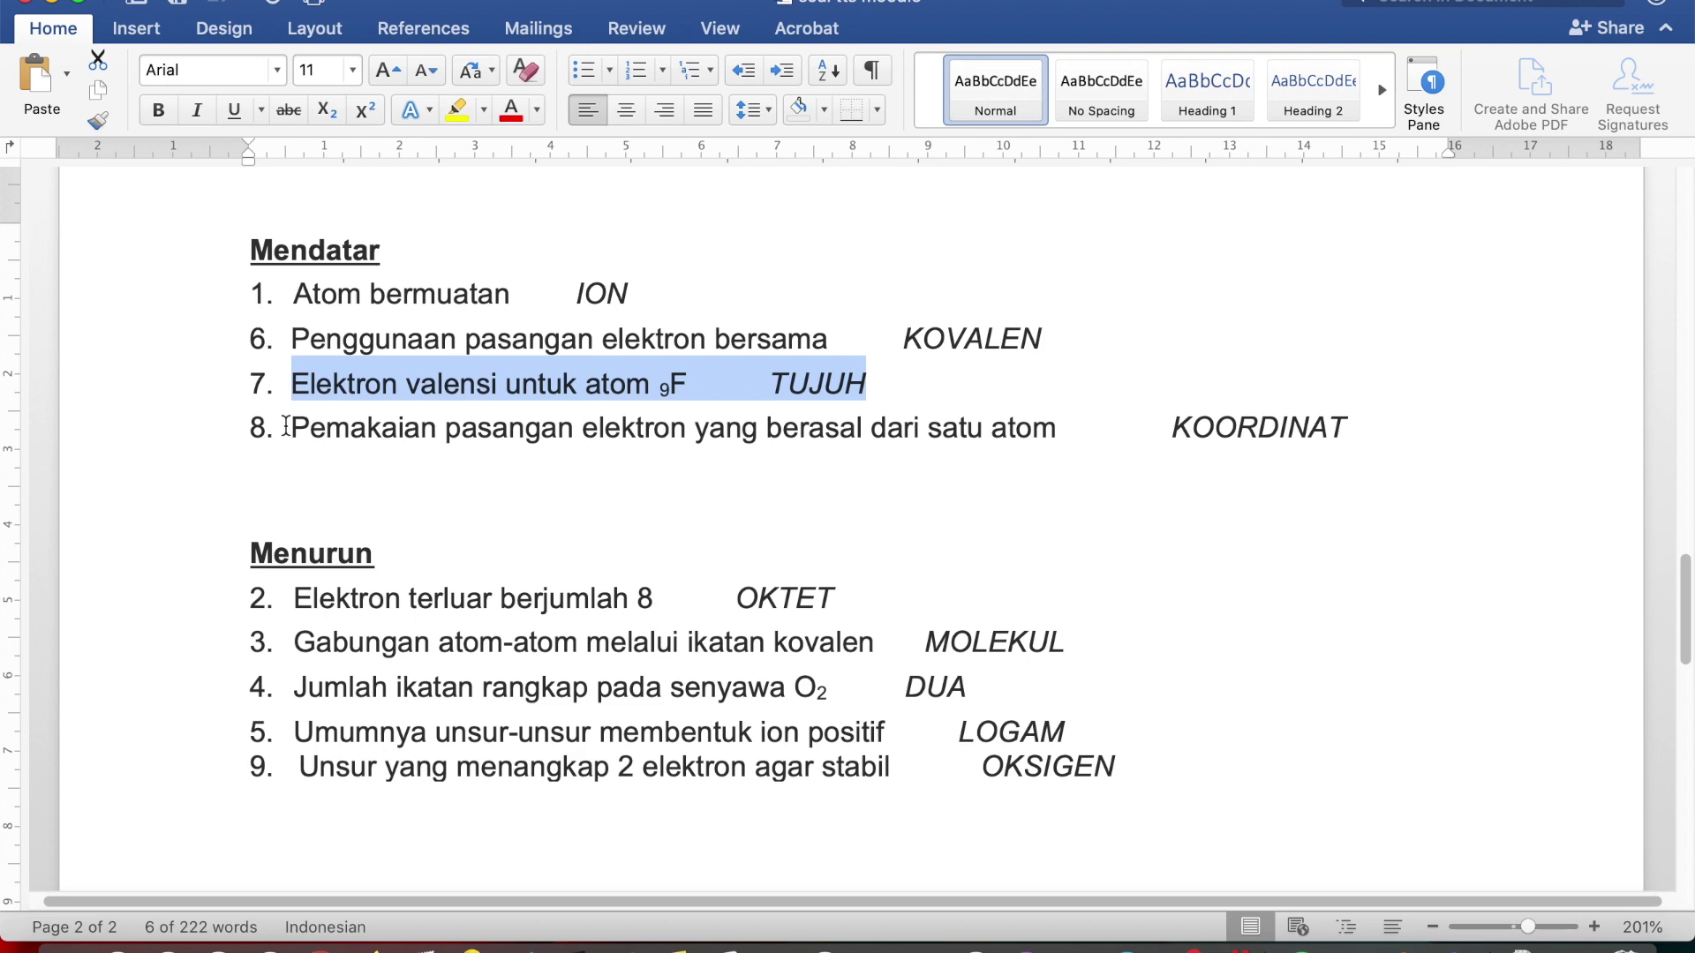
pyautogui.moveTo(292, 427); pyautogui.dragTo(730, 421)
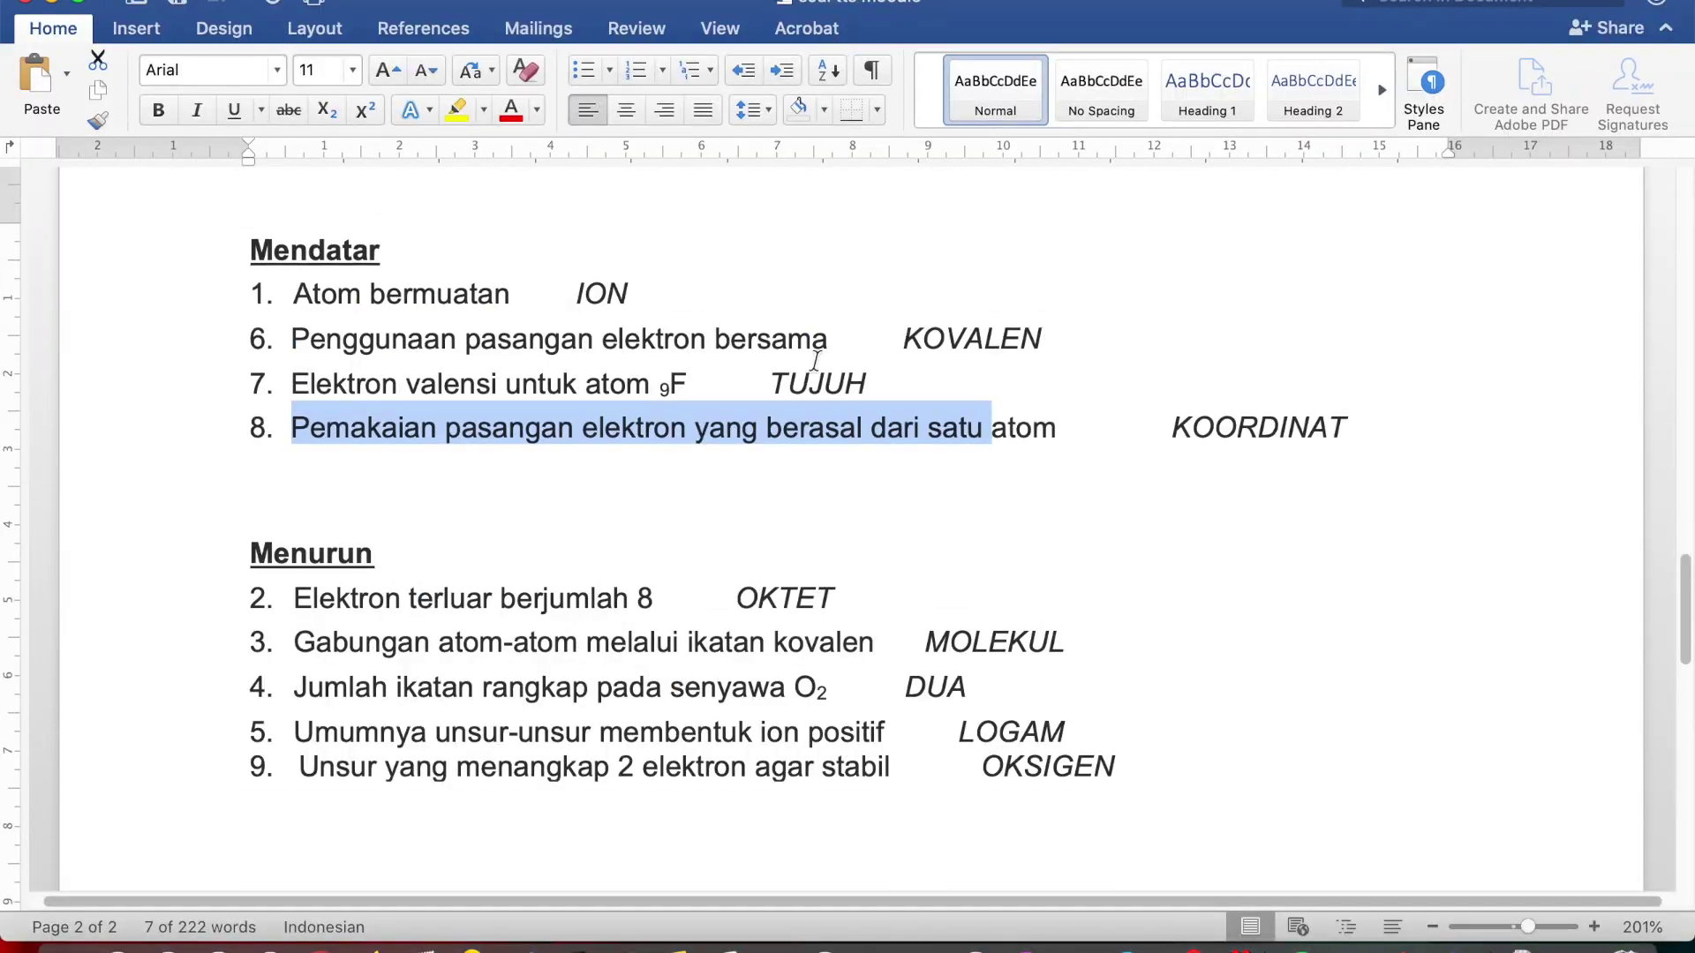
pyautogui.click(978, 441)
pyautogui.moveTo(295, 429); pyautogui.dragTo(1324, 427)
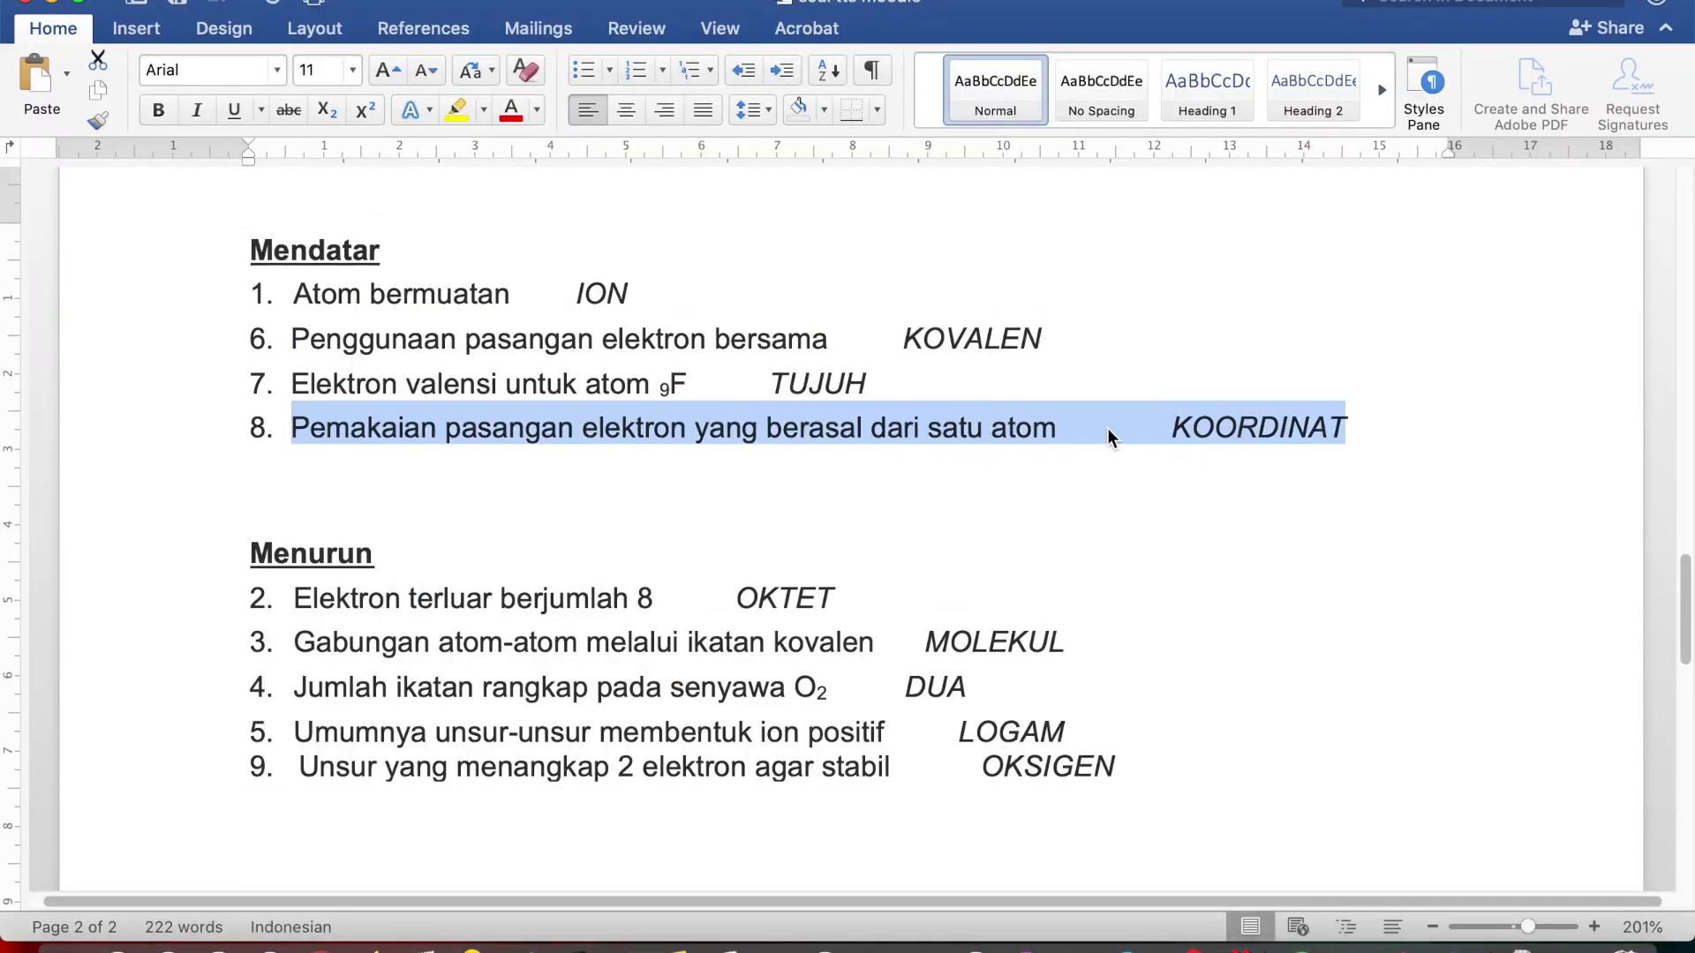
pyautogui.rightClick(976, 427)
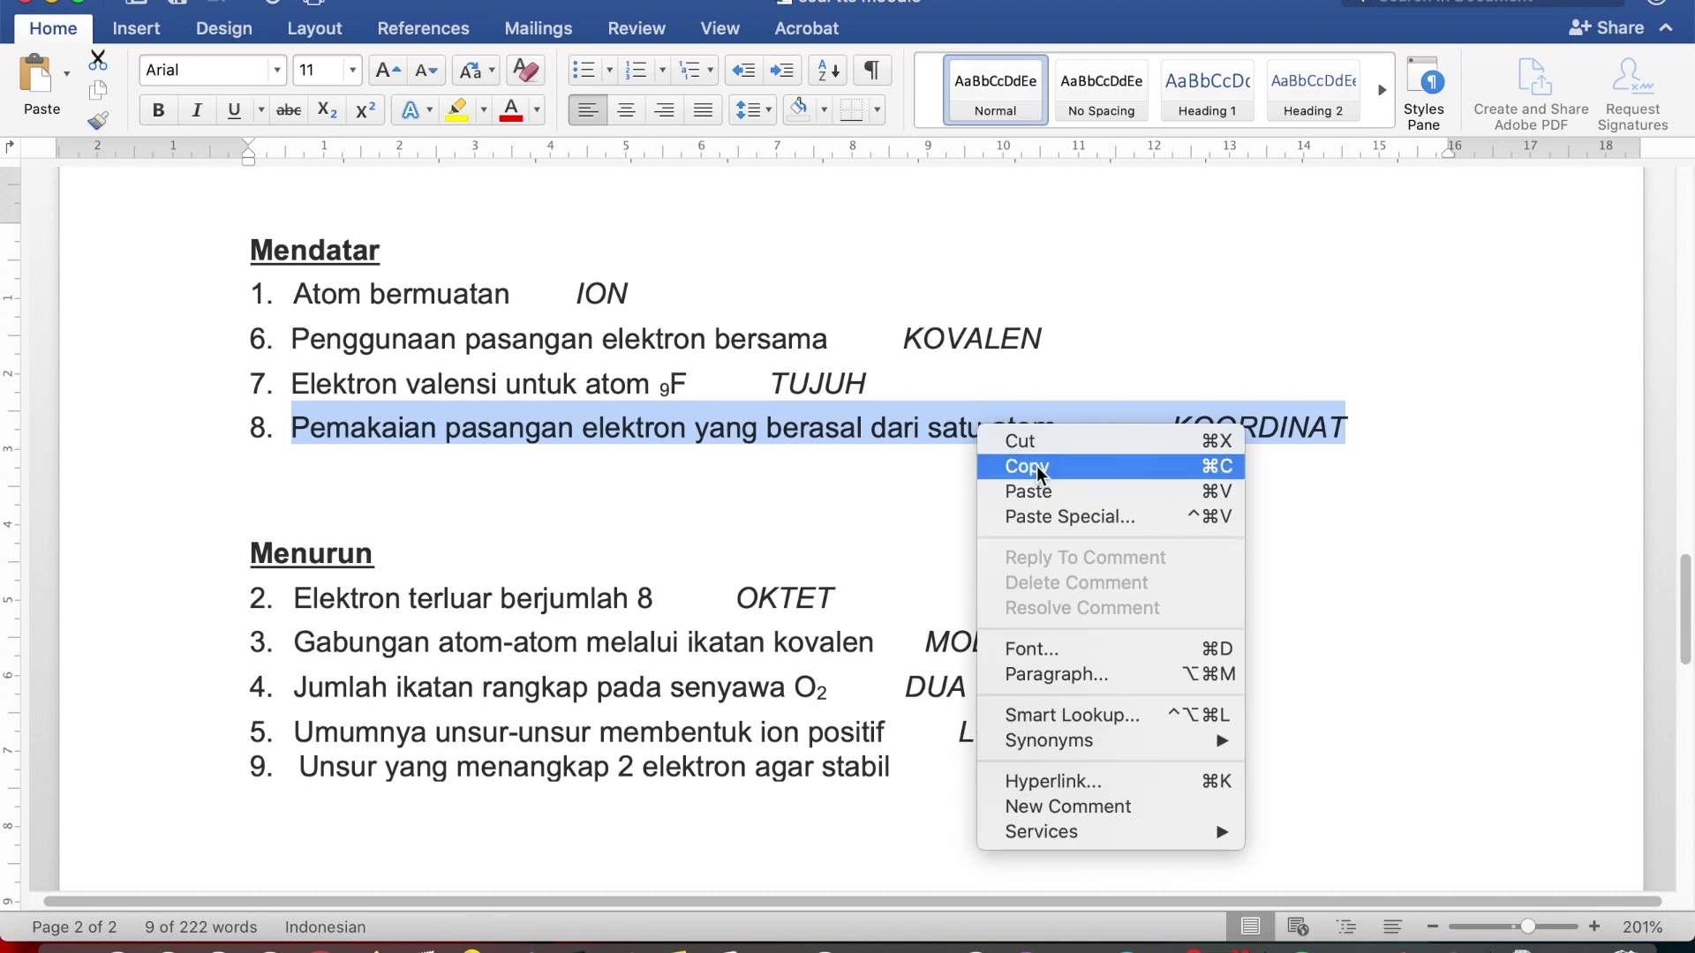
pyautogui.click(1036, 464)
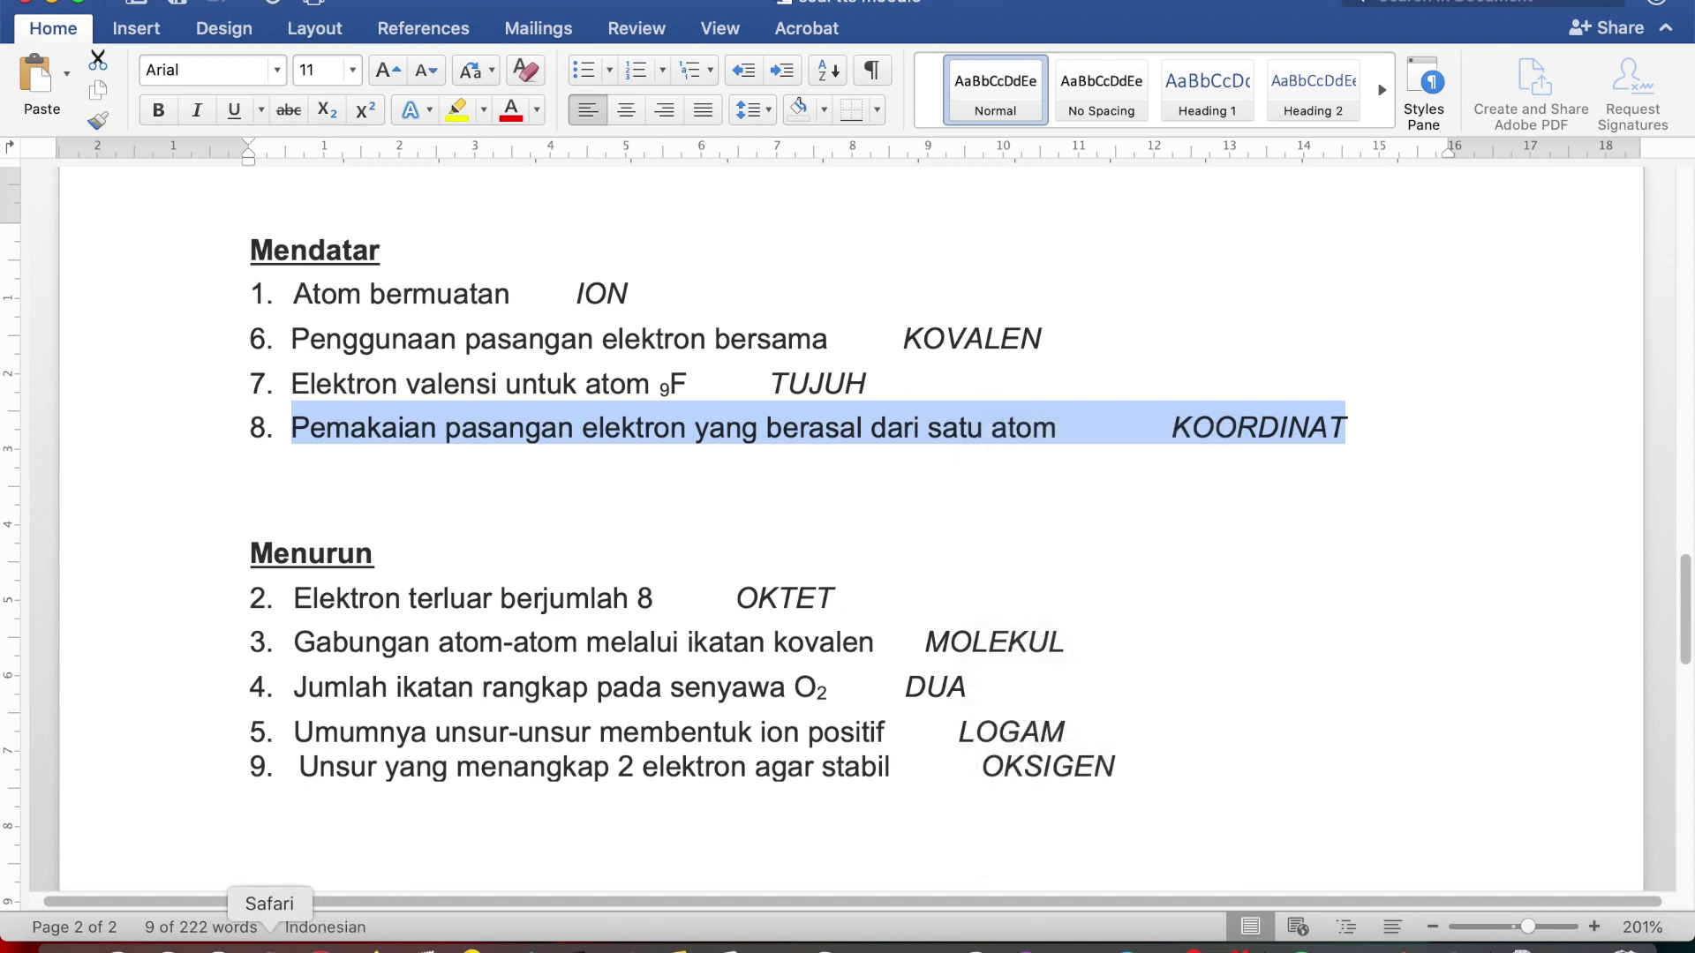
# Step: Return to the browser, start another glossary entry and paste the copied Mendatar clue 8 text into its definition
pyautogui.click(270, 948)
pyautogui.click(494, 162)
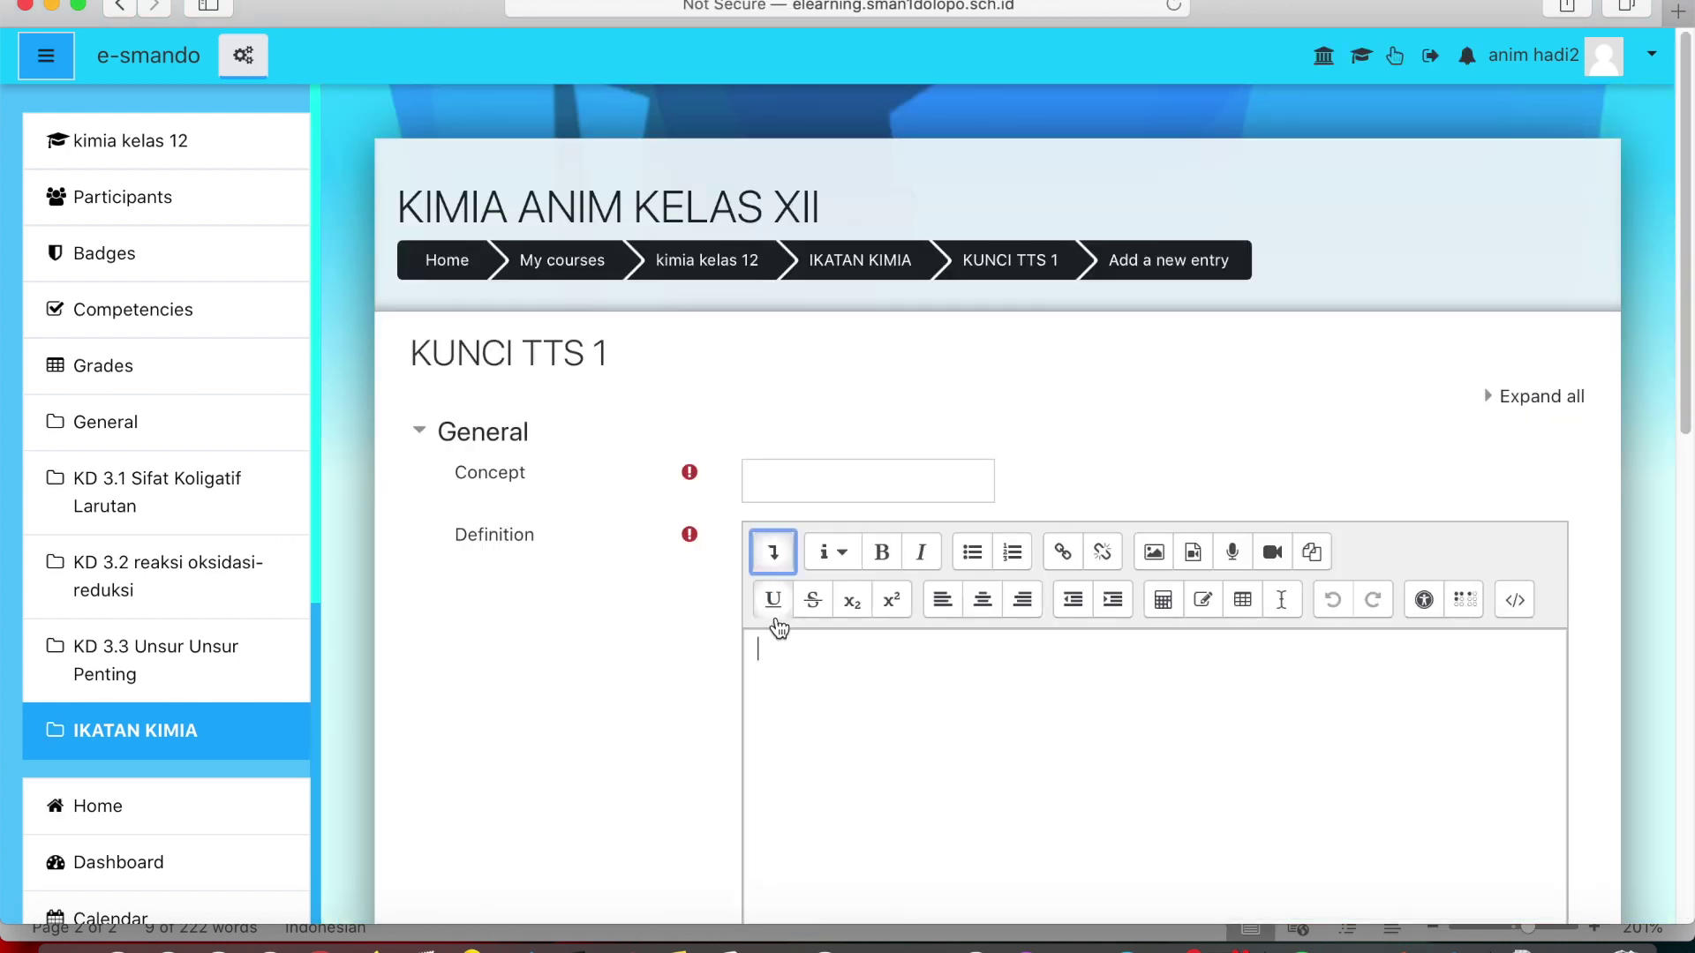
pyautogui.click(776, 665)
pyautogui.press('super+v')
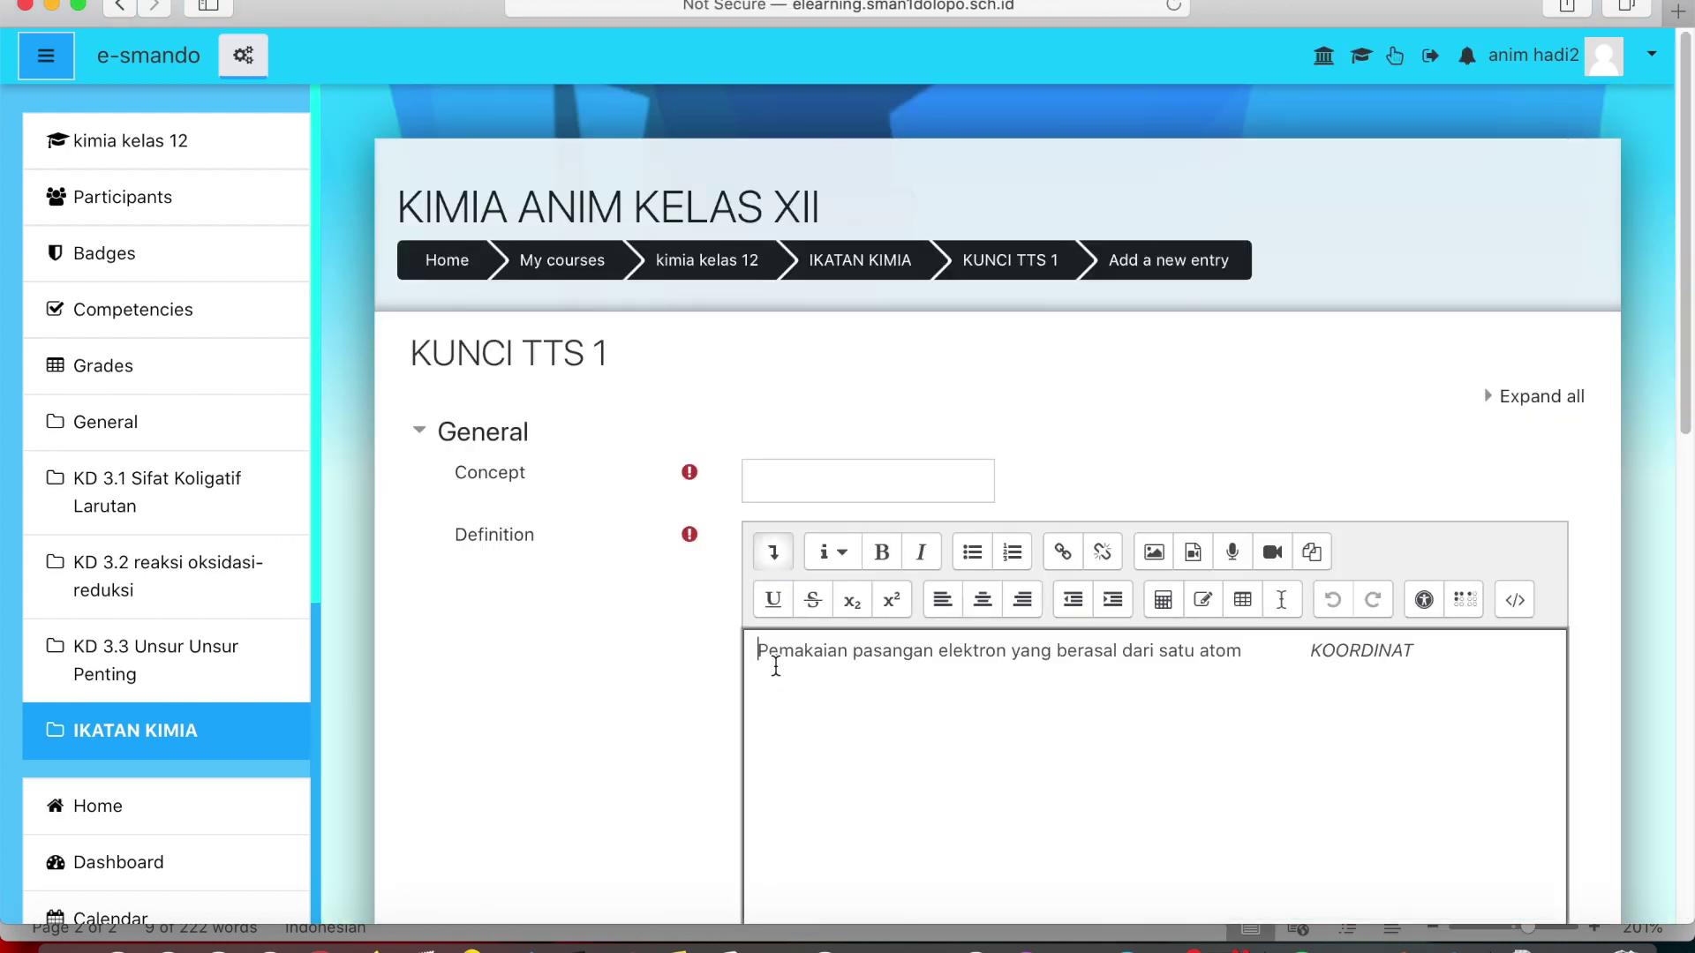
# Step: Move the word KOORDINAT from the definition into the Concept field and save the entry
pyautogui.moveTo(1312, 650); pyautogui.dragTo(1415, 650)
pyautogui.rightClick(1373, 650)
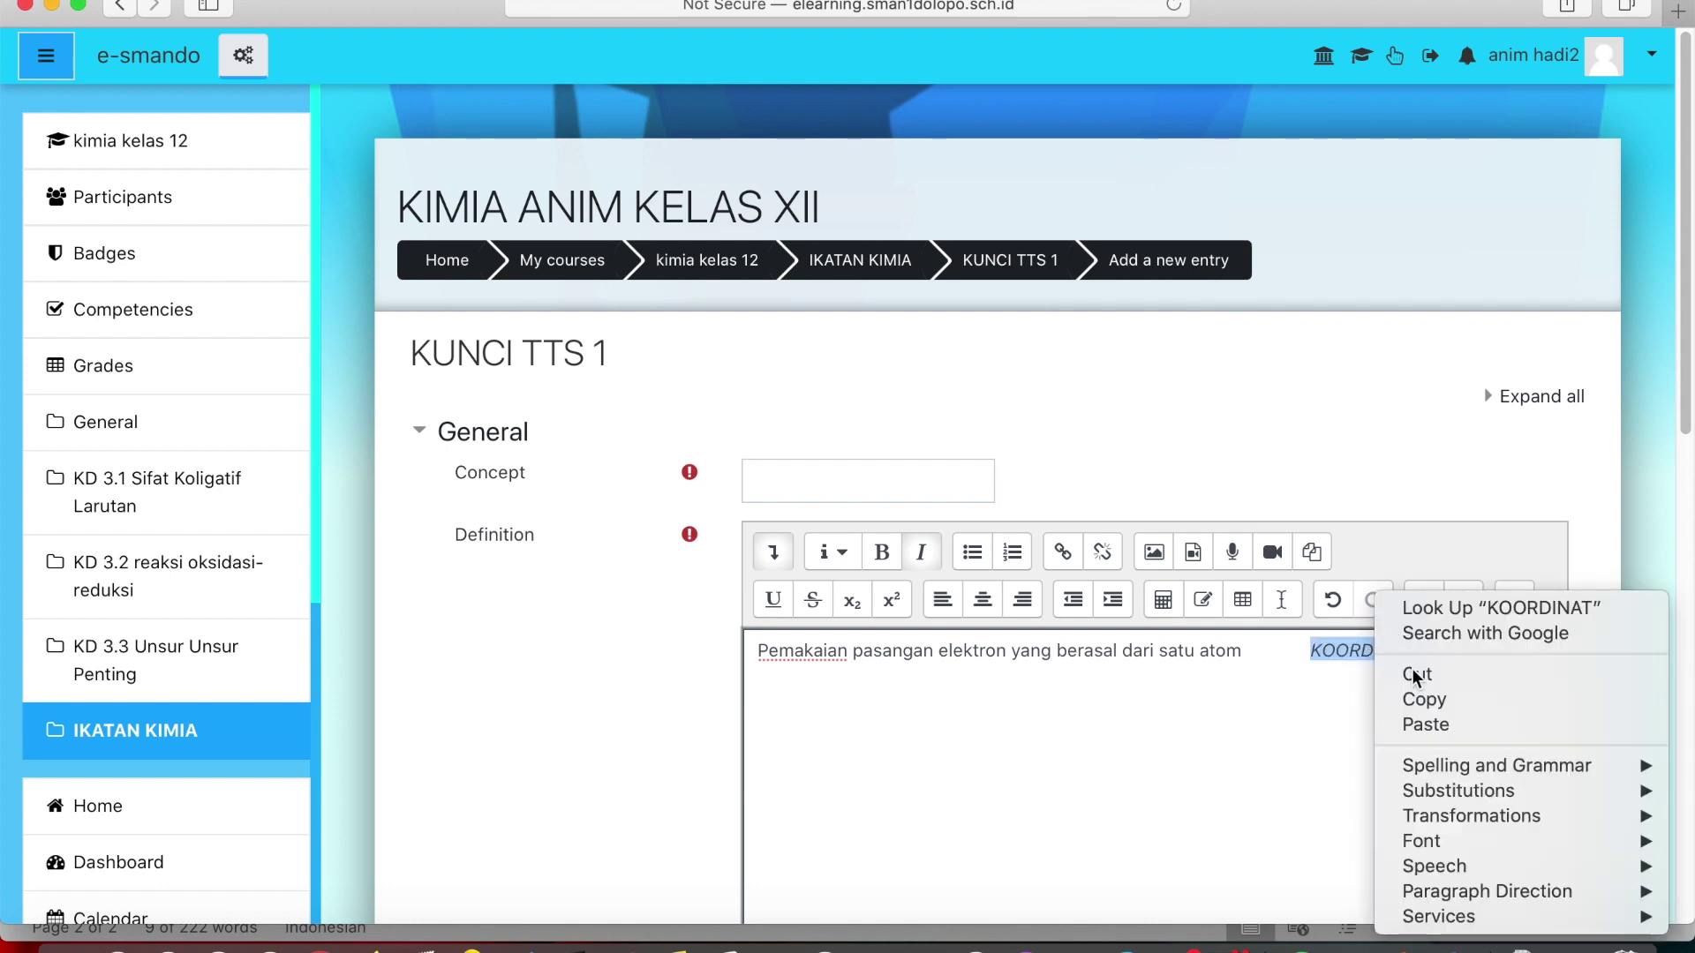
pyautogui.click(1408, 672)
pyautogui.click(831, 491)
pyautogui.rightClick(830, 491)
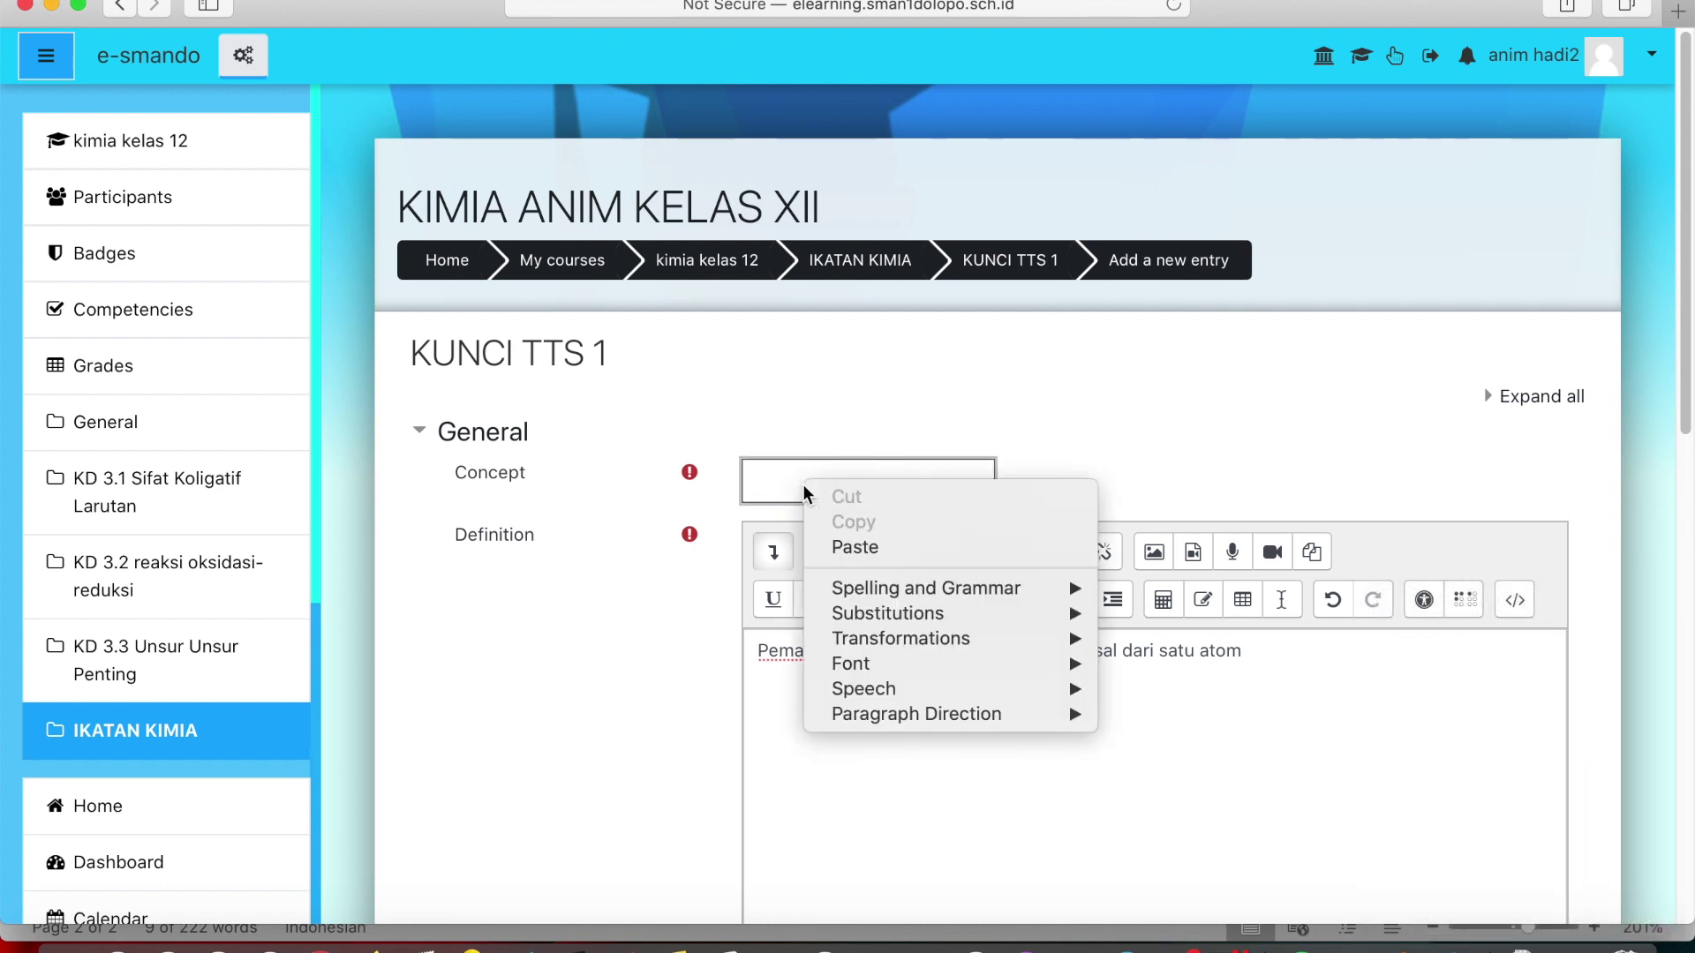
pyautogui.click(874, 546)
pyautogui.scroll(-1, 867, 653)
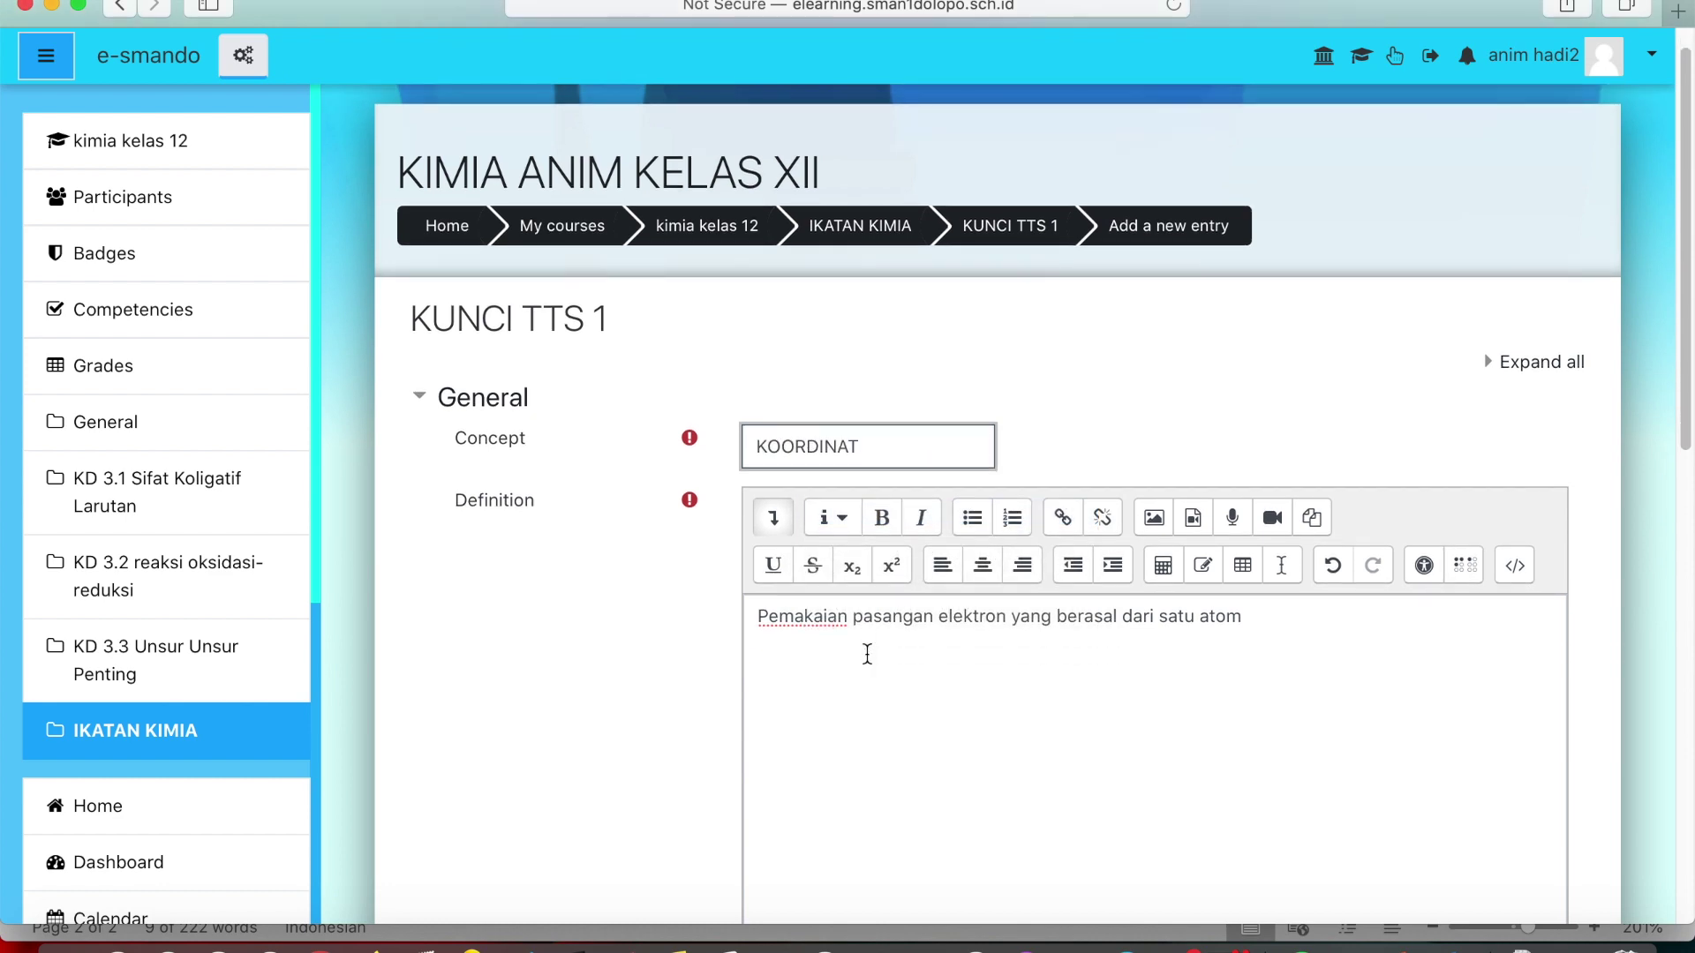
pyautogui.click(757, 445)
pyautogui.scroll(-20, 1022, 799)
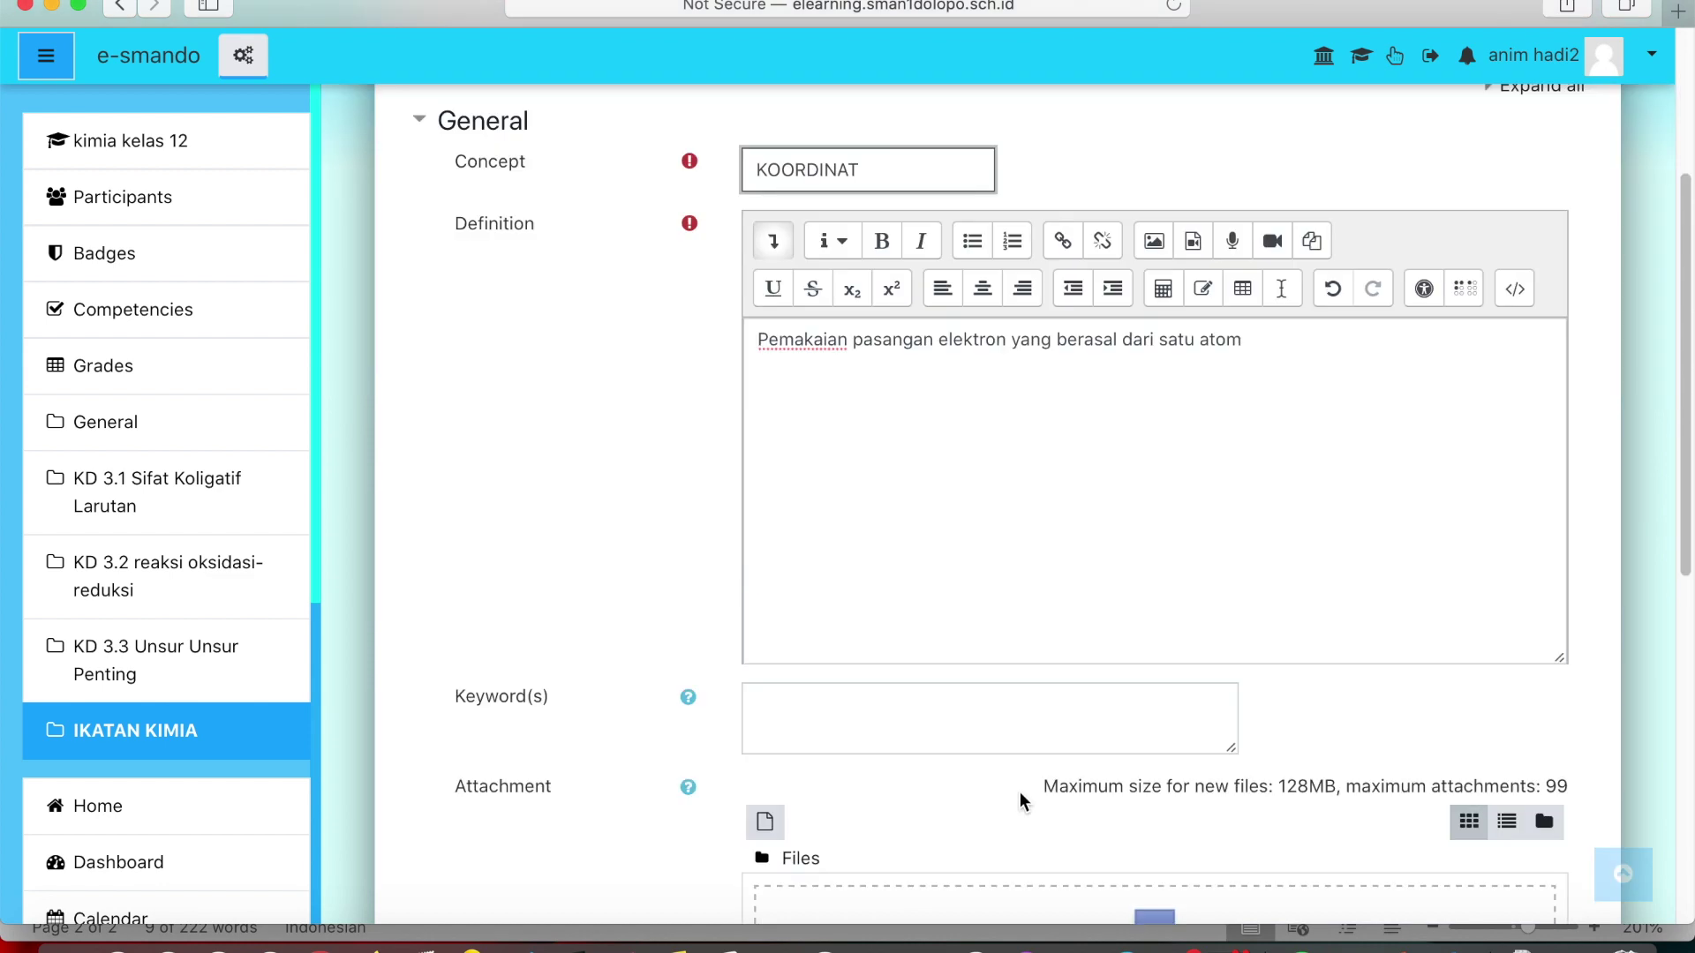
pyautogui.click(818, 770)
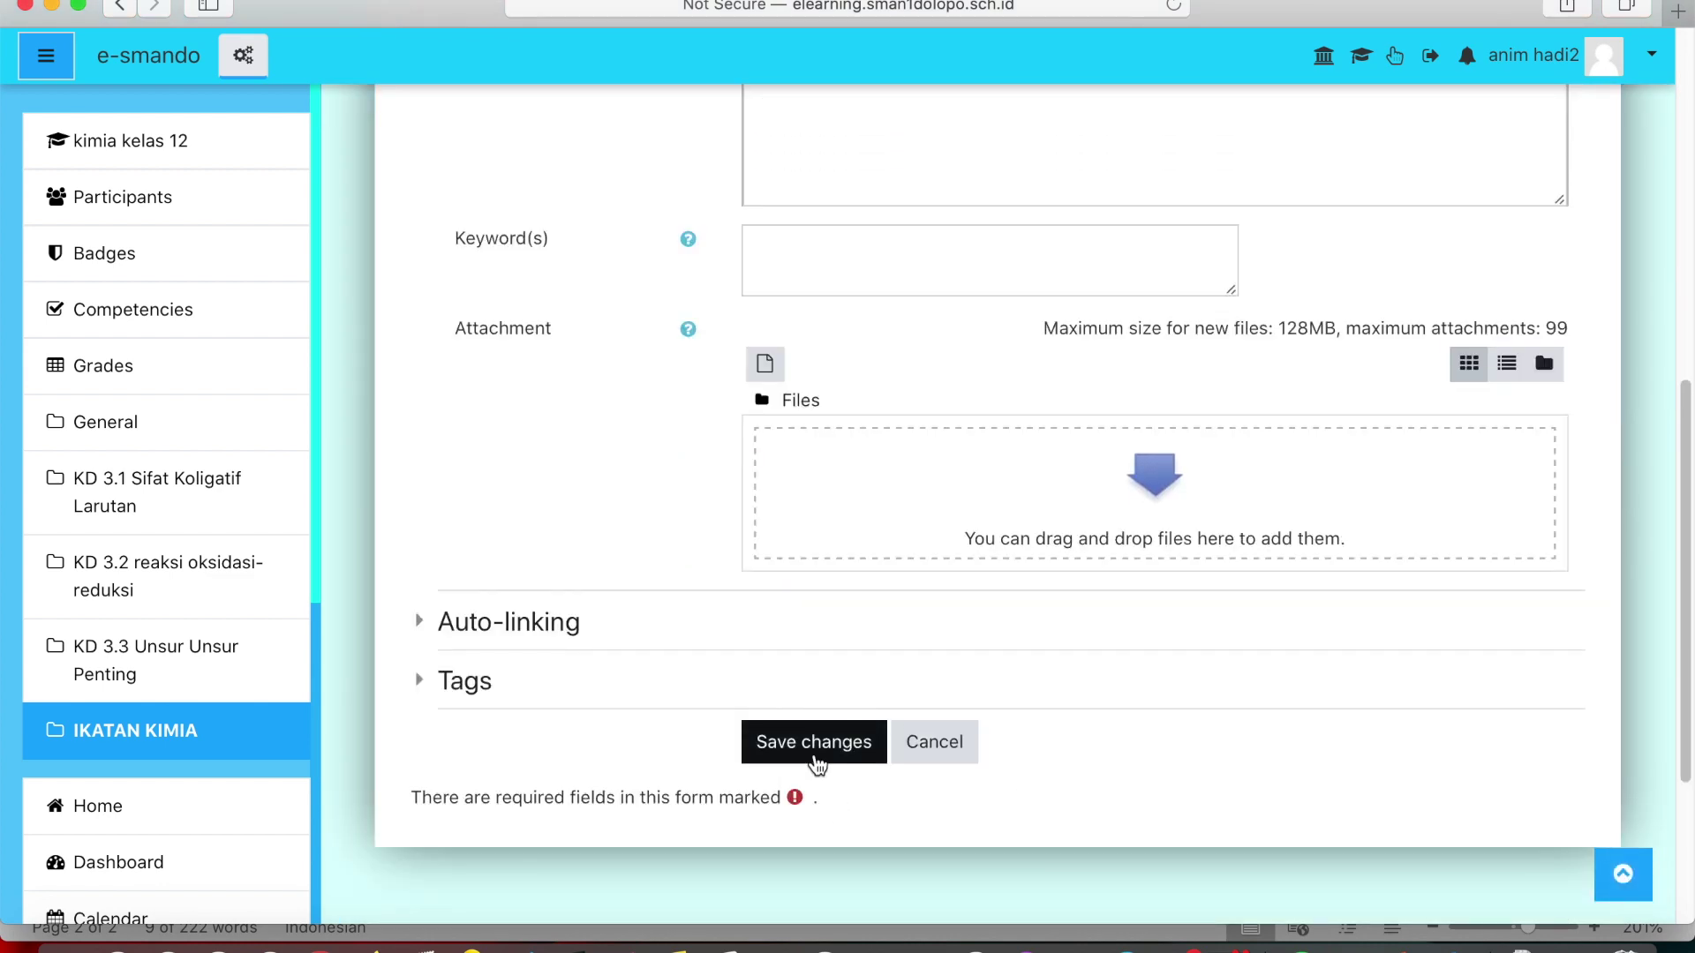
pyautogui.scroll(-4, 1019, 555)
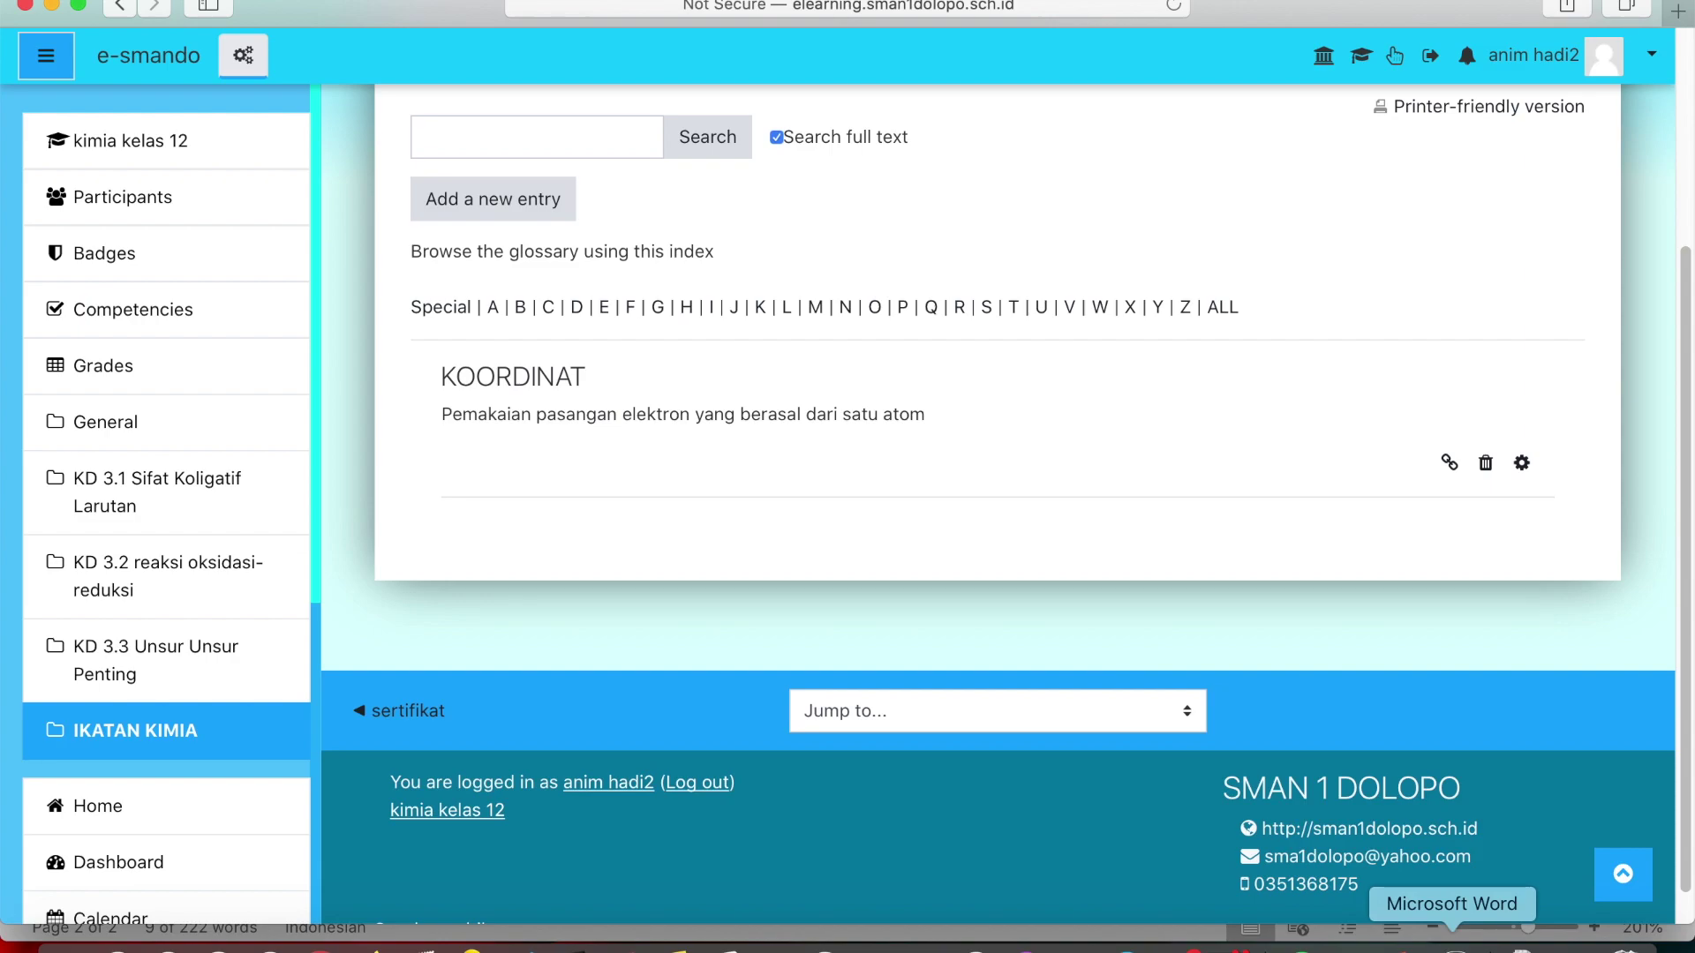
# Step: Switch to the Word document and copy Menurun clue 2, "Elektron terluar berjumlah 8", with its answer OKTET
pyautogui.click(1452, 945)
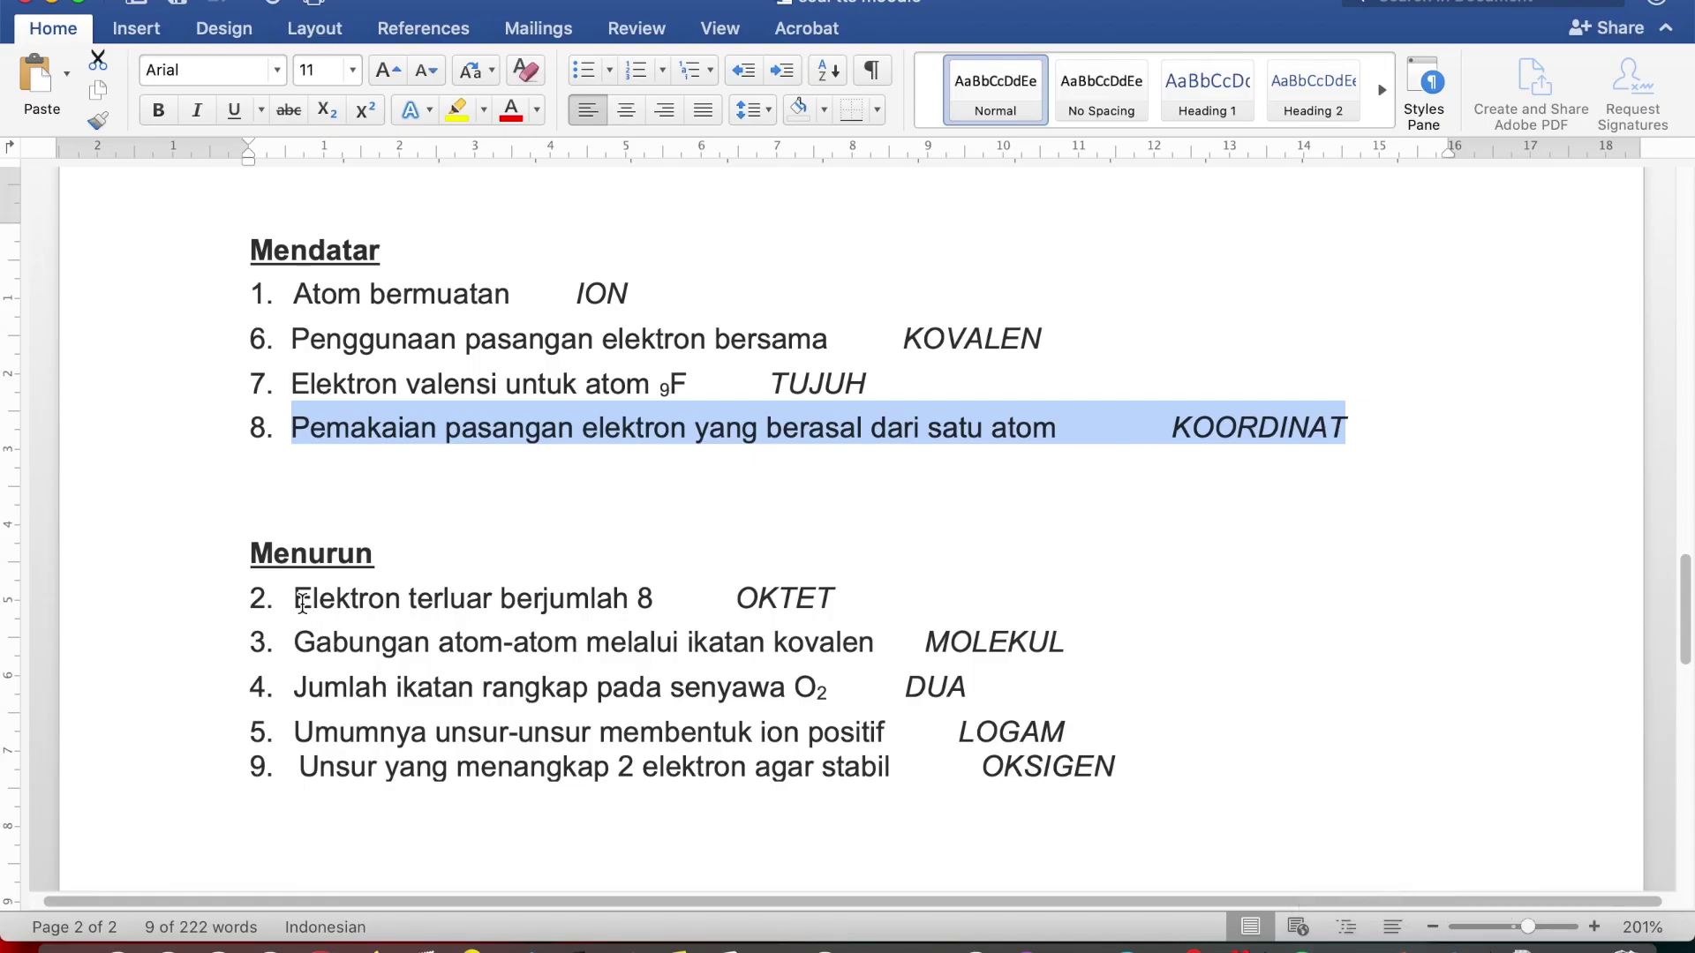
pyautogui.moveTo(300, 602); pyautogui.dragTo(839, 611)
pyautogui.rightClick(625, 602)
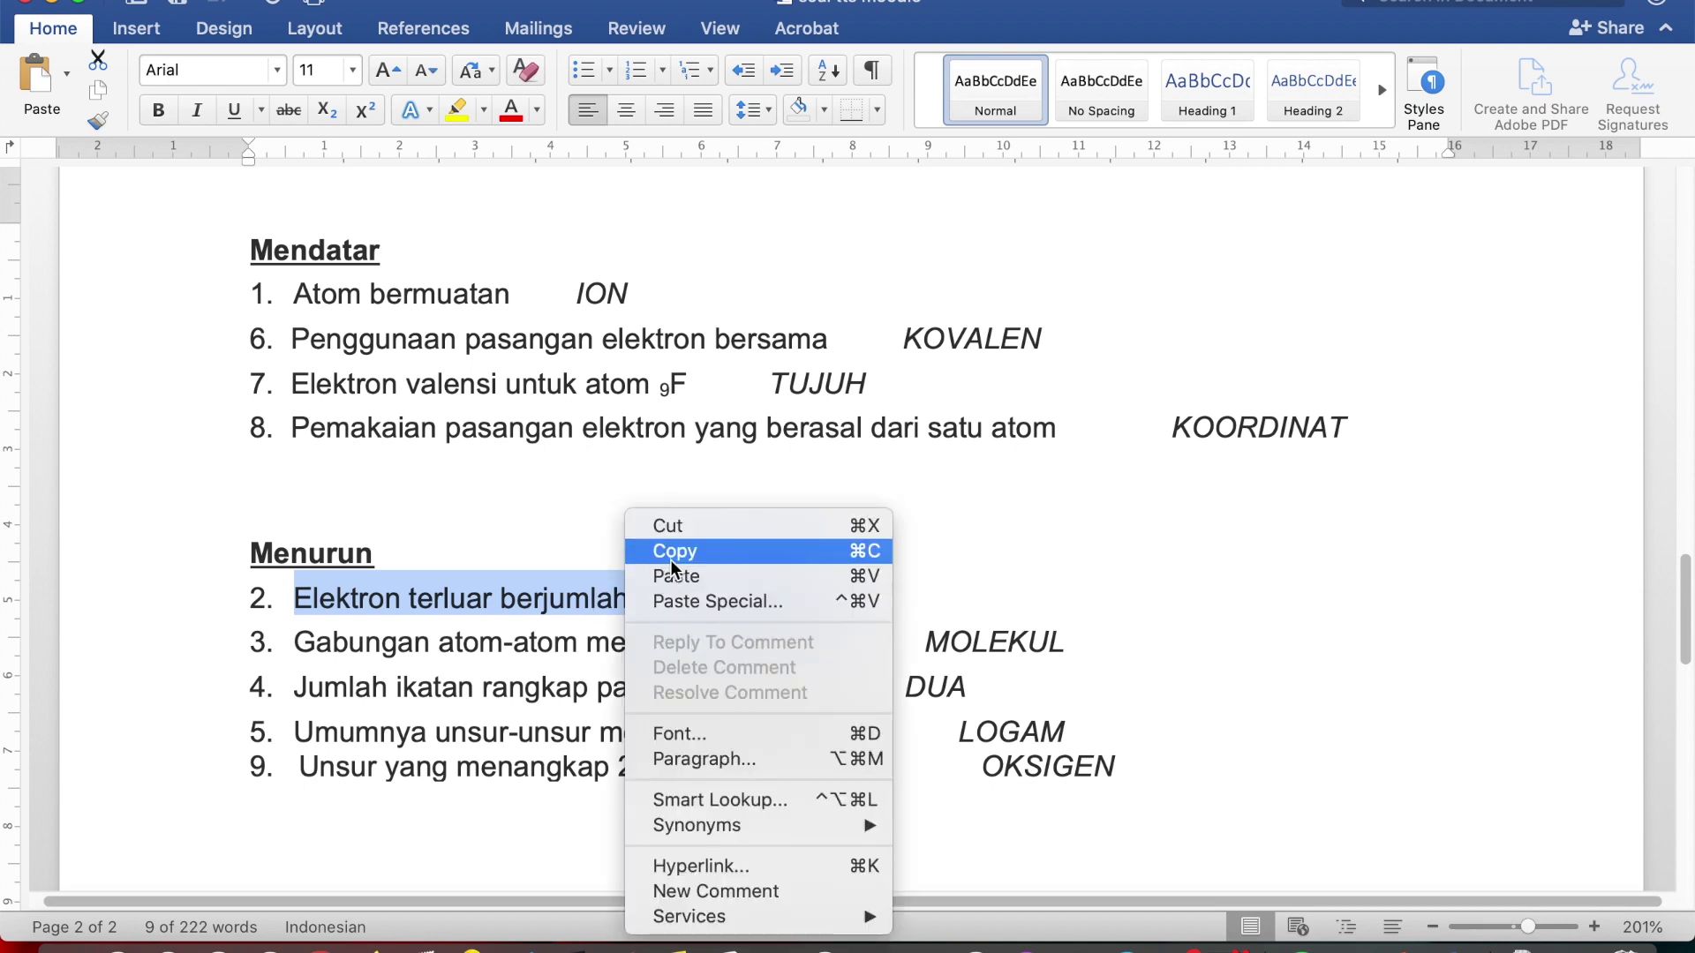
pyautogui.click(673, 552)
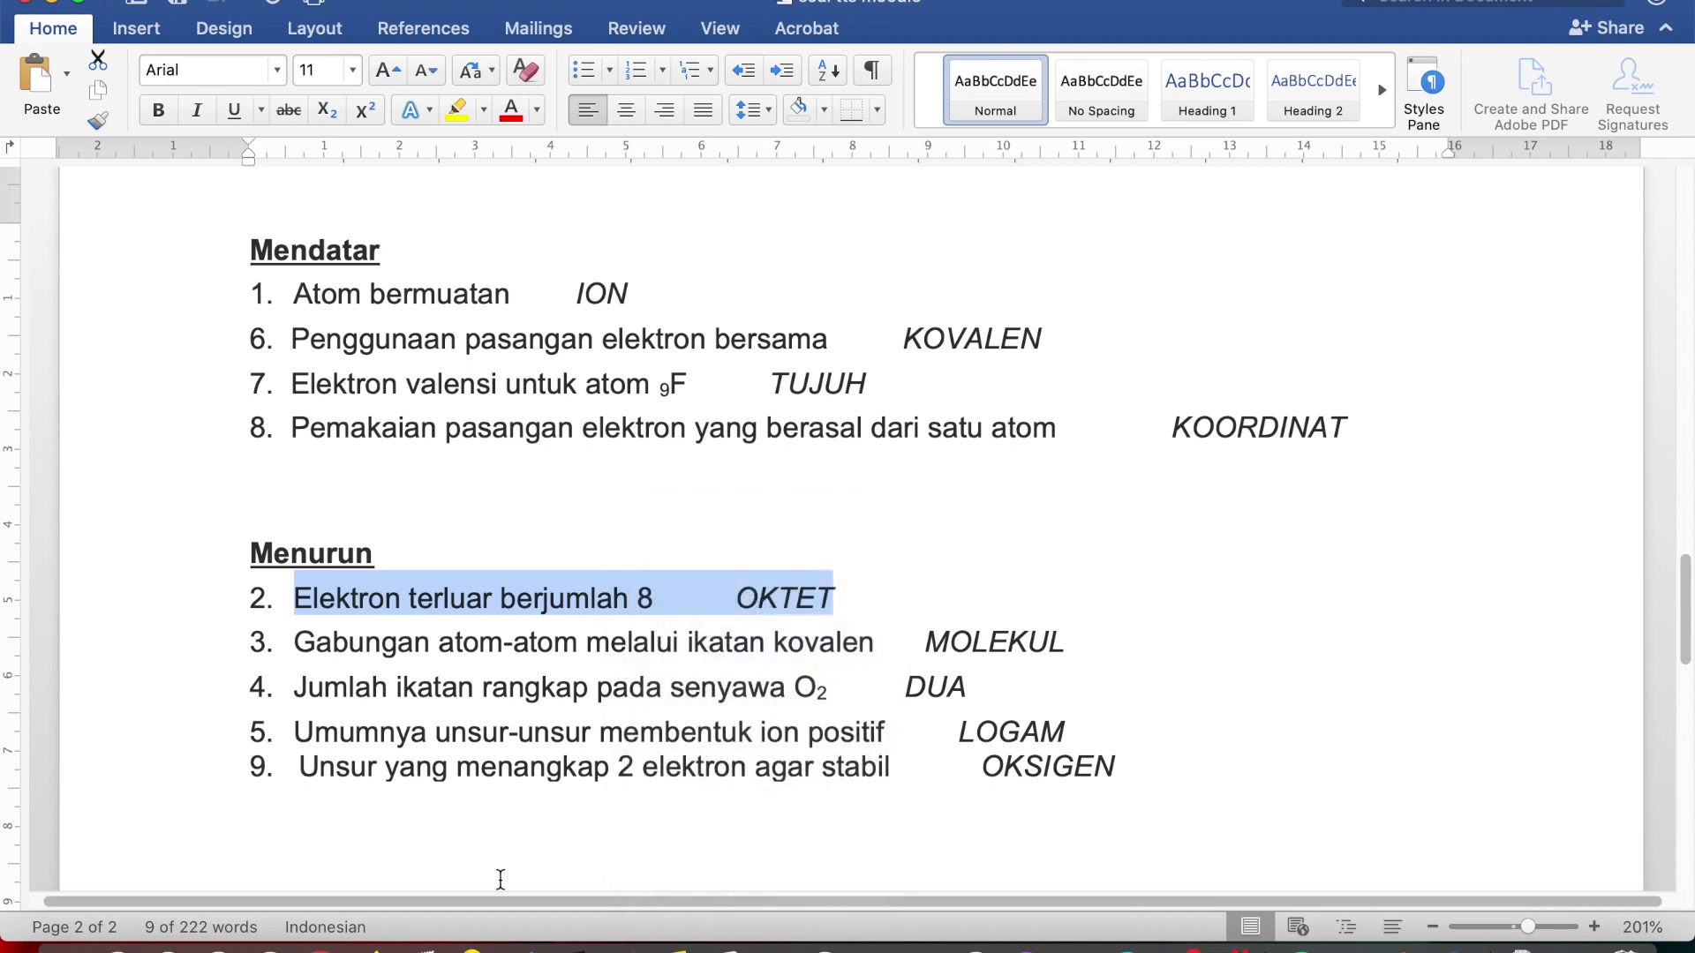
# Step: Switch back to the browser, start a new glossary entry and paste the copied Menurun clue 2 text into its definition
pyautogui.click(269, 940)
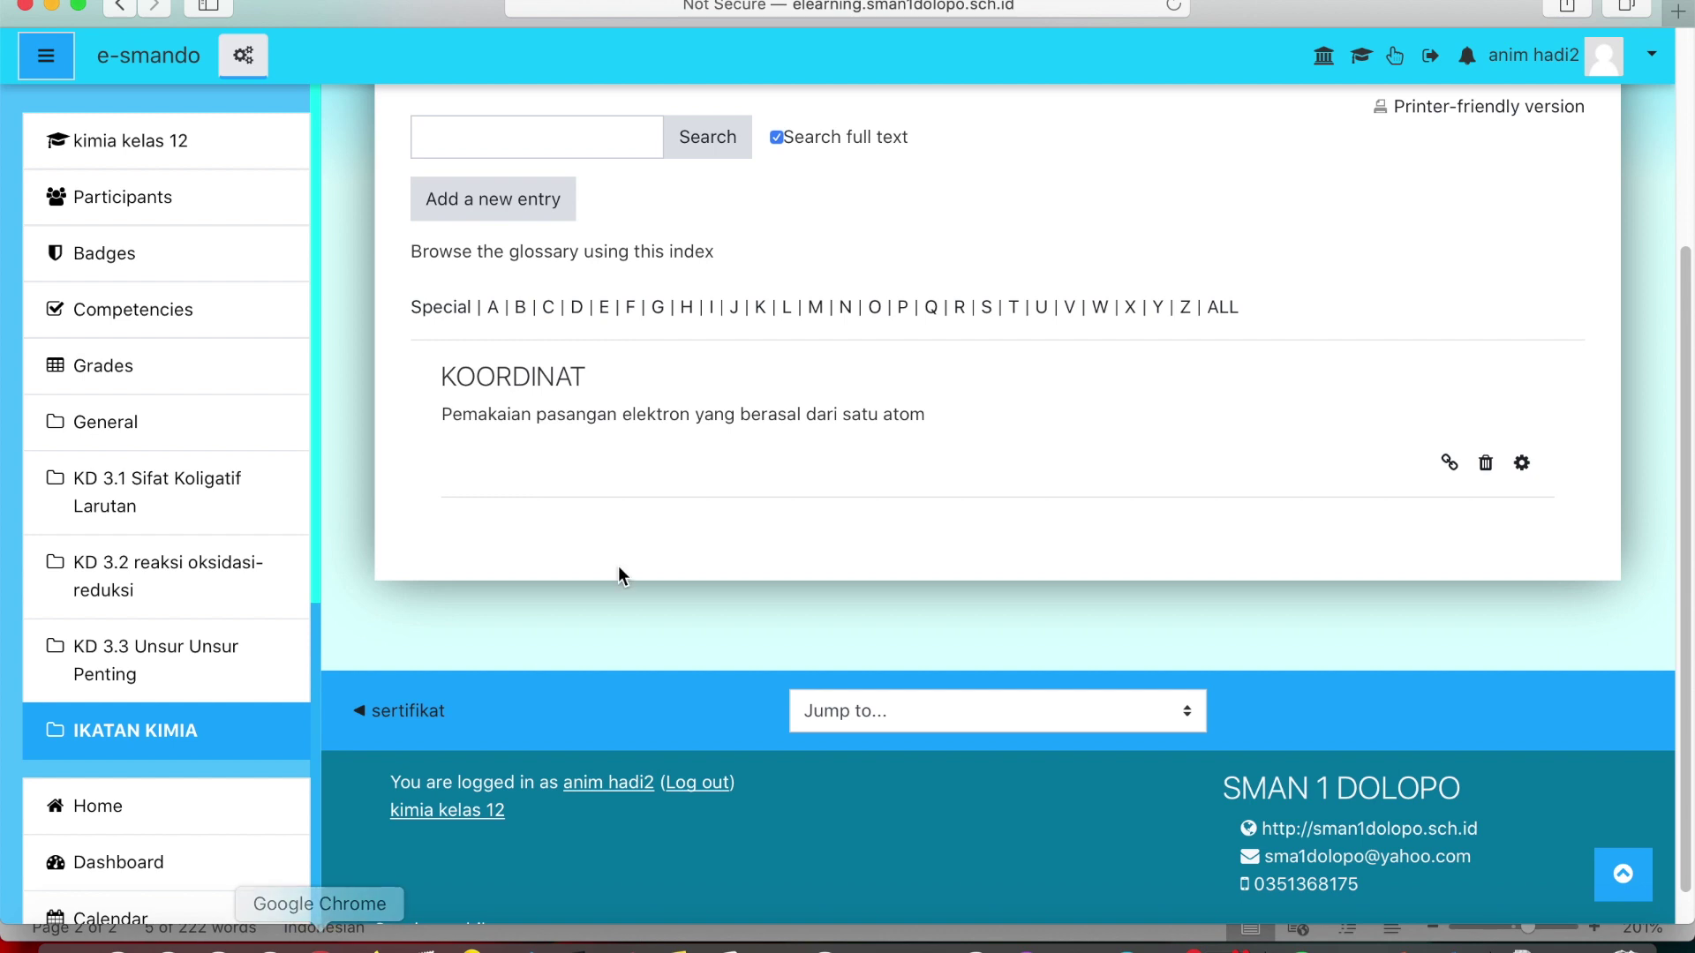
pyautogui.click(556, 210)
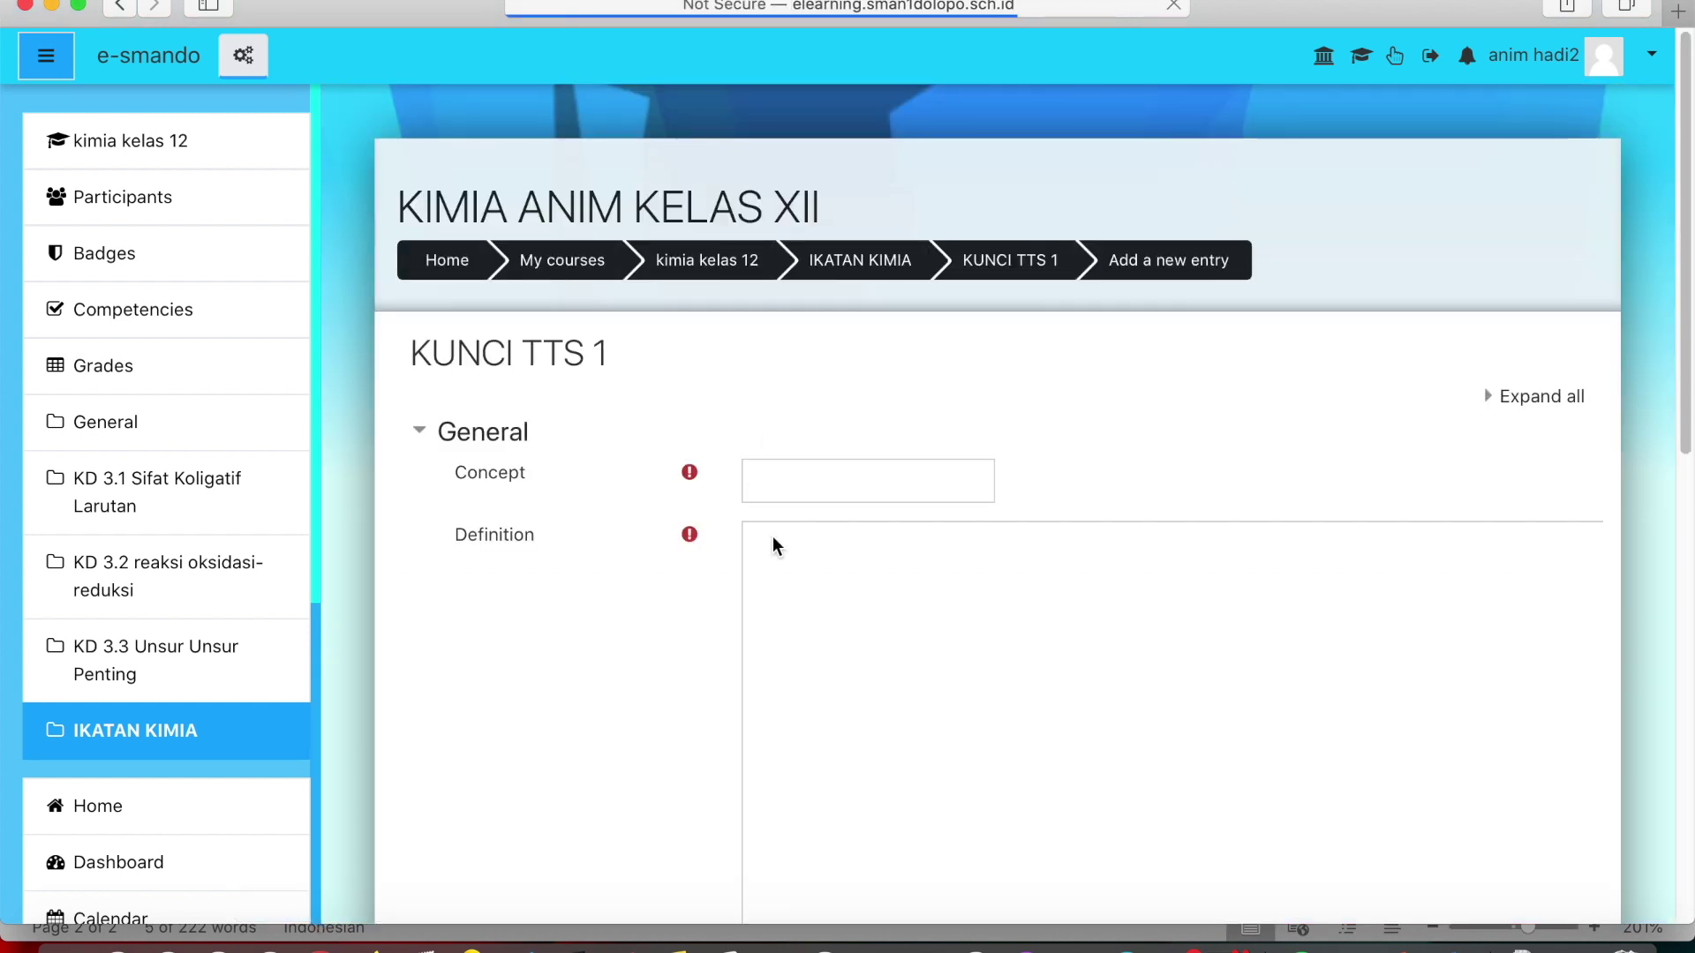
pyautogui.click(768, 622)
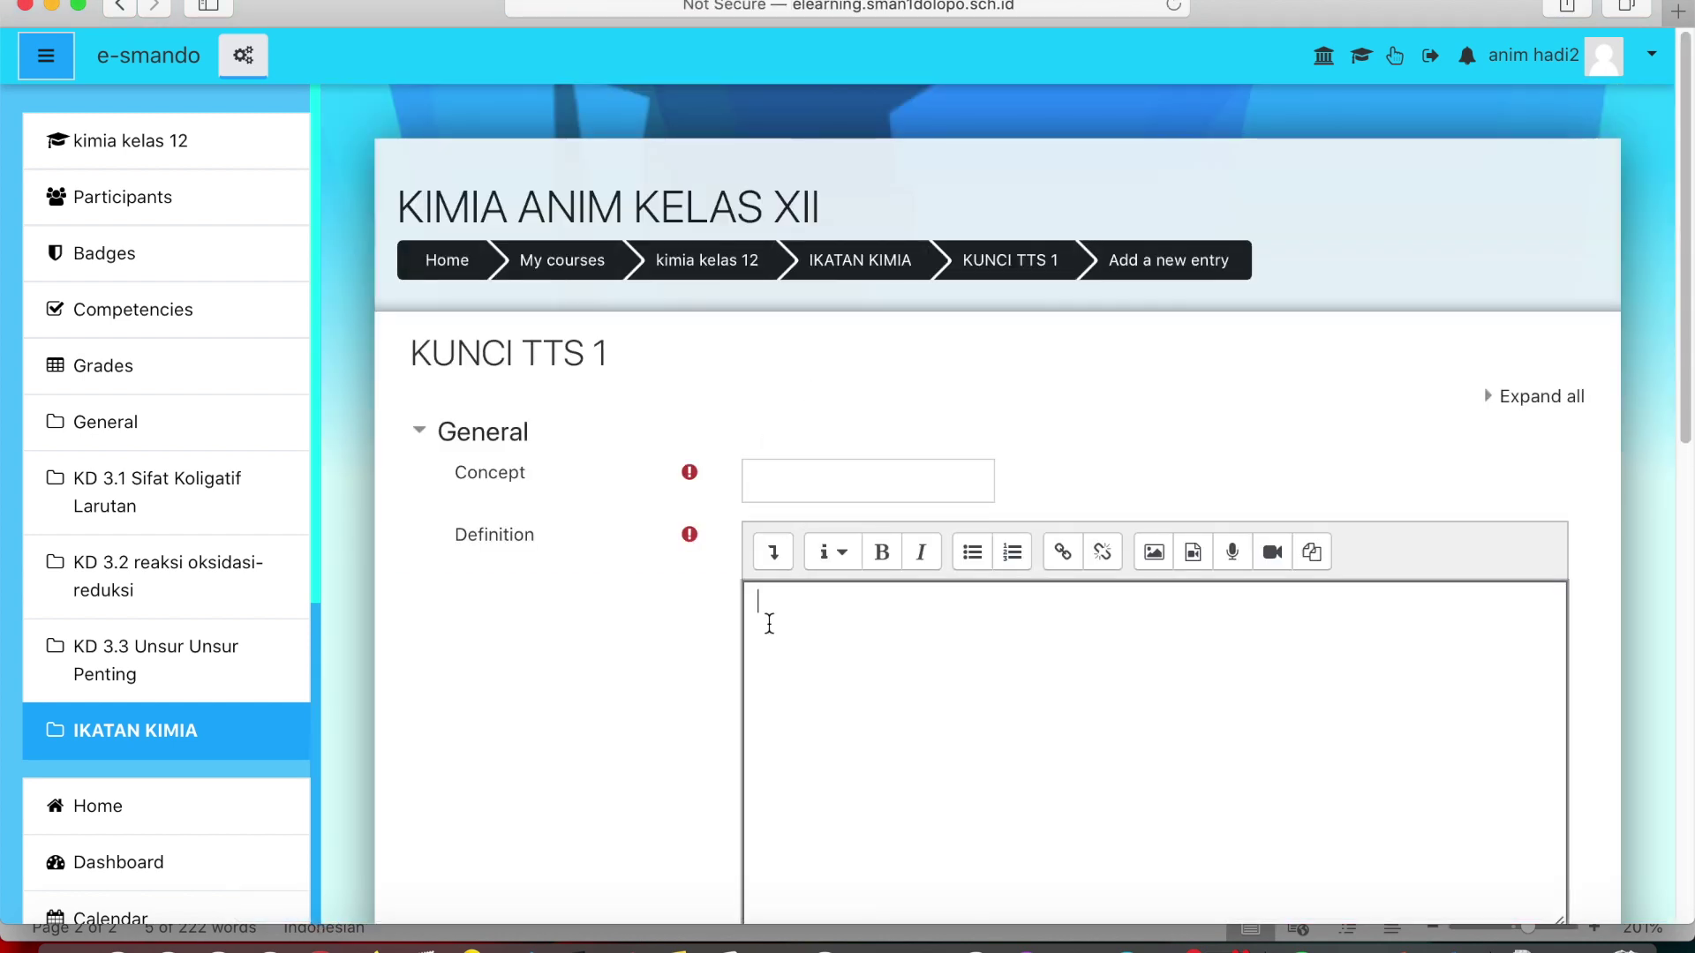
pyautogui.press('super+v')
# Step: Move the word OKTET from the definition into the Concept field and save the entry
pyautogui.moveTo(1037, 606); pyautogui.dragTo(1097, 603)
pyautogui.rightClick(1079, 609)
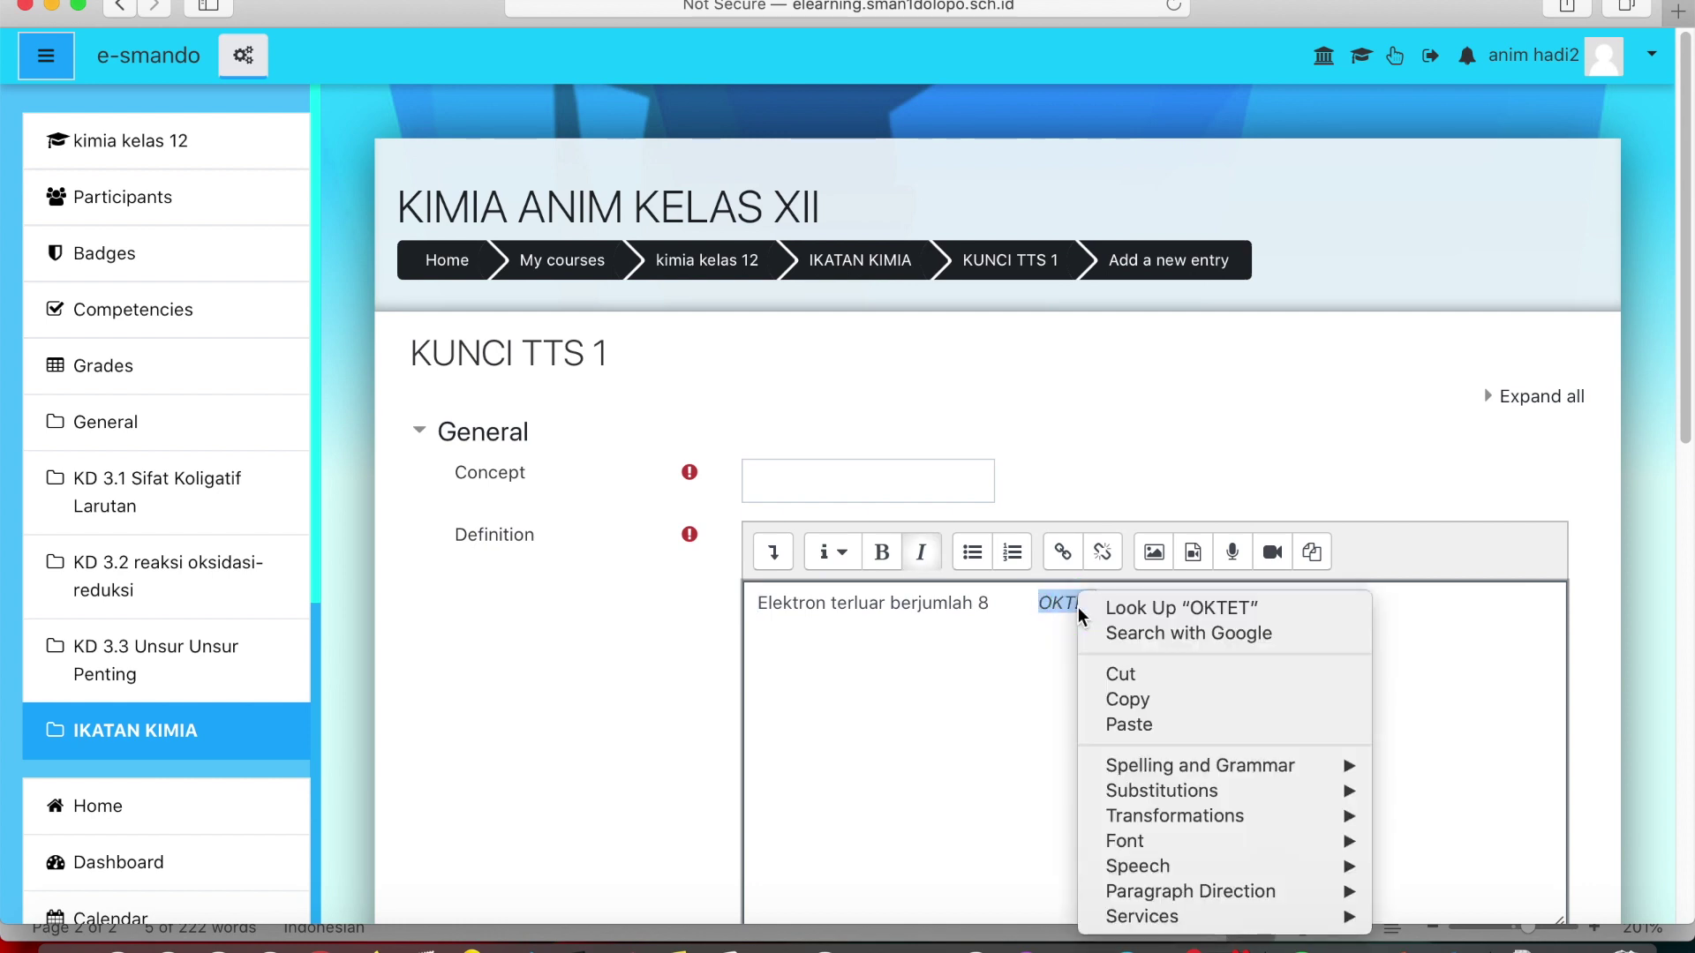
pyautogui.click(1153, 676)
pyautogui.click(827, 471)
pyautogui.press('super+v')
pyautogui.scroll(-10, 938, 666)
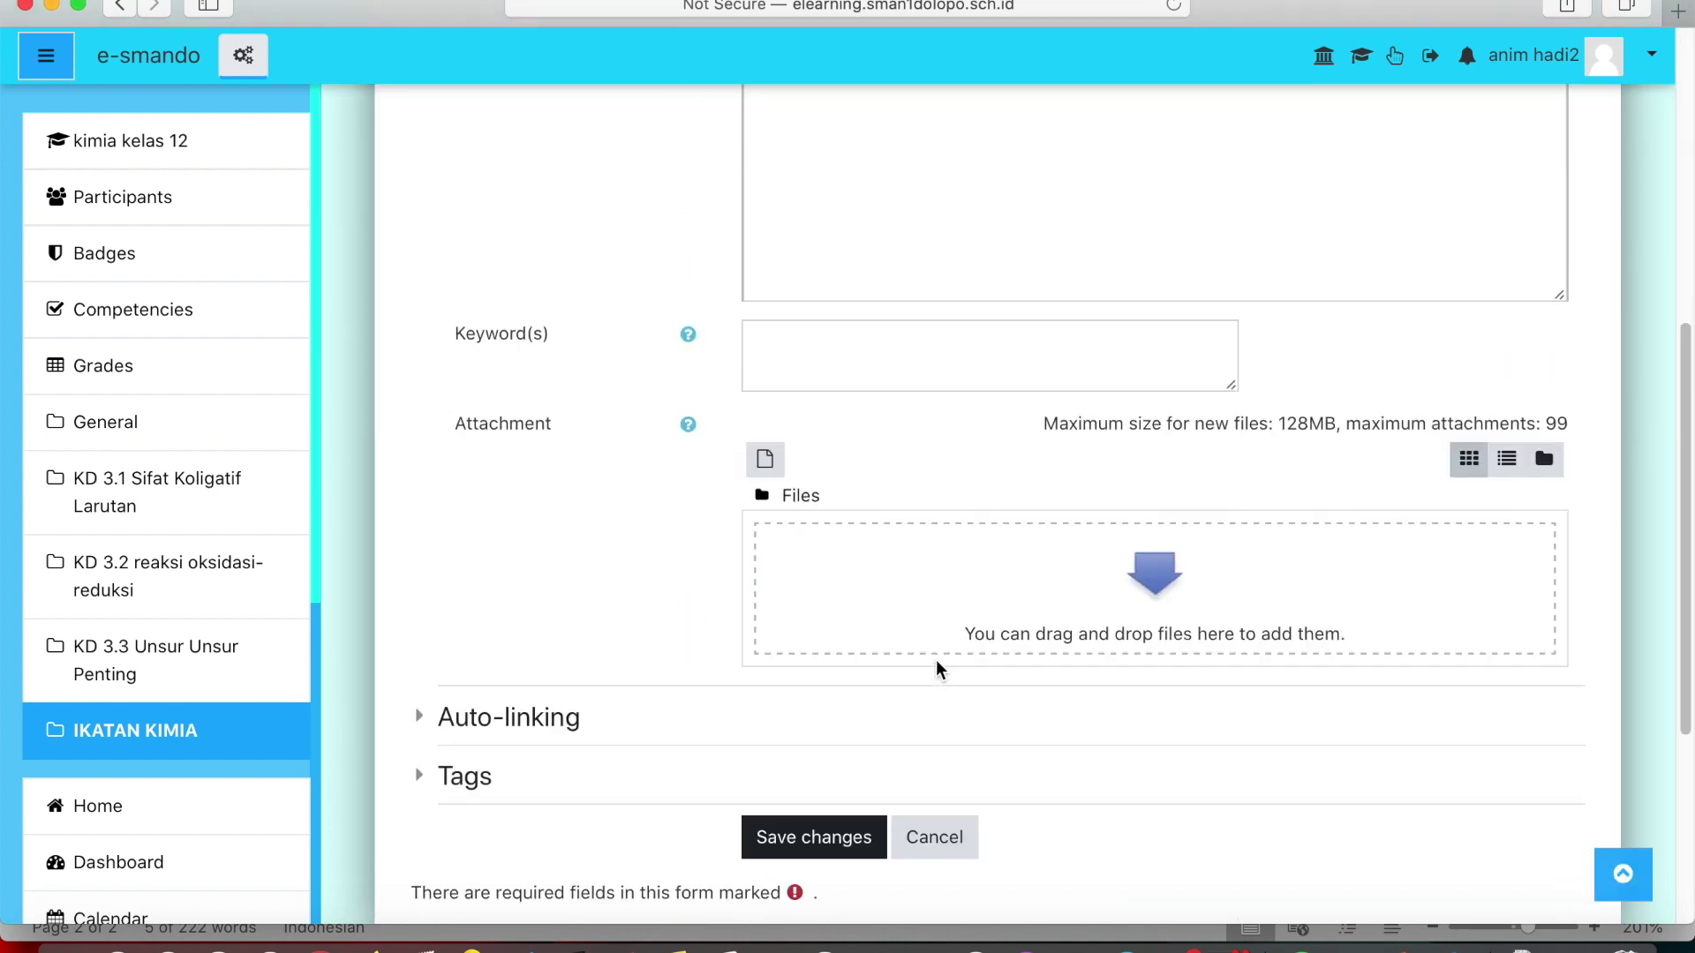
pyautogui.click(832, 843)
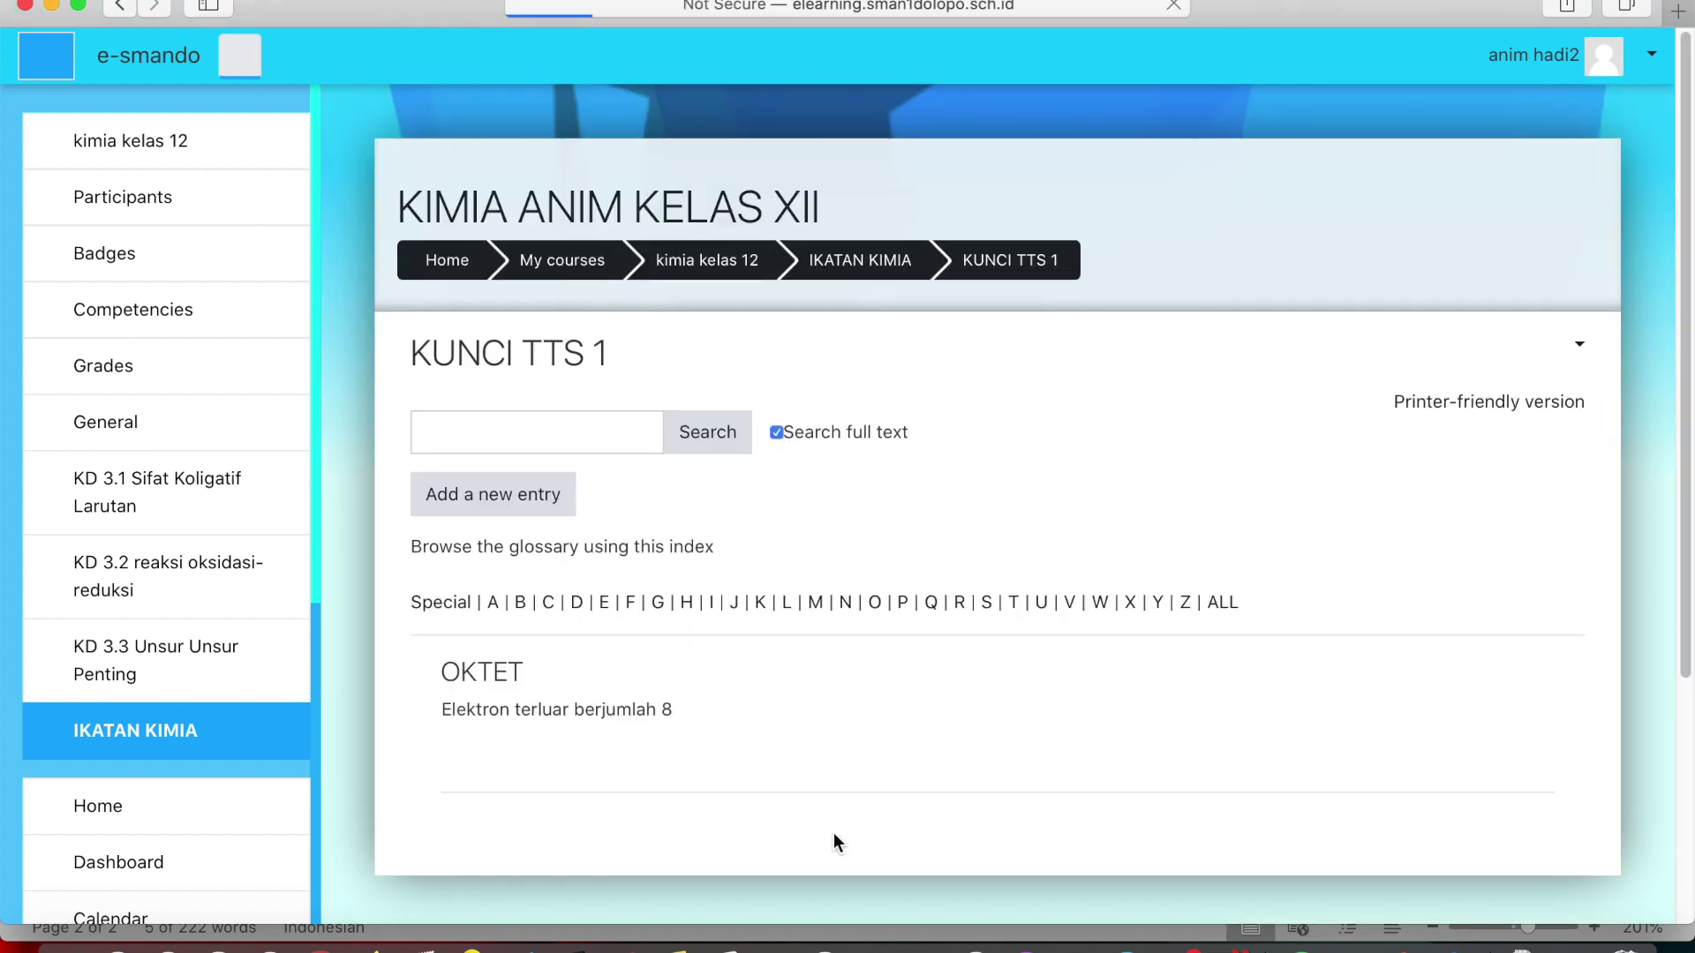
pyautogui.scroll(-3, 1183, 888)
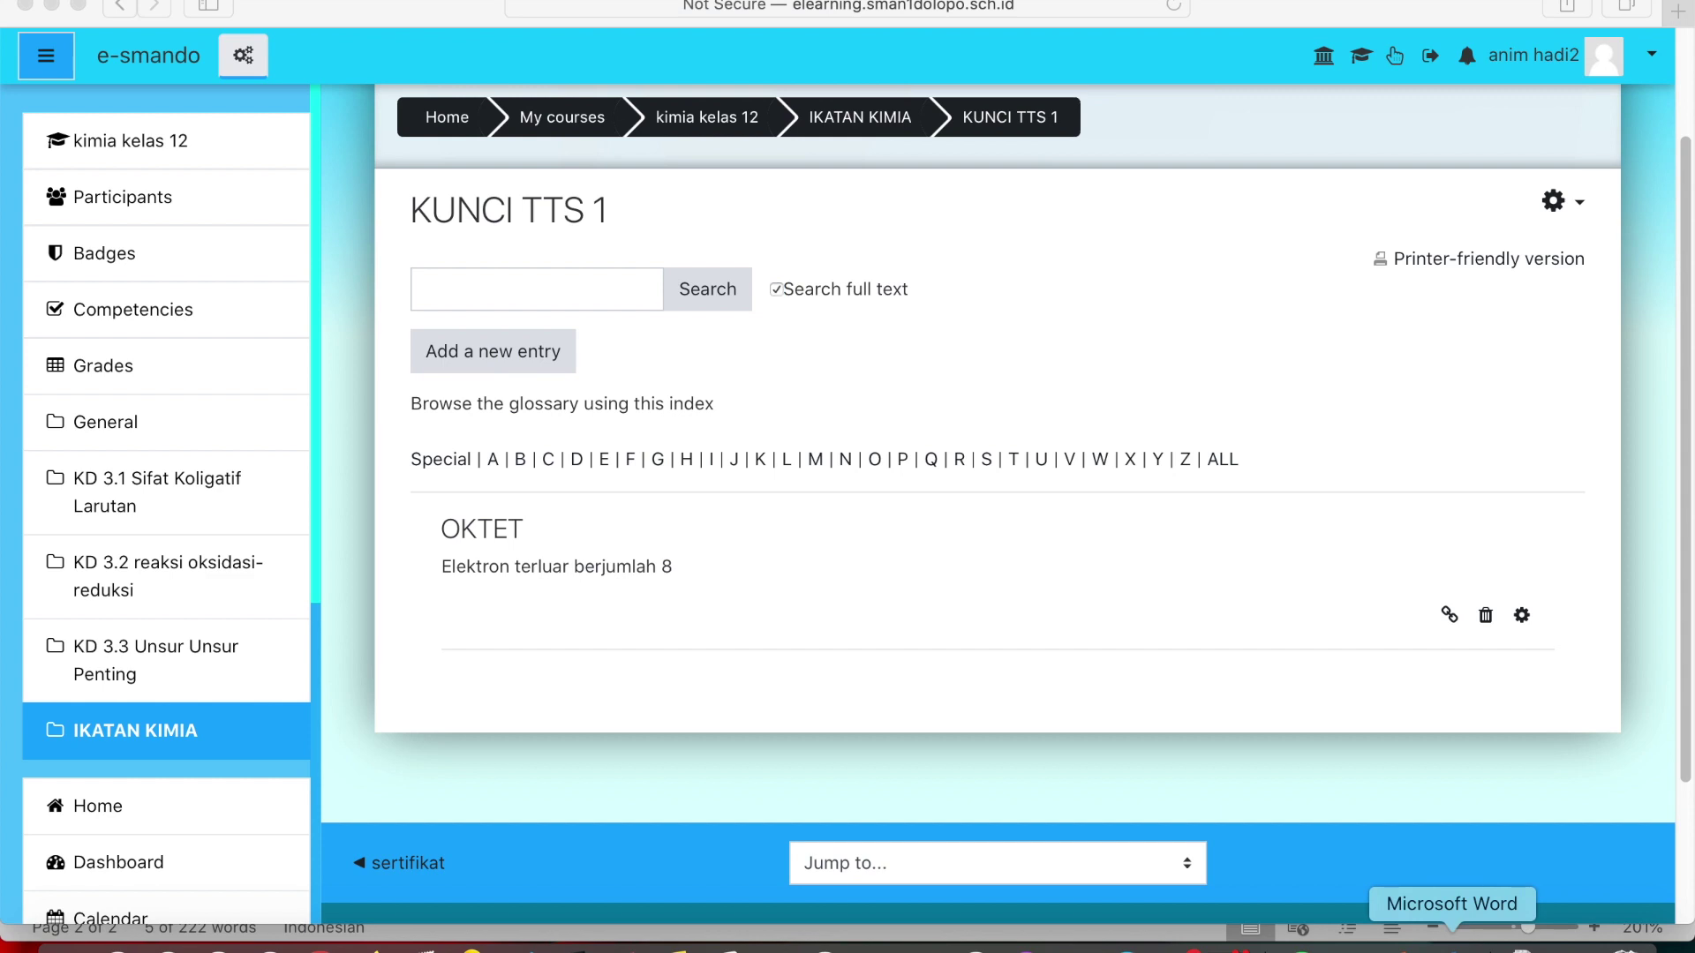
# Step: Switch to the Word document and copy Menurun clue 3, "Gabungan atom-atom melalui ikatan kovalen", with its answer MOLEKUL
pyautogui.click(1448, 944)
pyautogui.moveTo(293, 642); pyautogui.dragTo(1059, 643)
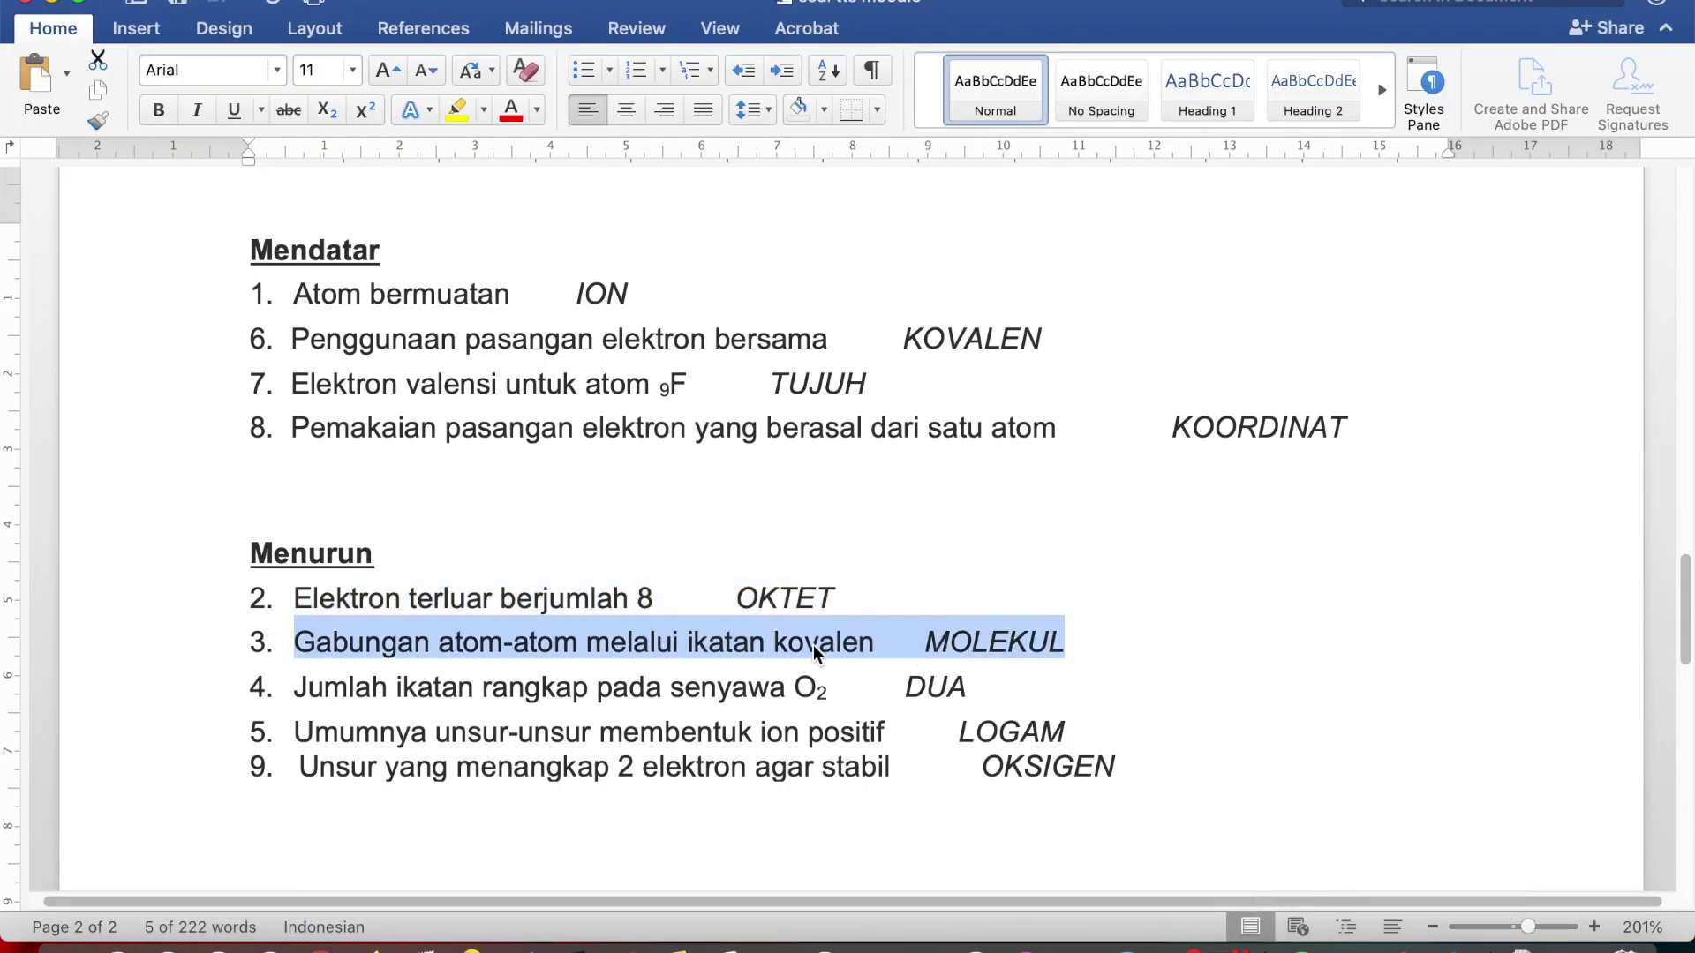
pyautogui.rightClick(765, 645)
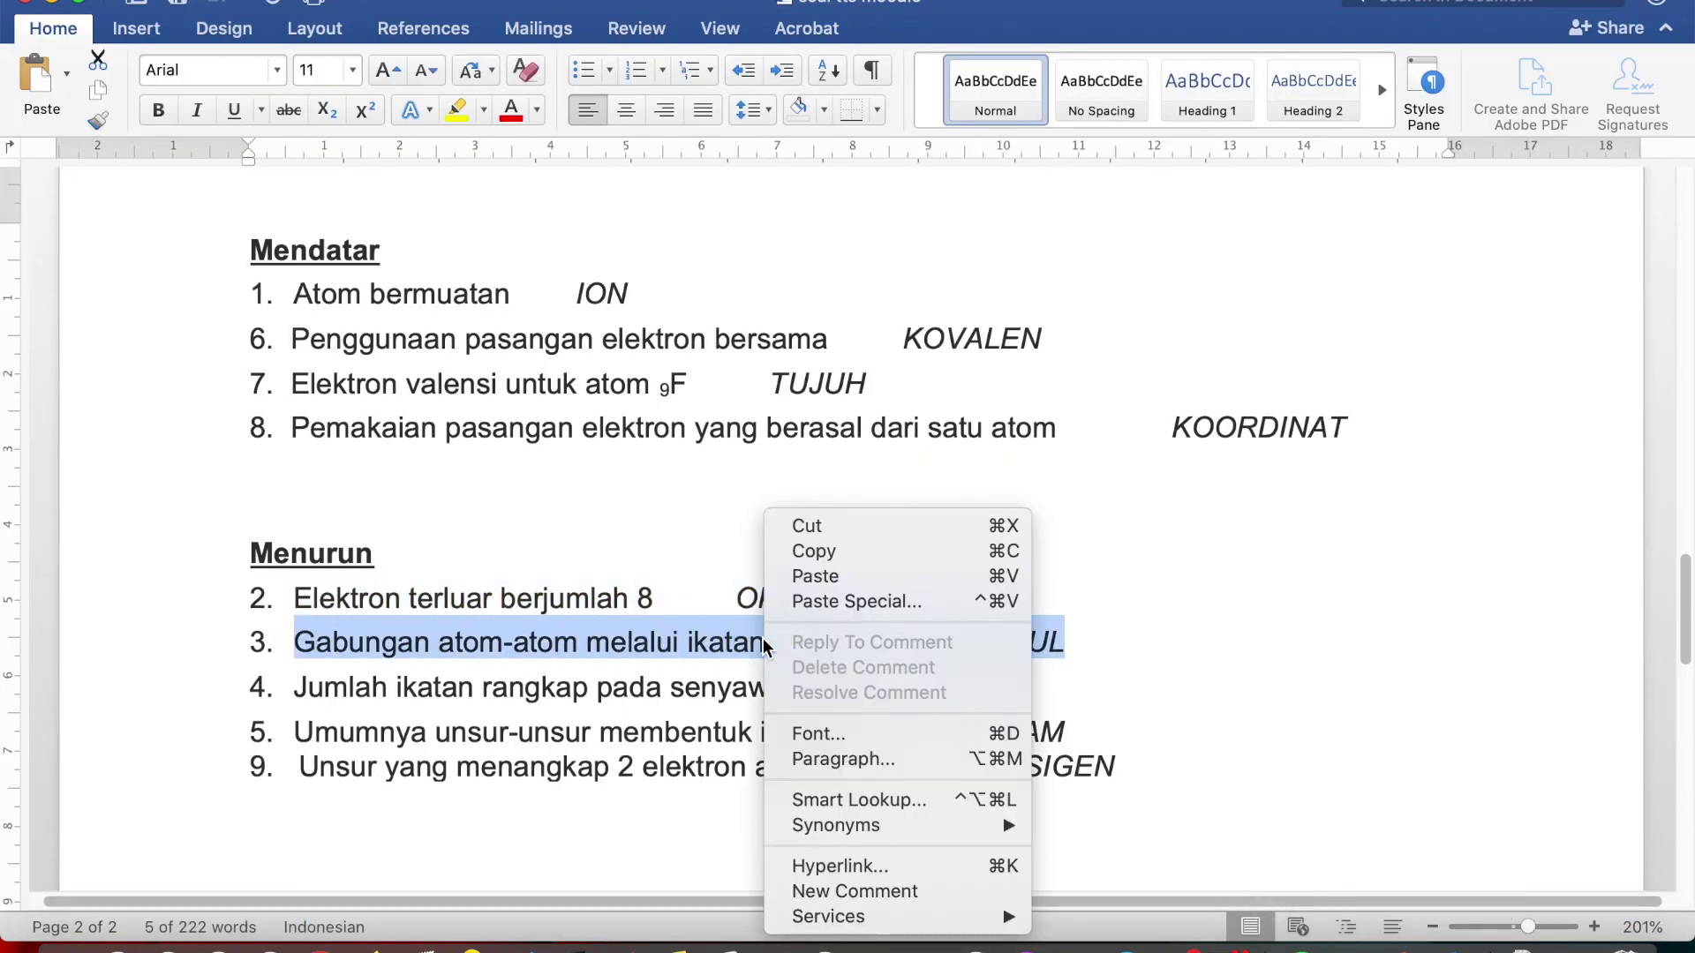
pyautogui.click(827, 552)
# Step: Return to the browser, start another glossary entry and paste the copied Menurun clue 3 text into its definition
pyautogui.click(264, 945)
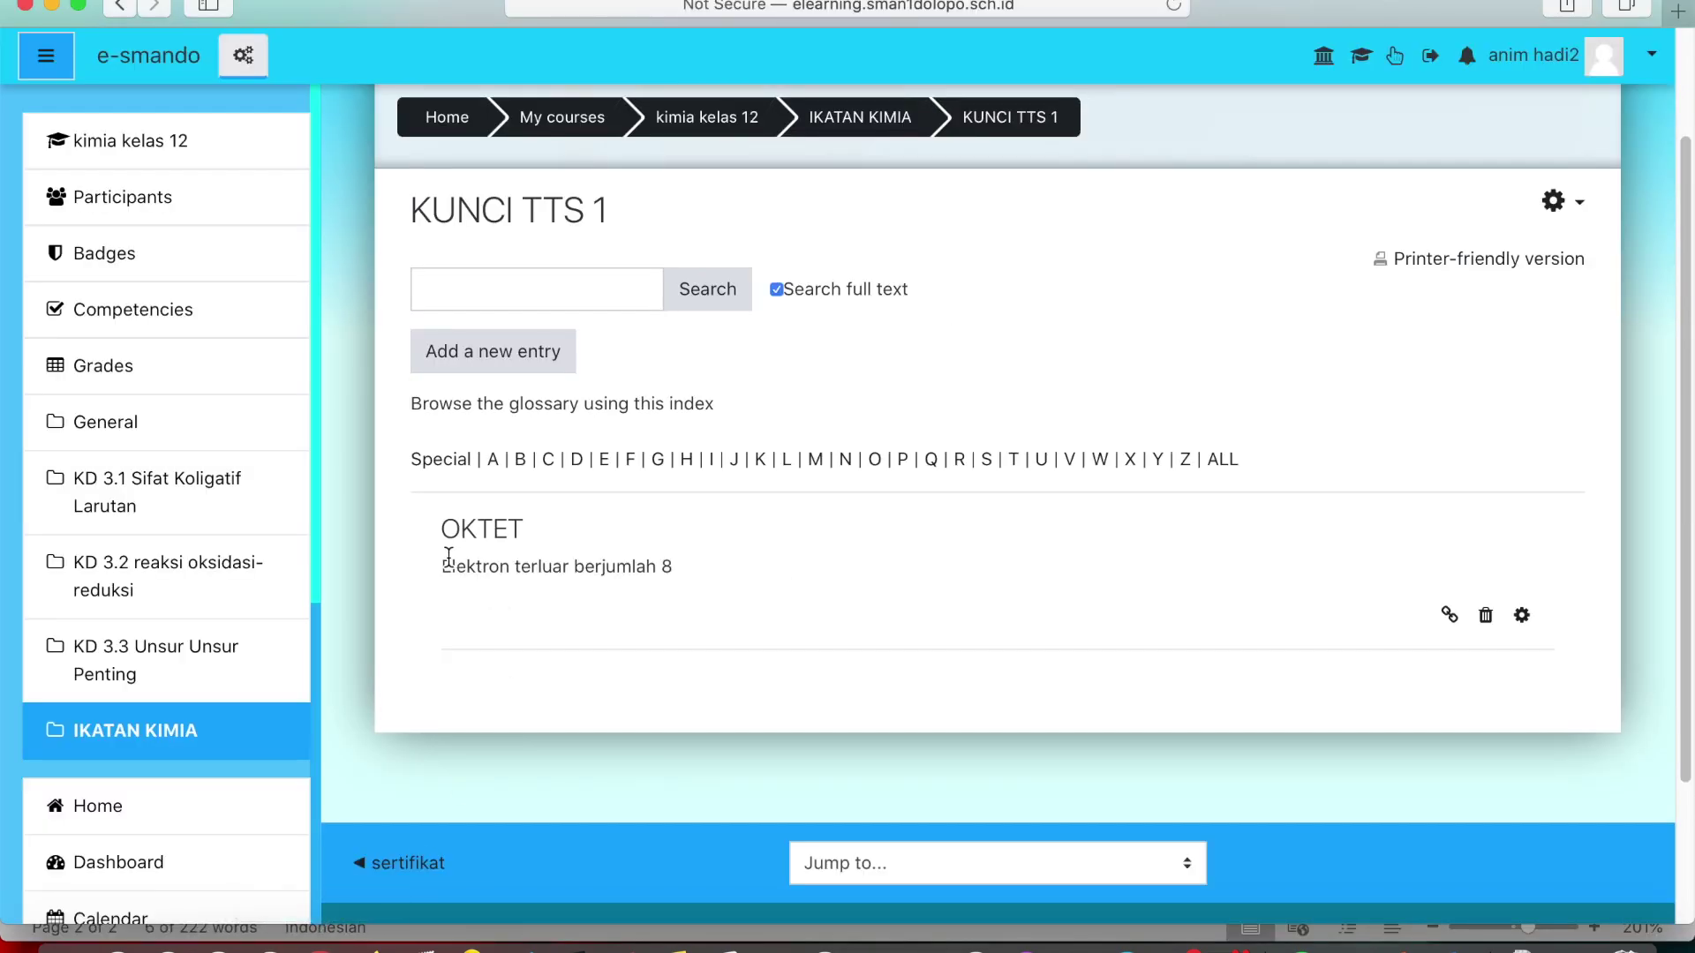
pyautogui.click(503, 351)
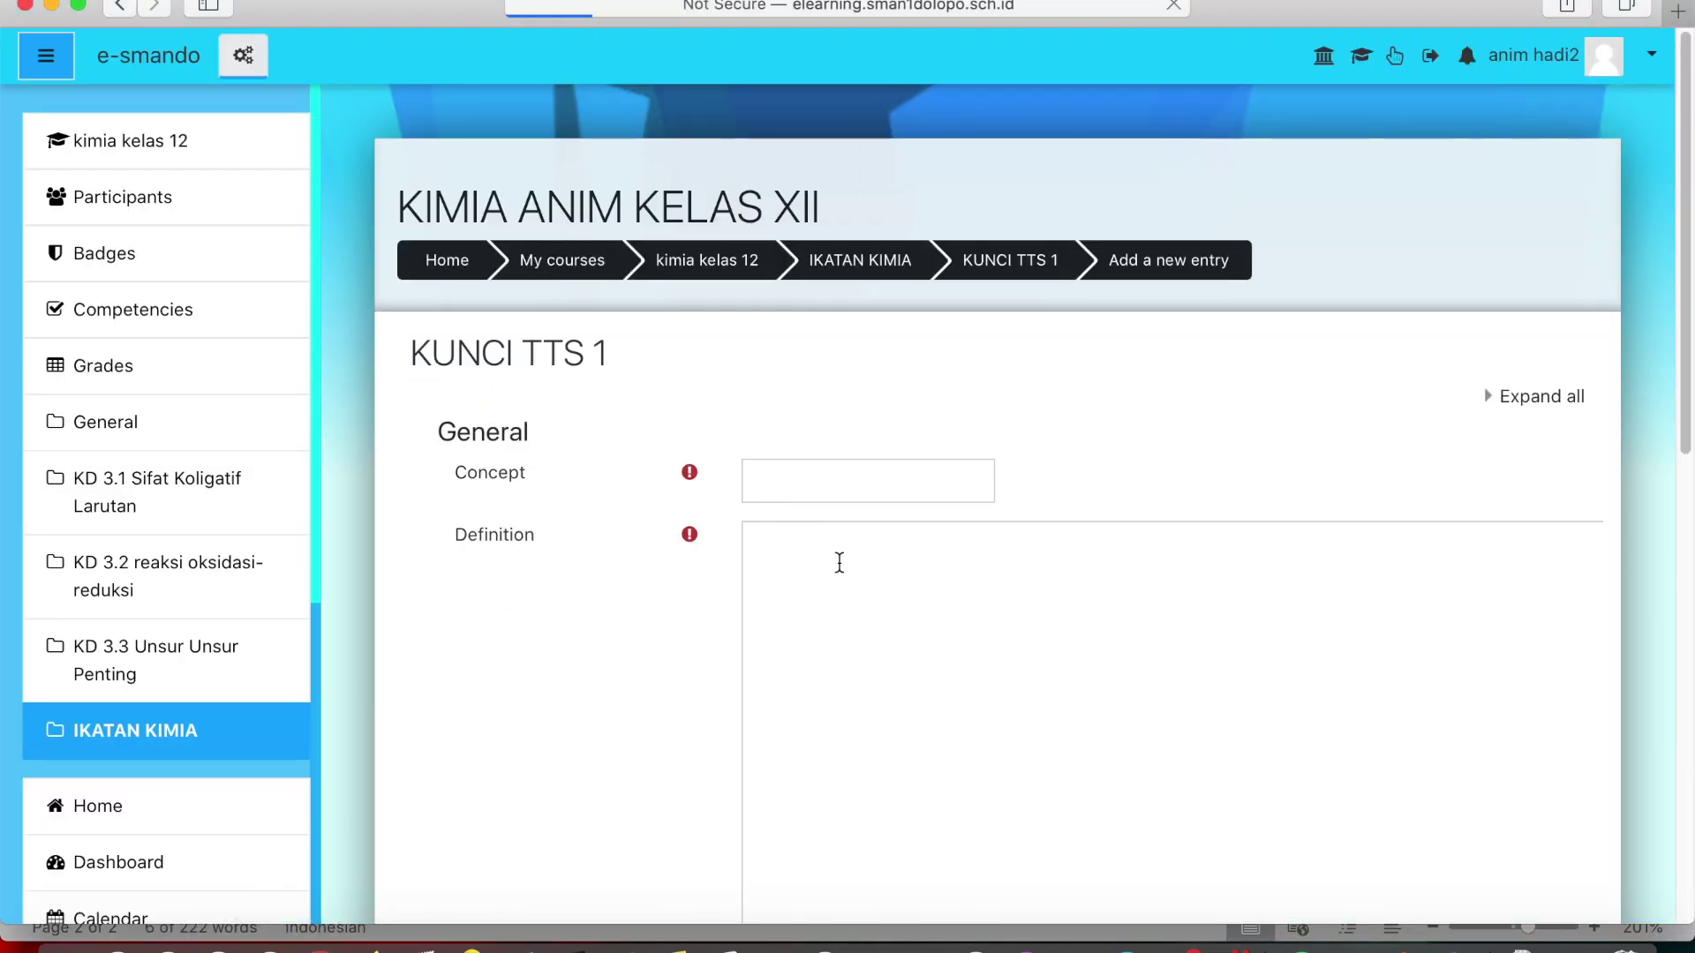
pyautogui.click(811, 636)
pyautogui.press('super+v')
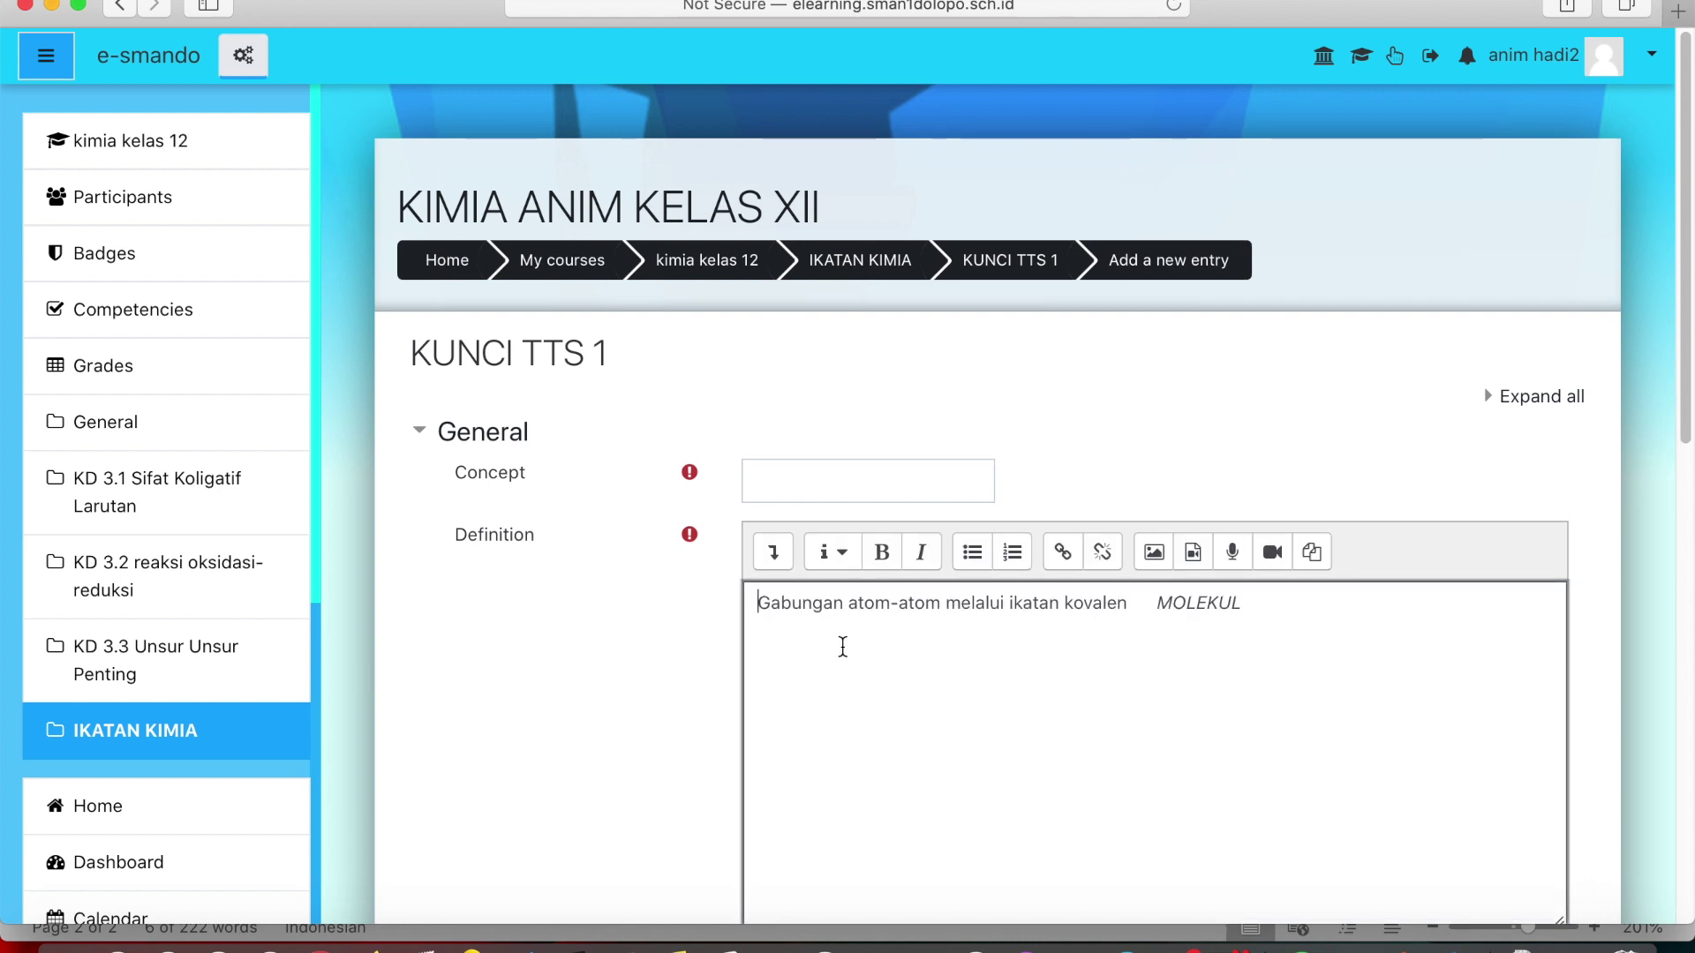
# Step: Move the word MOLEKUL from the definition into the Concept field and save the entry
pyautogui.moveTo(1158, 609); pyautogui.dragTo(1240, 607)
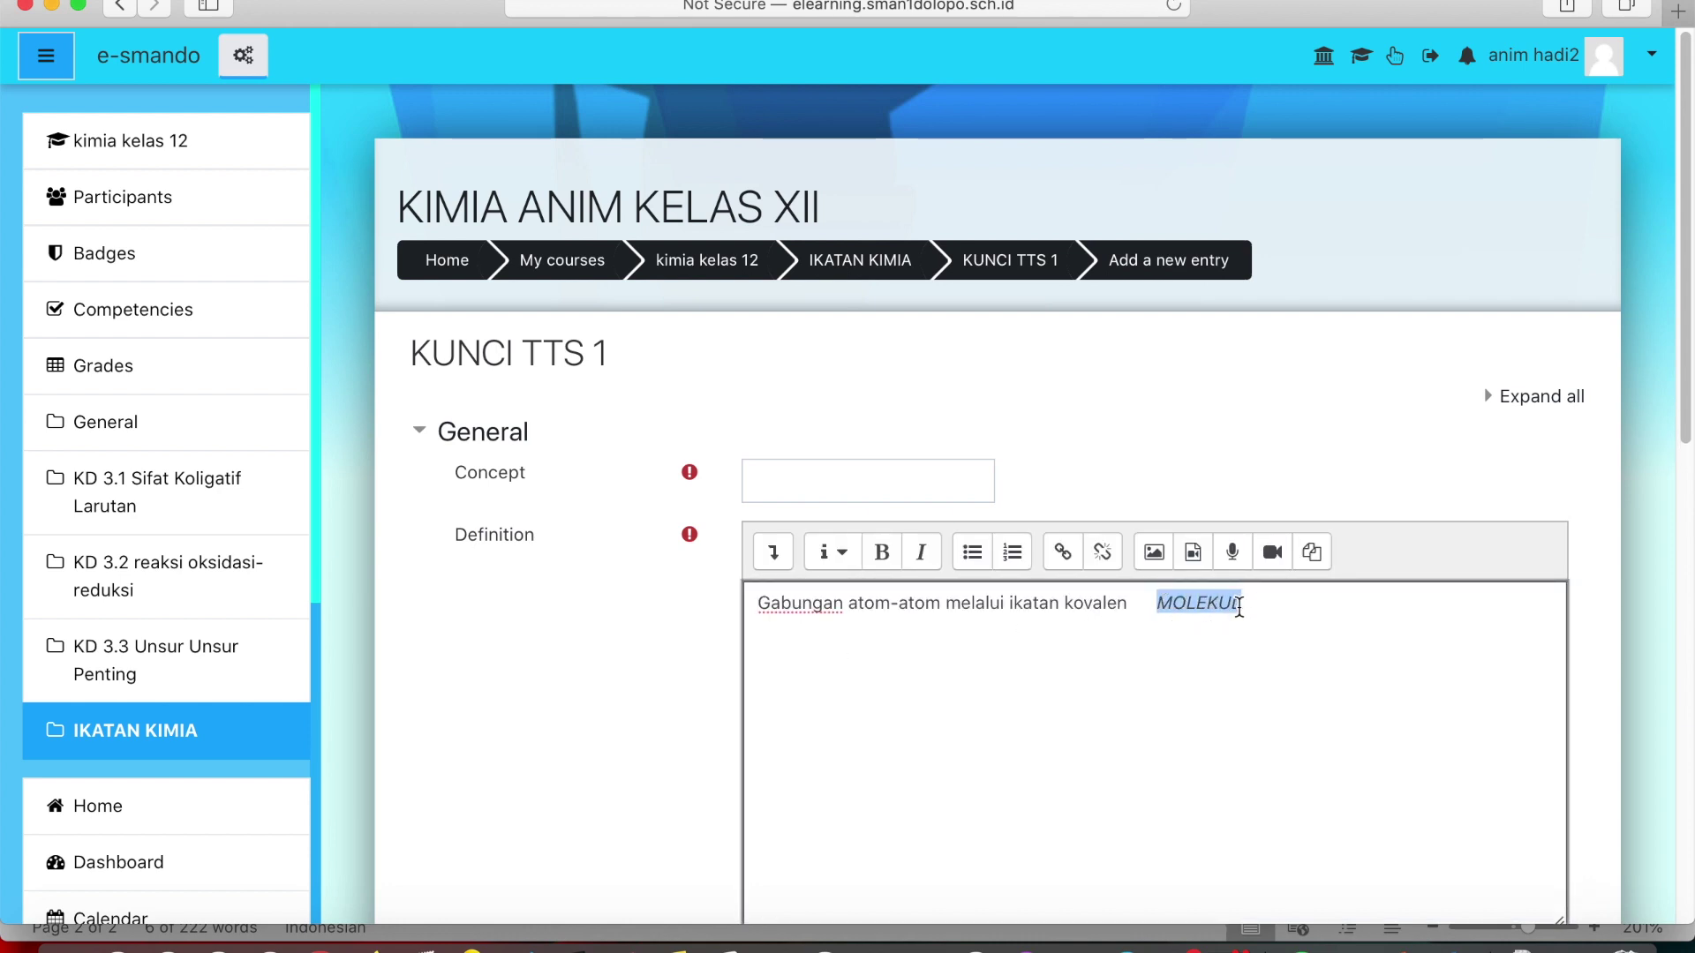
pyautogui.rightClick(1216, 608)
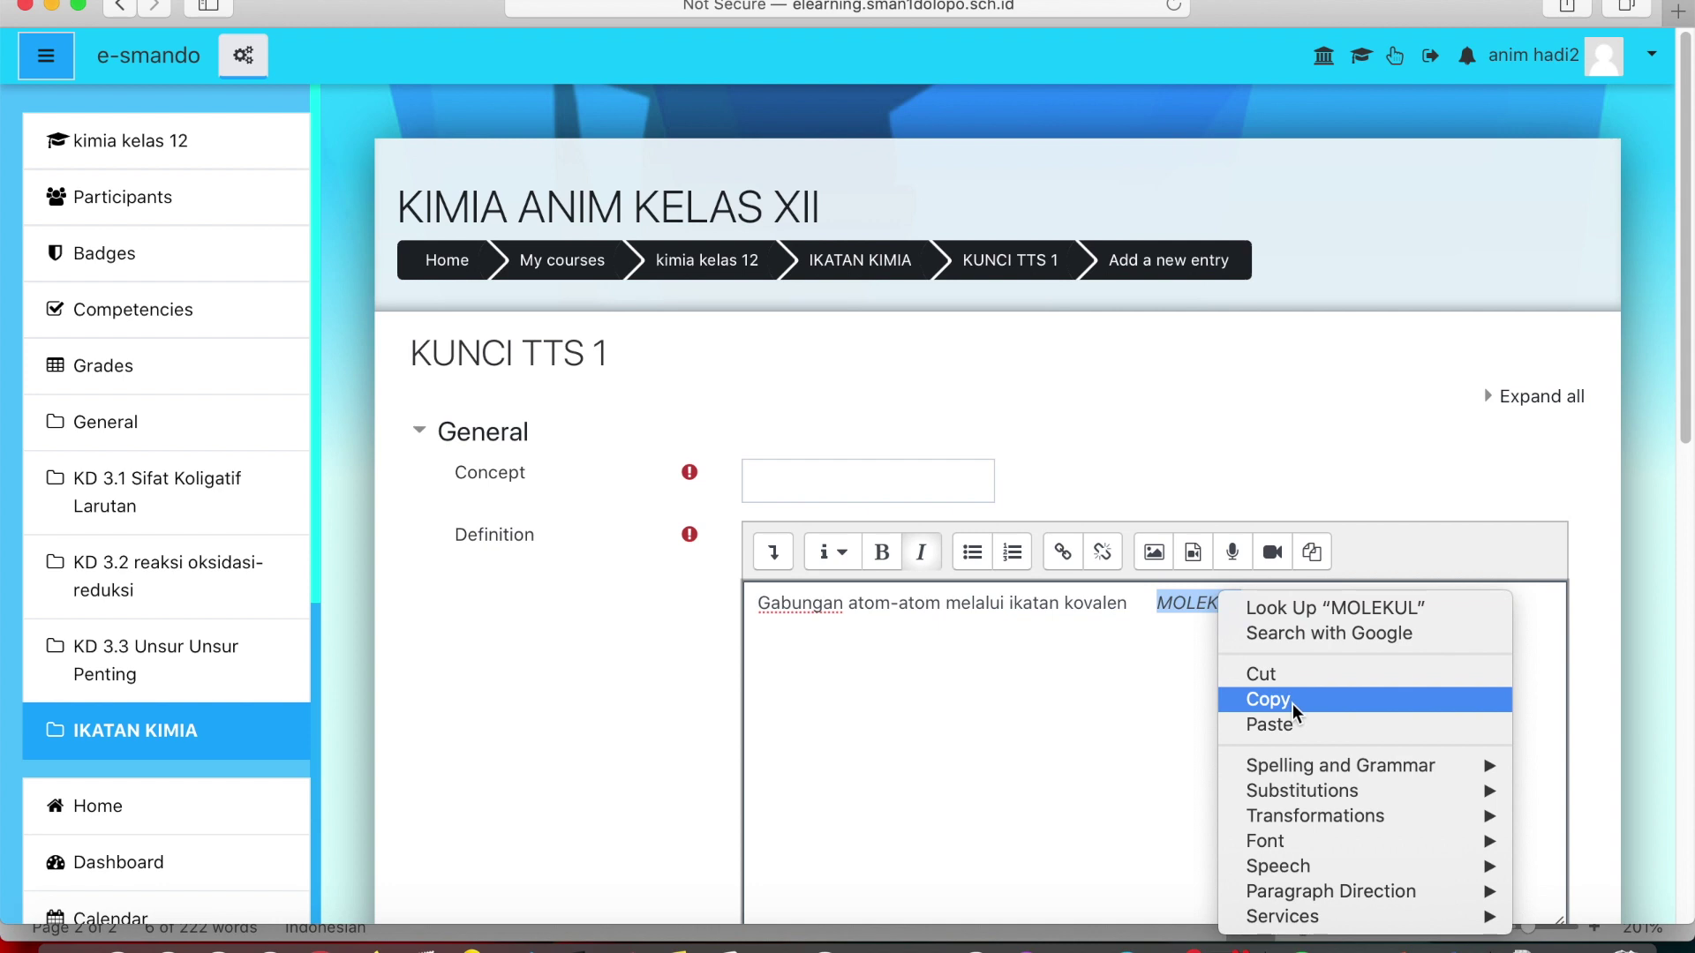
pyautogui.click(1285, 674)
pyautogui.click(823, 491)
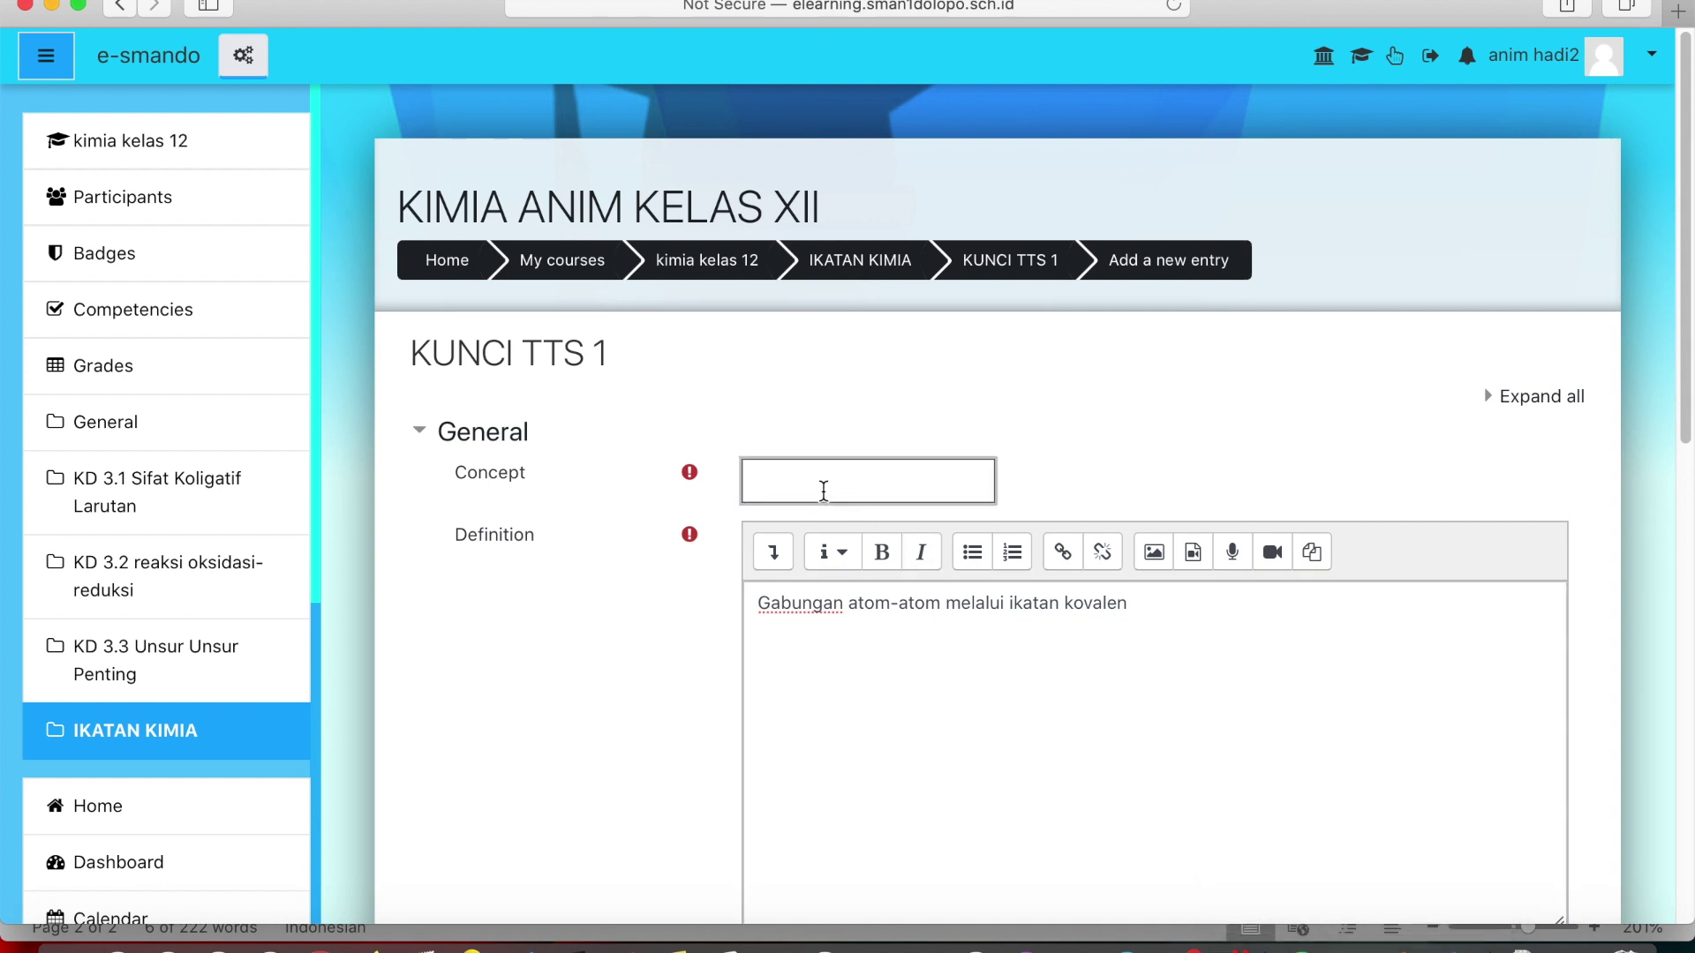
pyautogui.scroll(-10, 957, 711)
pyautogui.click(811, 766)
# Step: Switch to the Word document and copy Menurun clue 4, "Jumlah ikatan rangkap pada senyawa O2", with its answer DUA
pyautogui.click(1456, 946)
pyautogui.moveTo(296, 685); pyautogui.dragTo(968, 687)
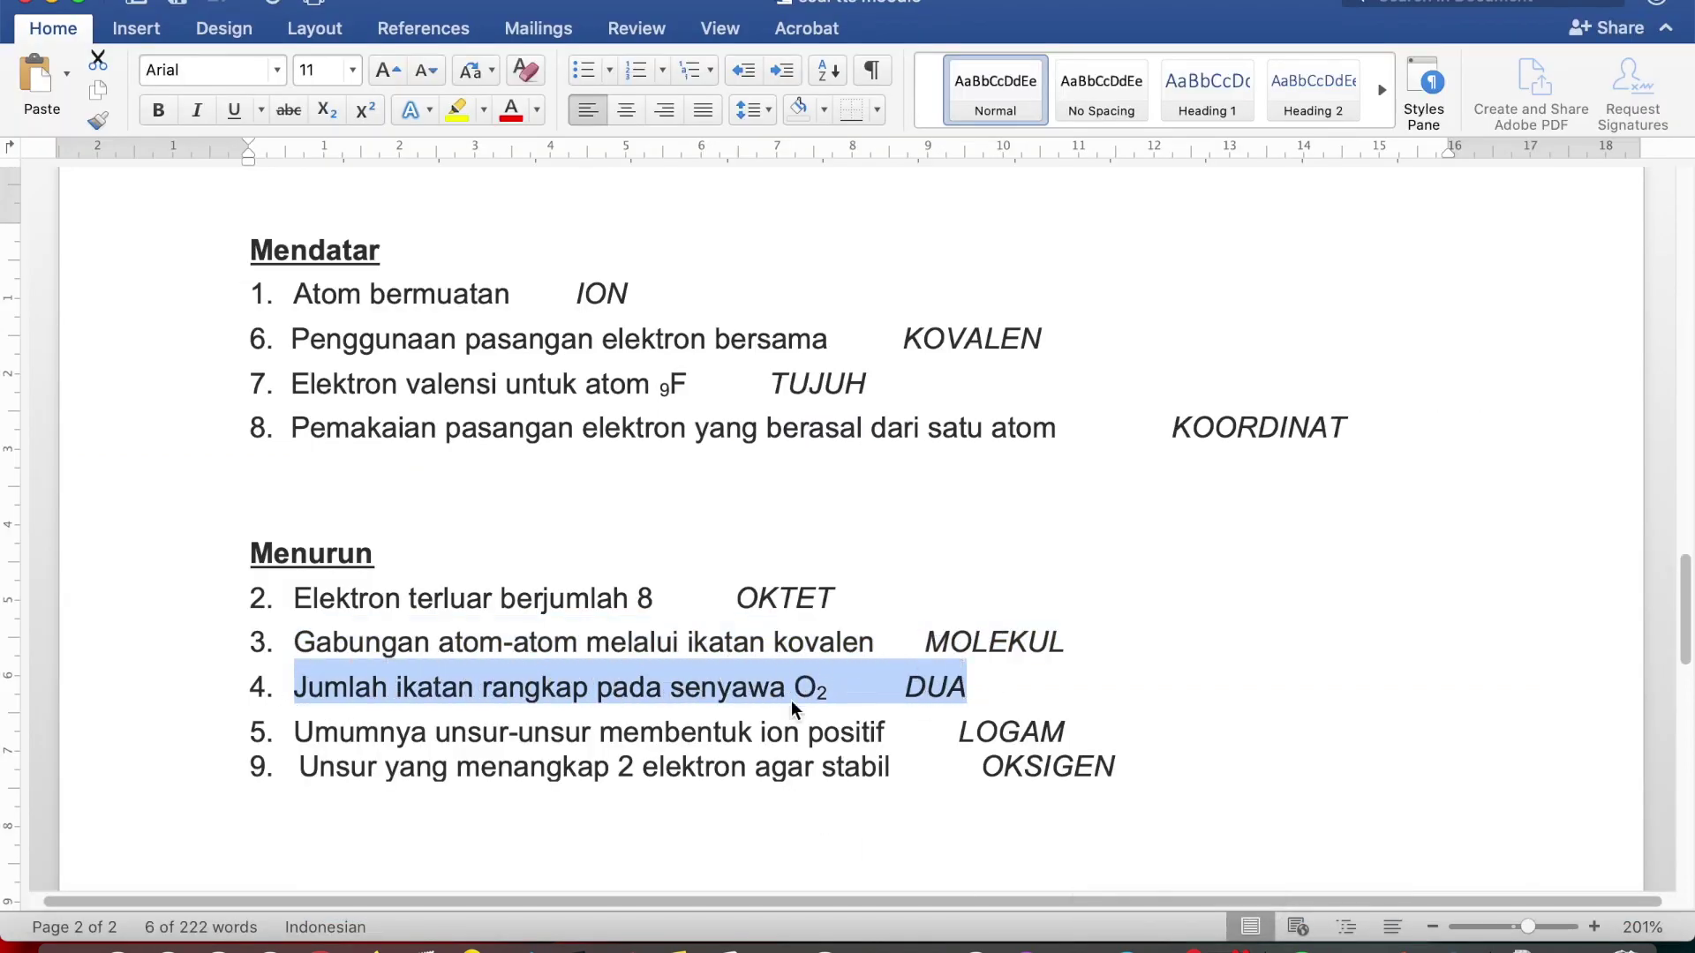
pyautogui.rightClick(699, 689)
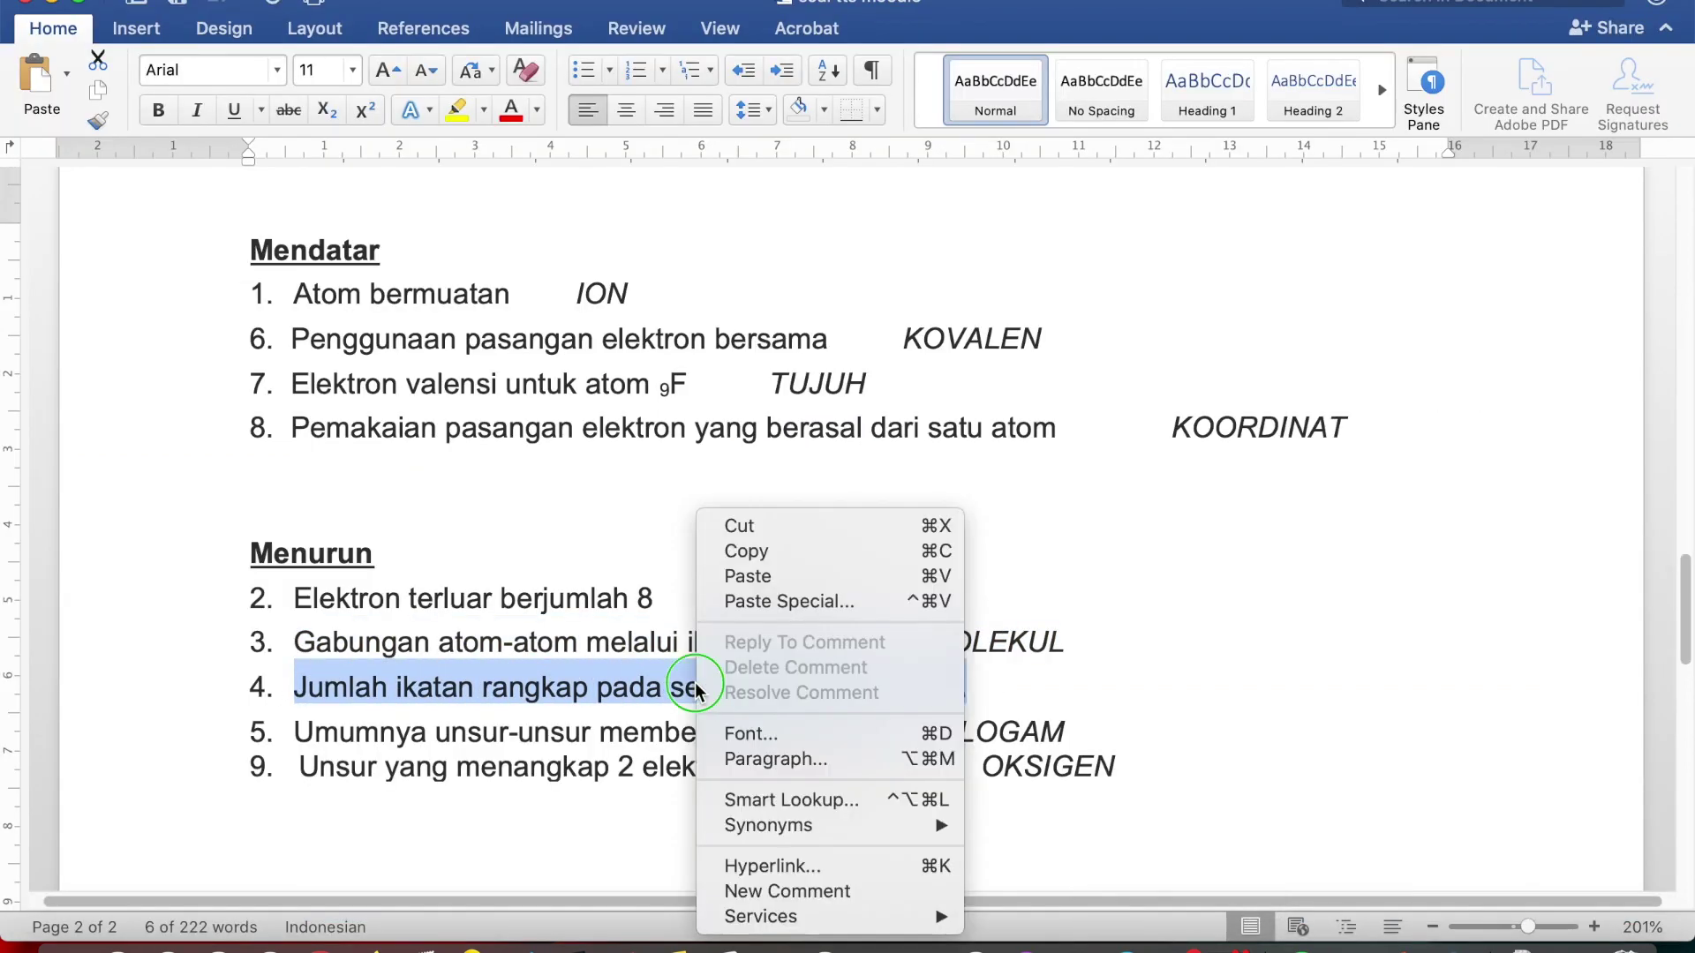
pyautogui.click(756, 559)
# Step: Go back to the browser and start a new glossary entry in KUNCI TTS 1, ready for text in its definition
pyautogui.click(320, 947)
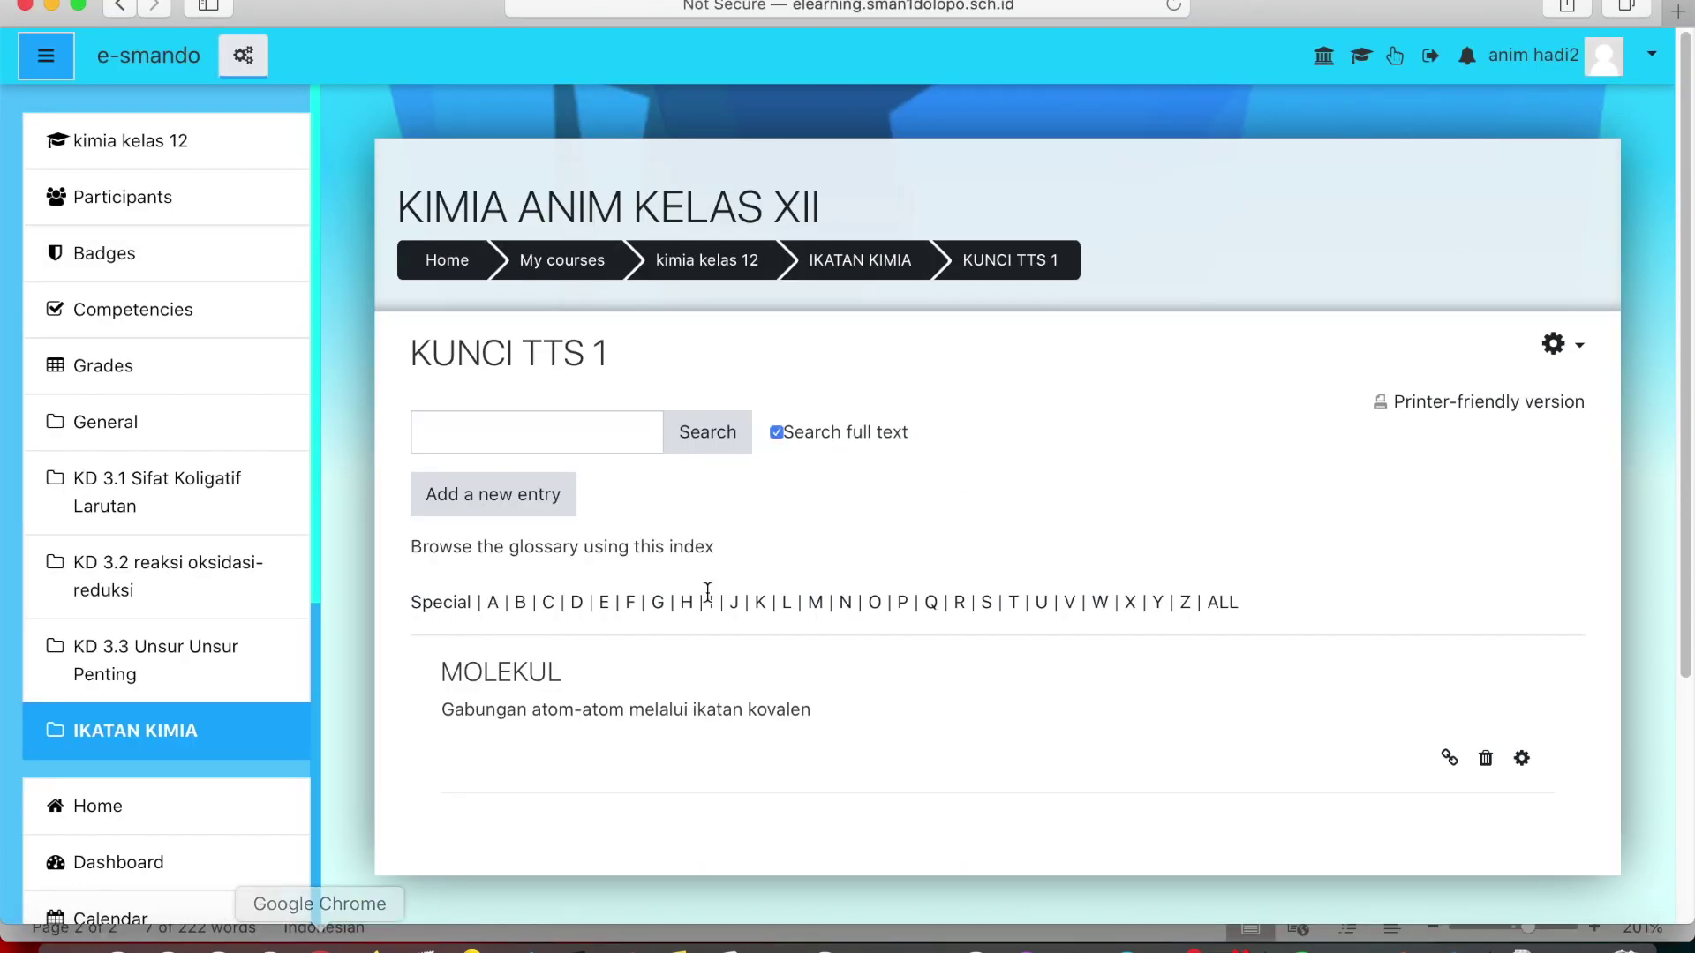
pyautogui.click(509, 501)
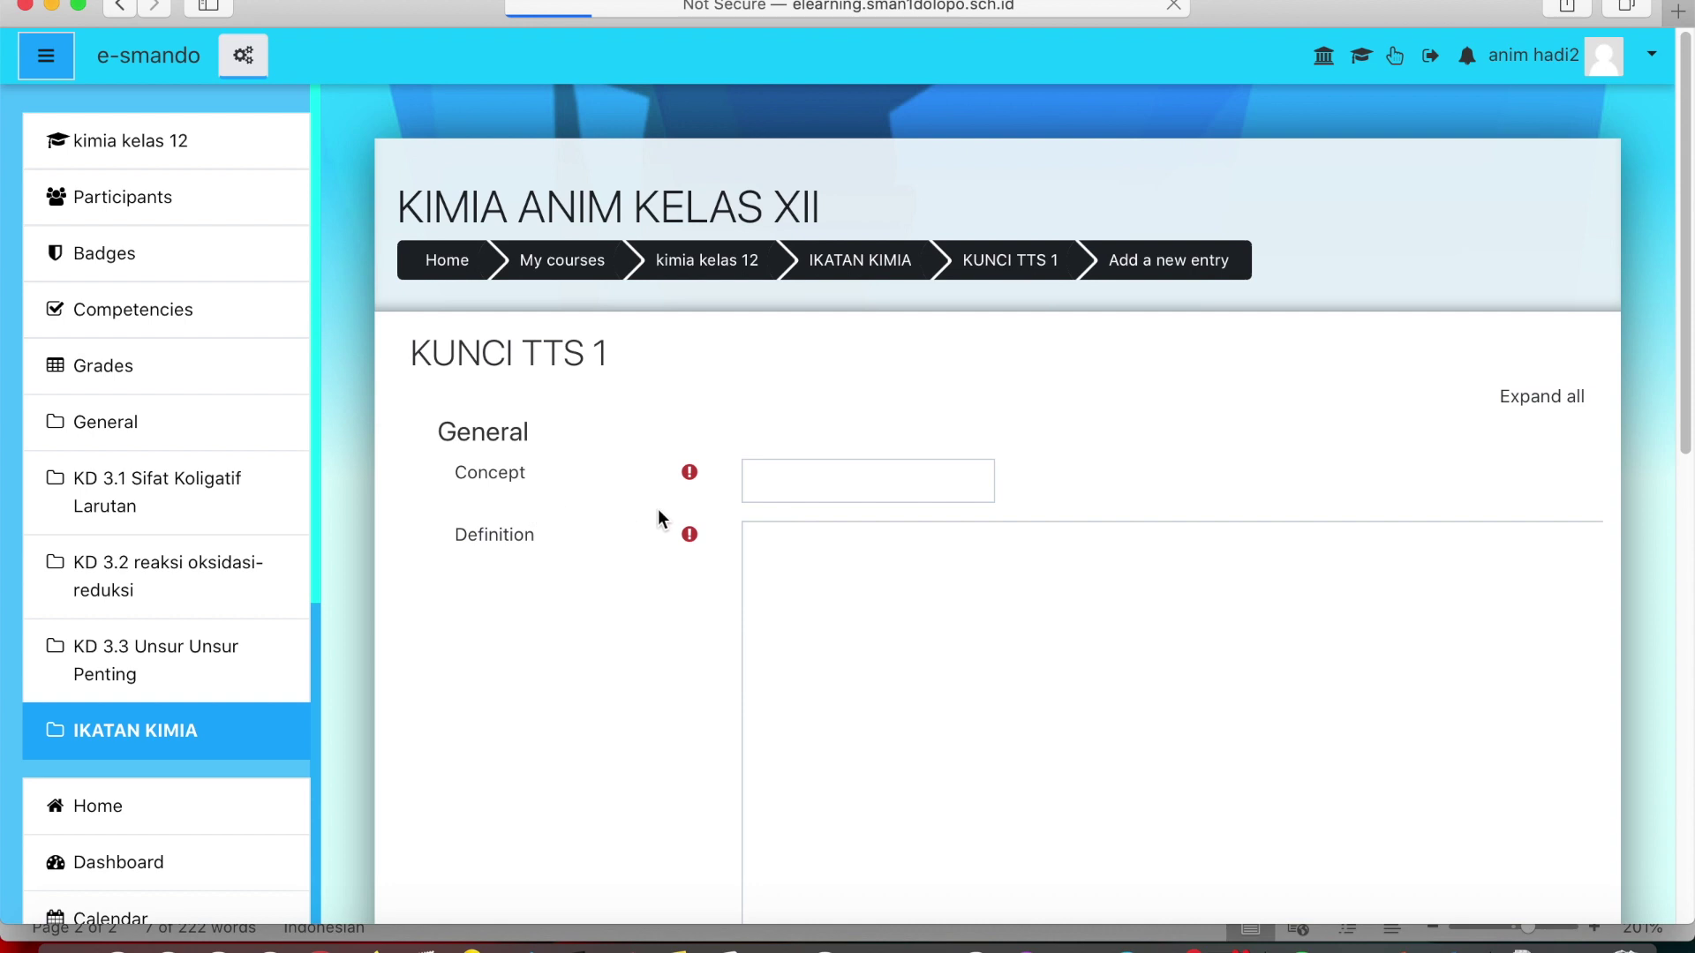
pyautogui.click(781, 614)
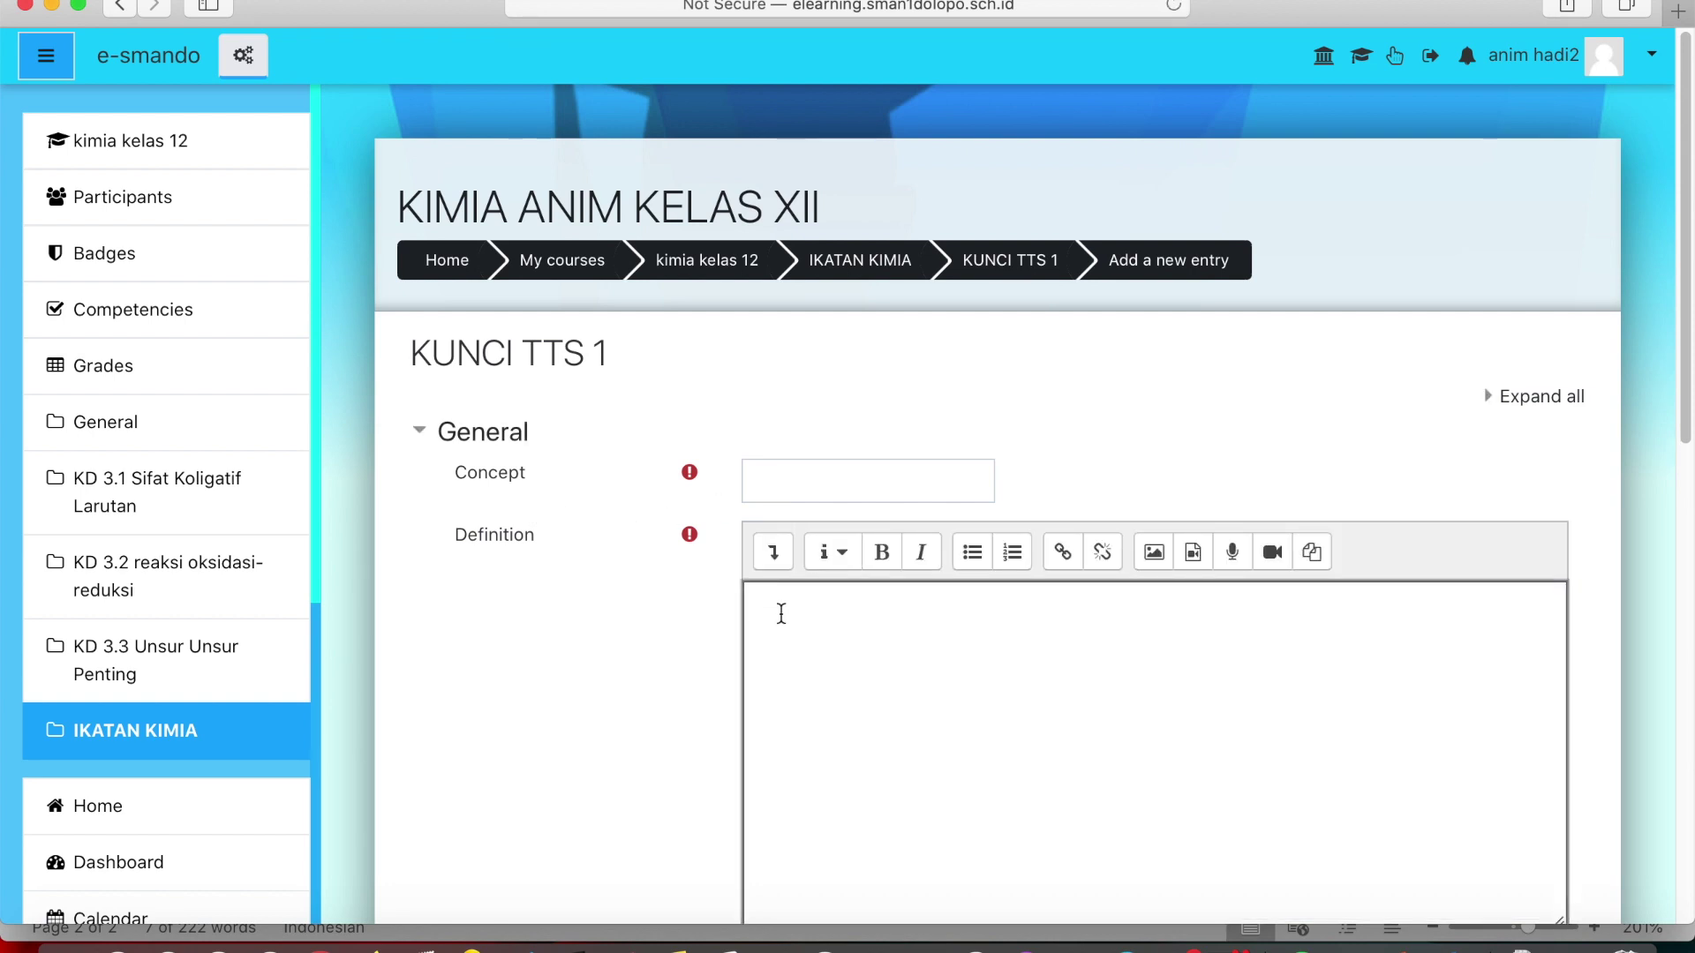